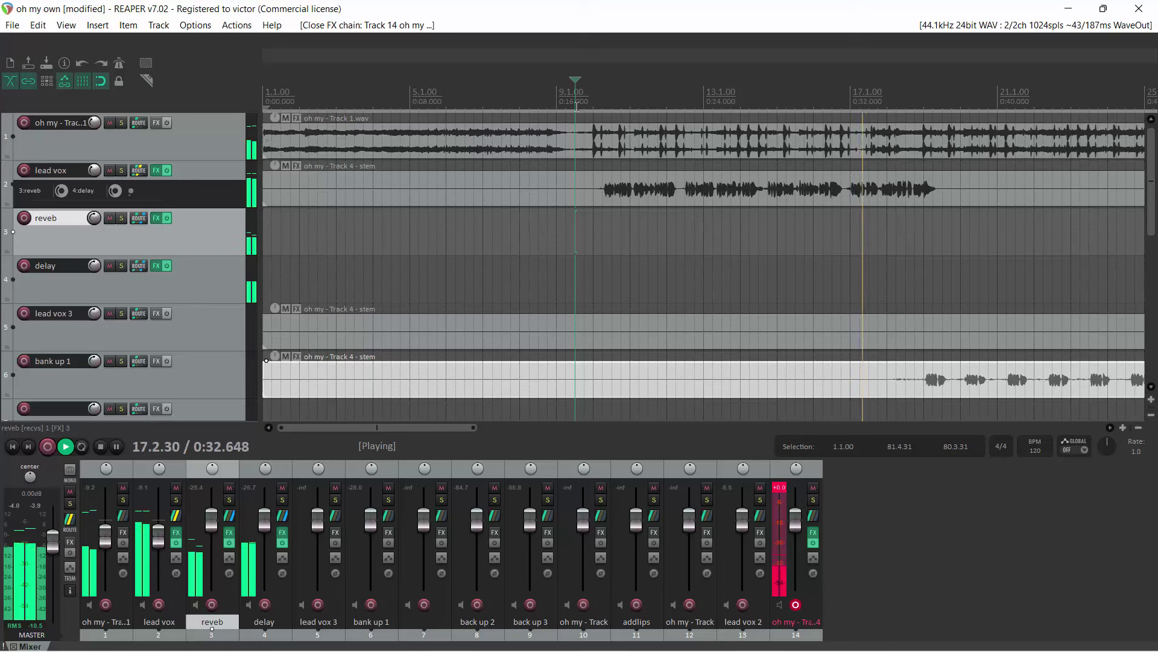
# Play back the song from 9.3.00 to hear the mix with the lead vox effects enabled
pyautogui.press('space')
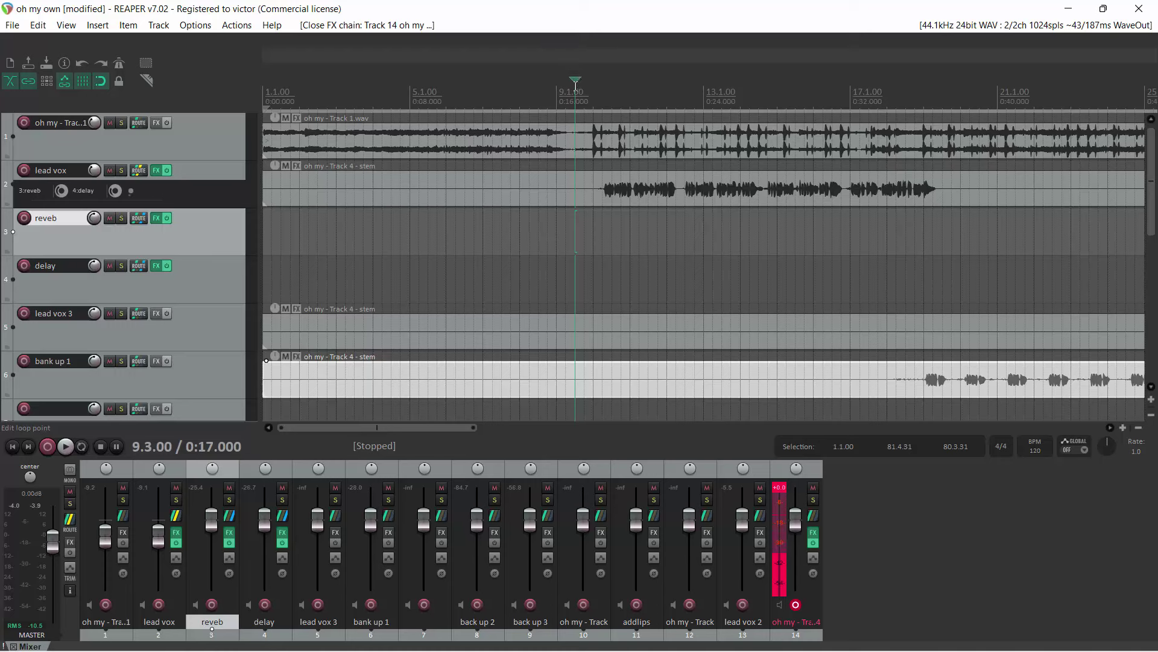
pyautogui.press('space')
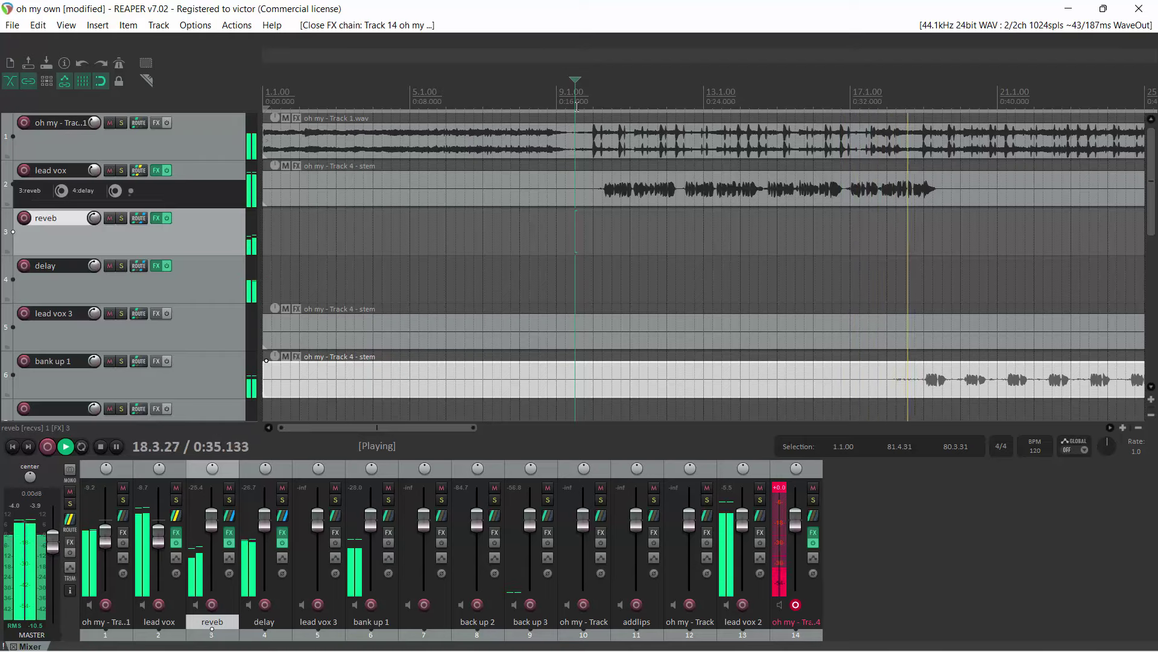
pyautogui.press('space')
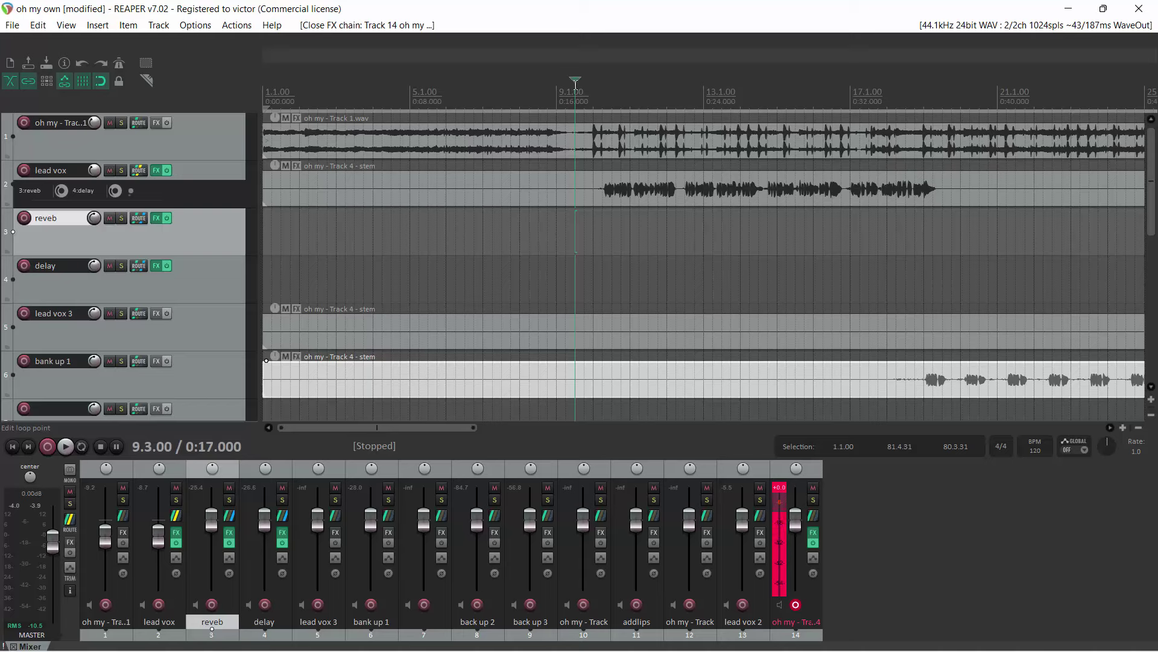
pyautogui.press('space')
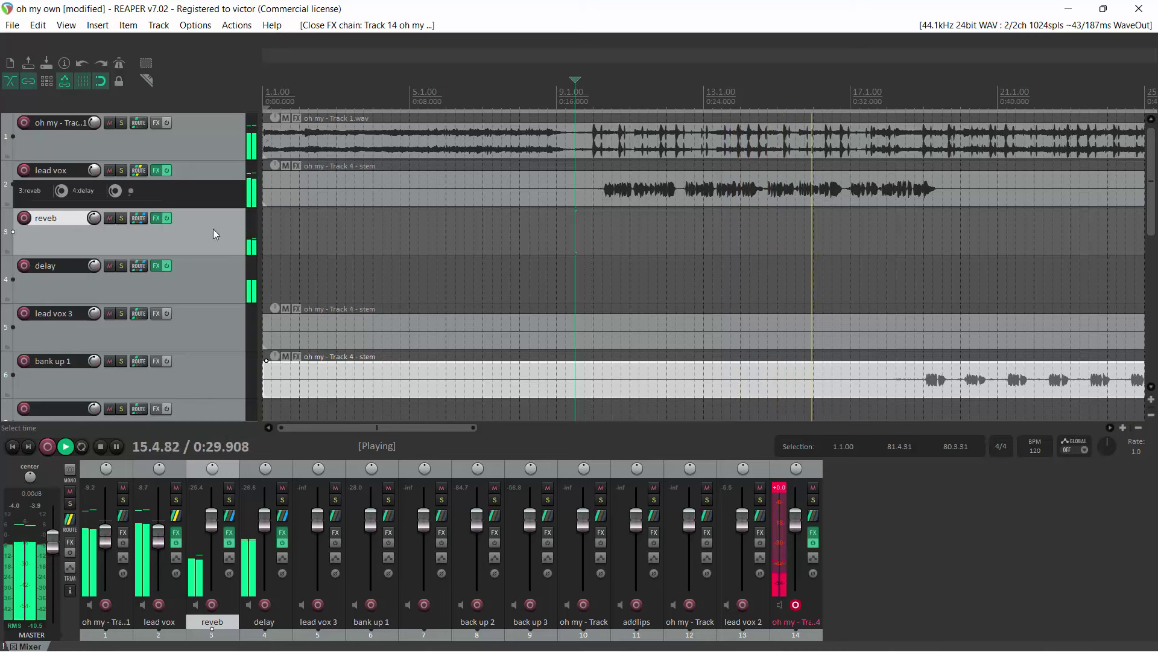
pyautogui.press('space')
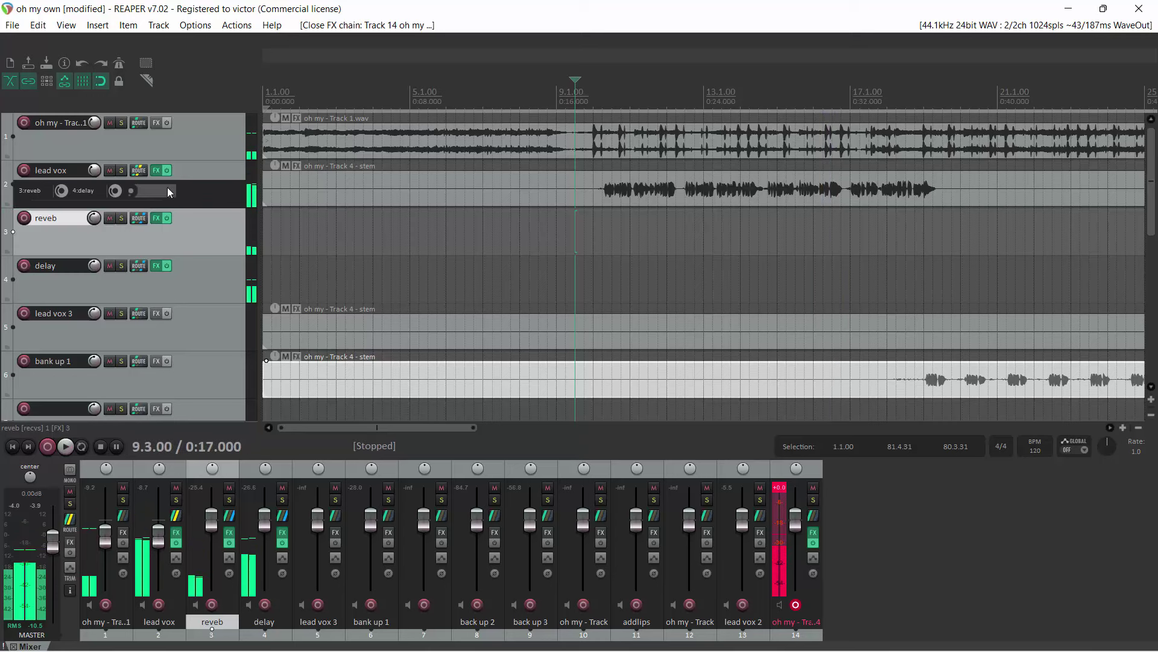
# Bypass the lead vox track's effects and play the song from 9.3.00 to hear the unprocessed vocal
pyautogui.moveTo(152, 172)
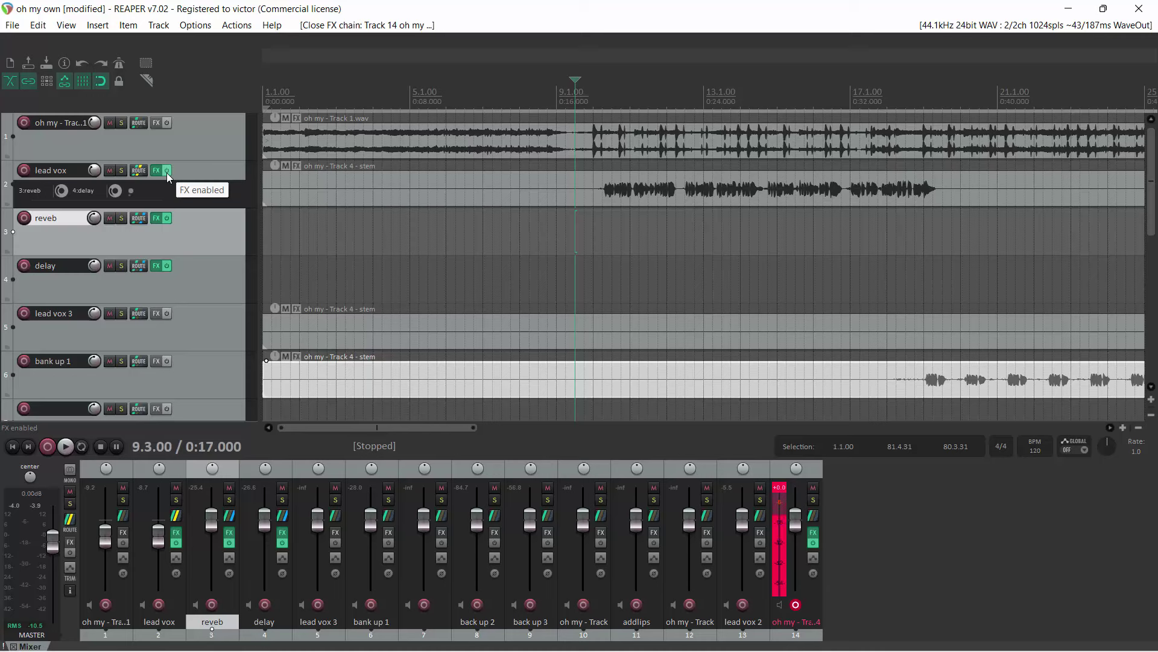
pyautogui.click(166, 173)
pyautogui.press('space')
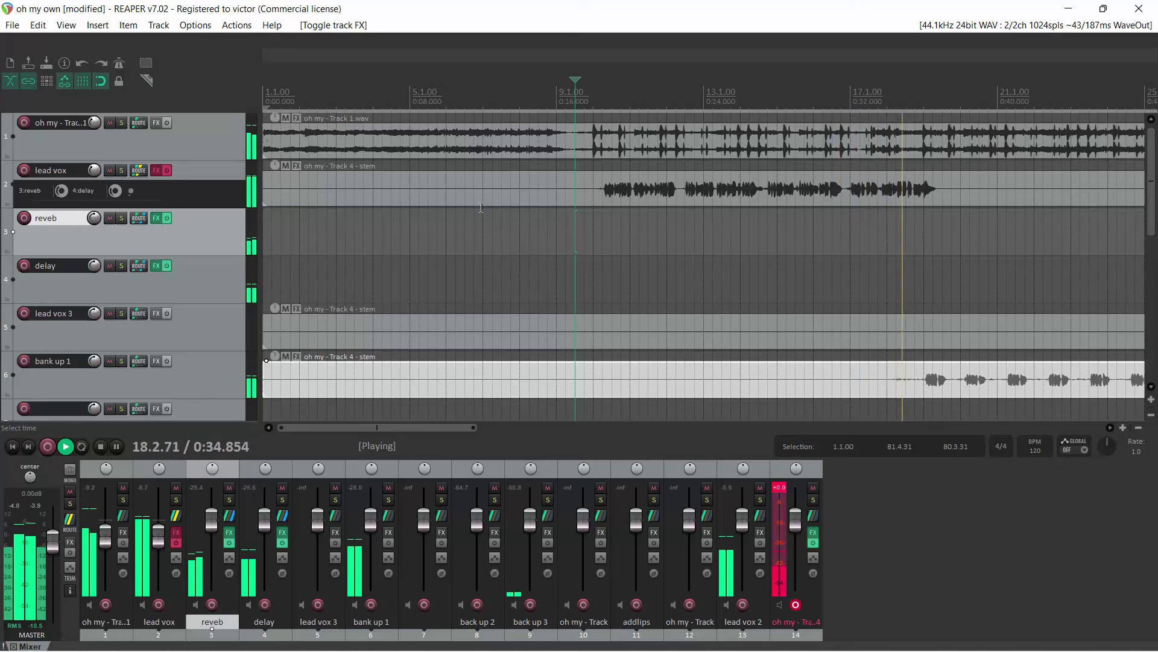
pyautogui.press('space')
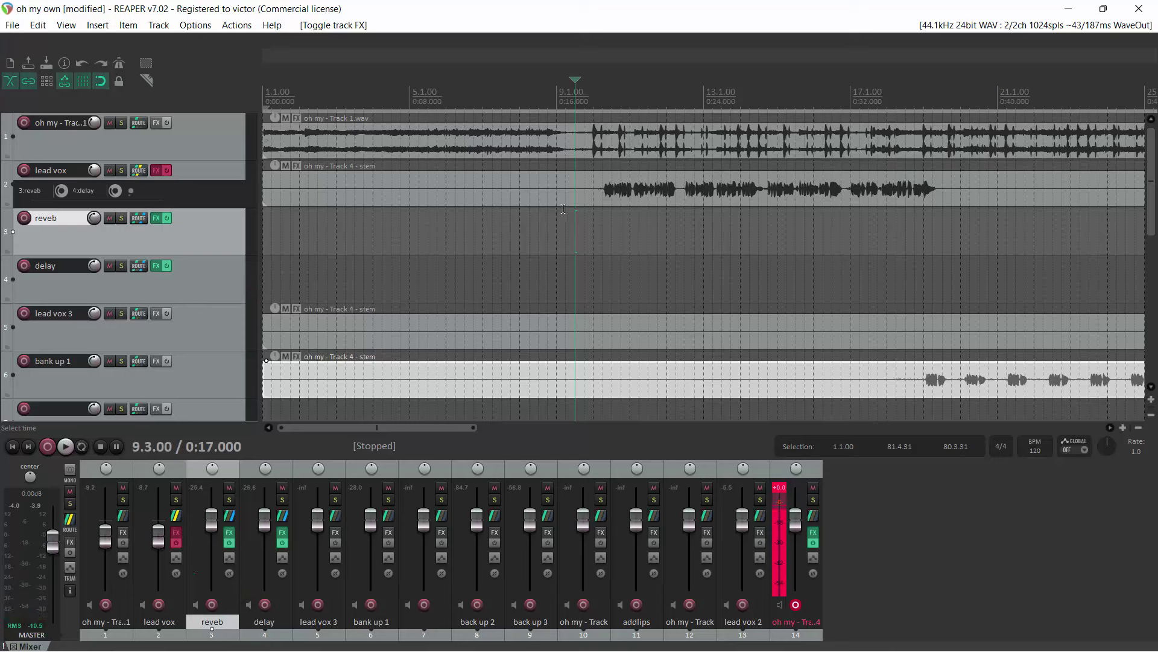
# Open the bypassed effects chain of the lead vox track to view its plug-ins, and close it
pyautogui.click(193, 171)
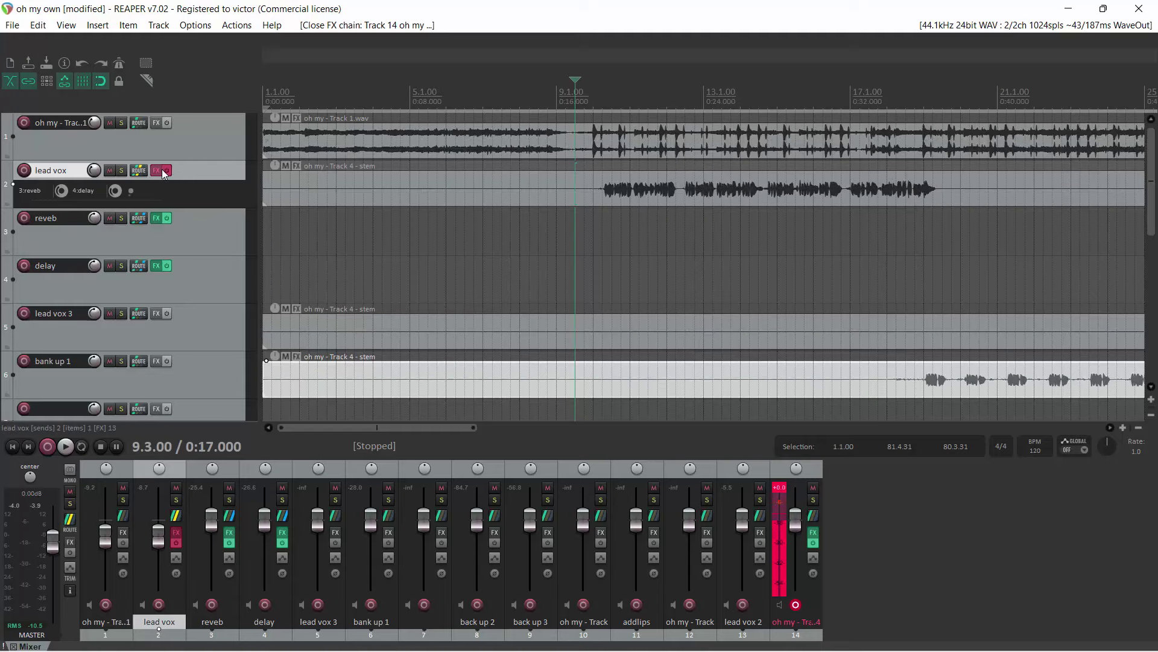
pyautogui.click(157, 173)
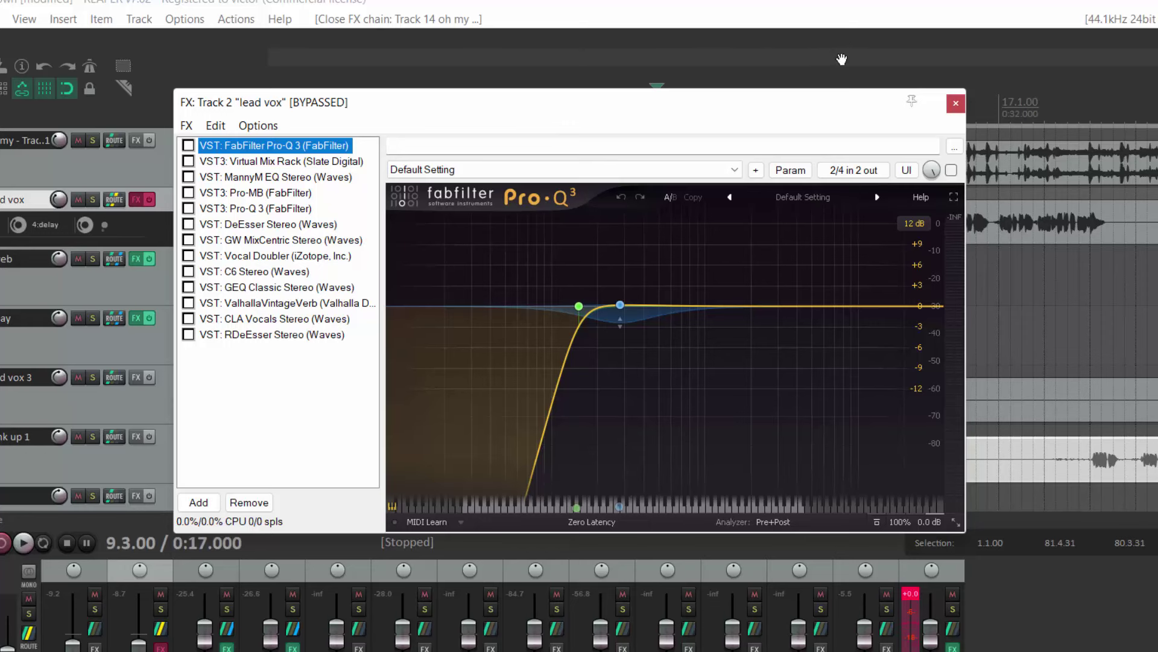
pyautogui.click(956, 104)
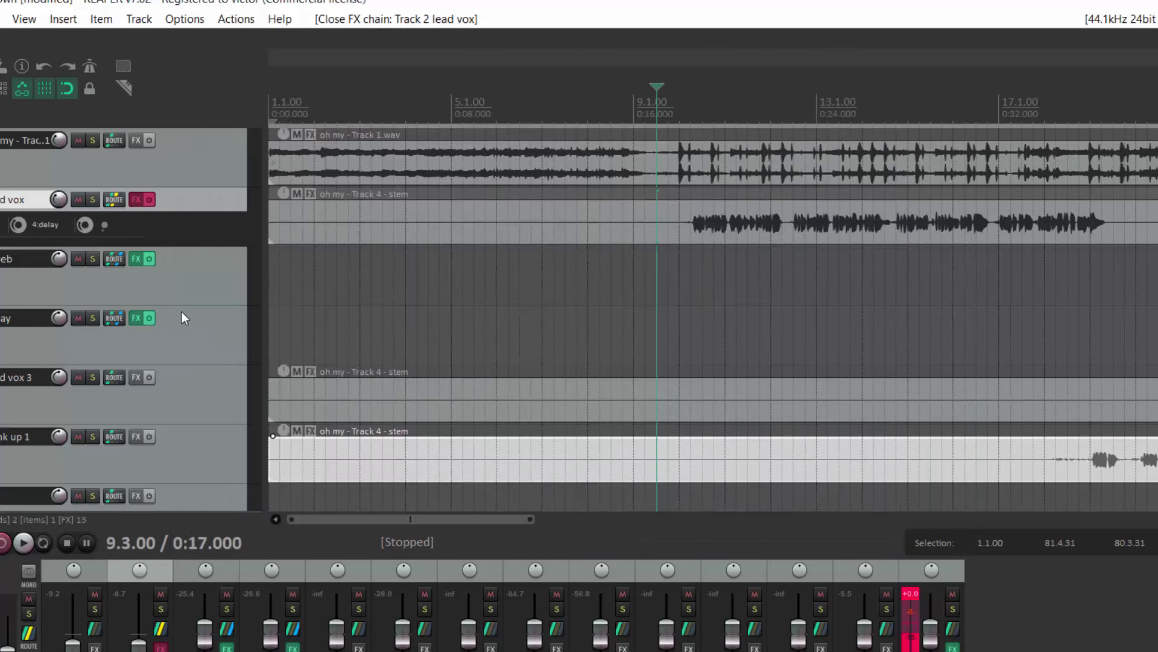
# Open track 14's effects chain, show Auto-Tune Pro and set its scale to Major
pyautogui.scroll(-3, 194, 354)
pyautogui.scroll(-10, 192, 357)
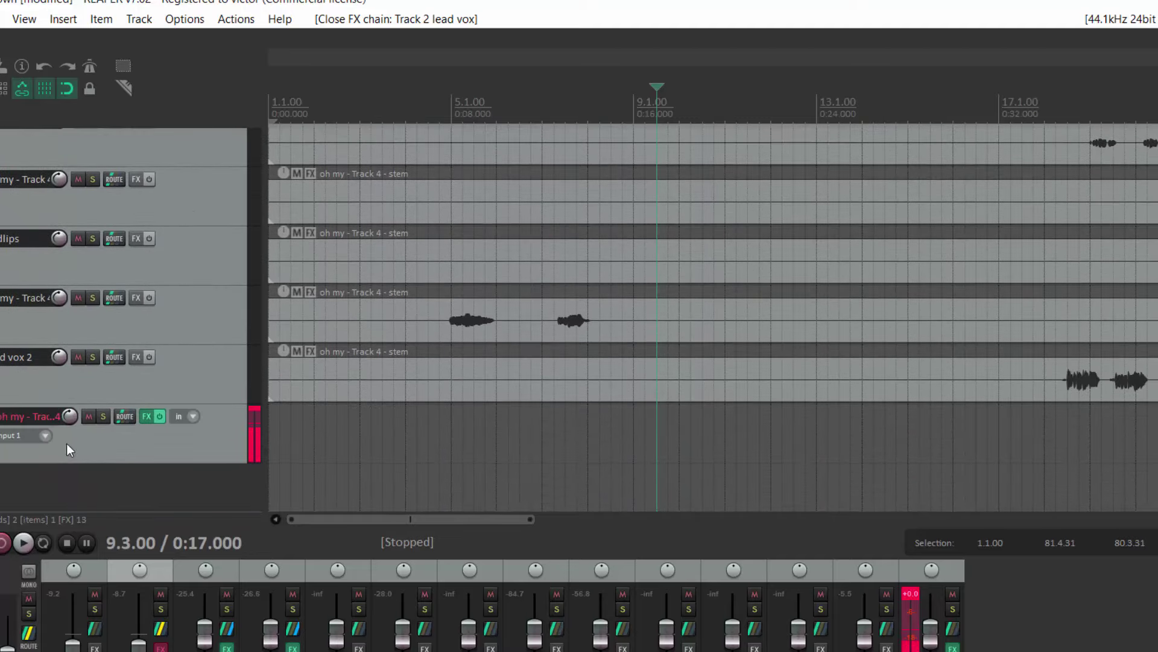
pyautogui.click(145, 417)
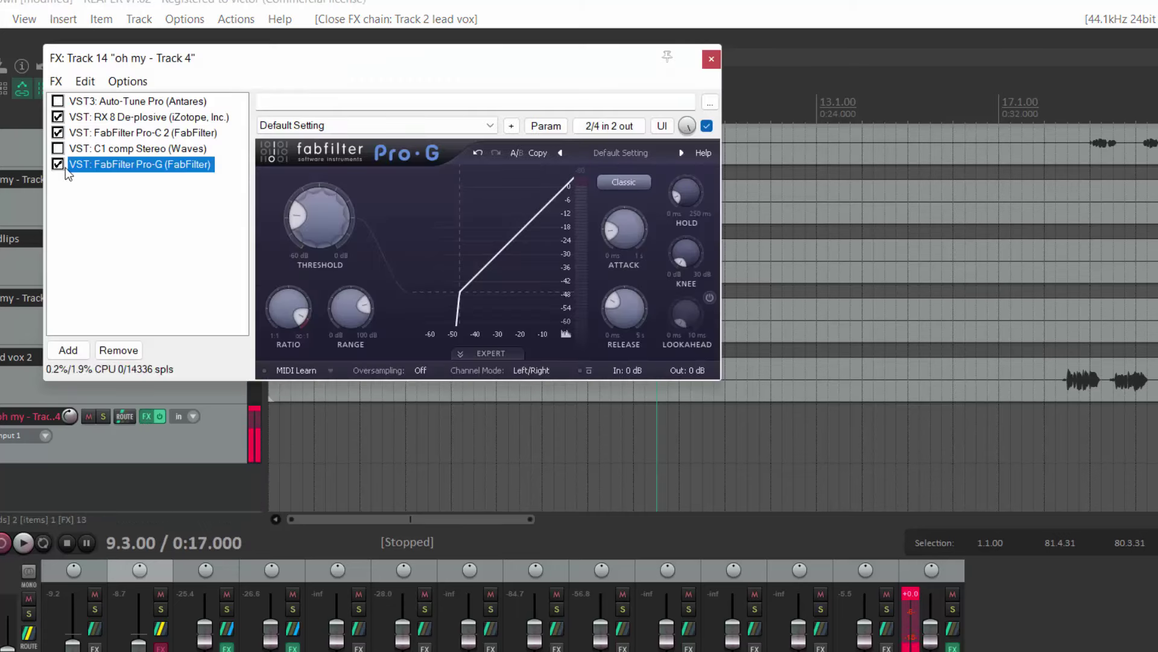
pyautogui.click(58, 102)
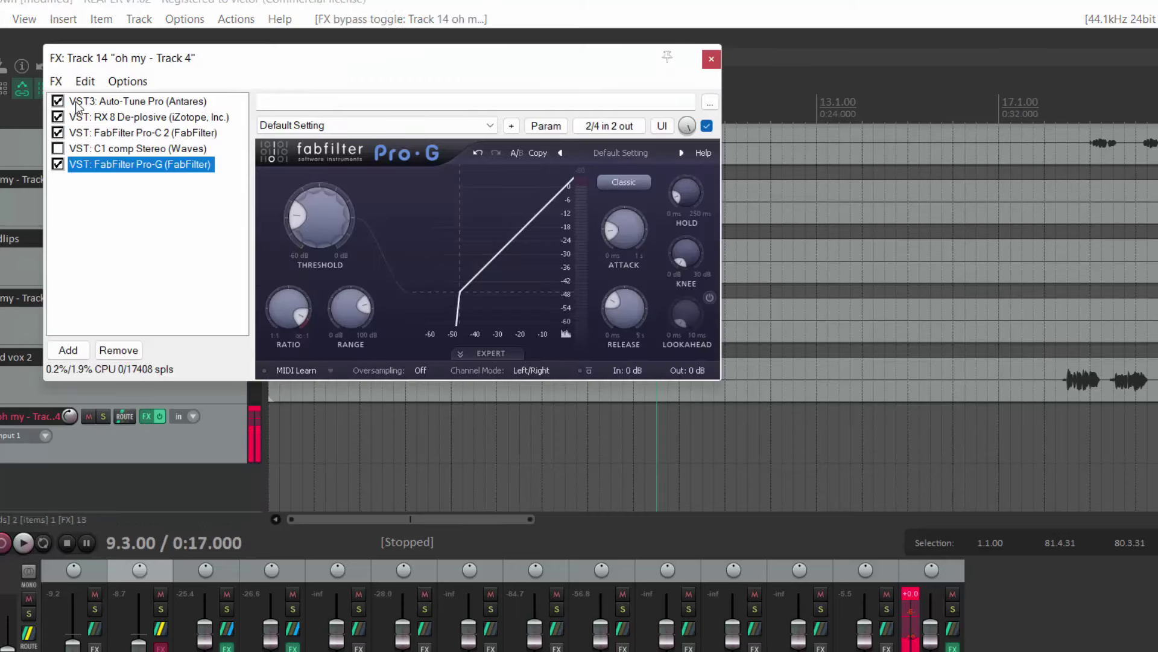
pyautogui.click(60, 103)
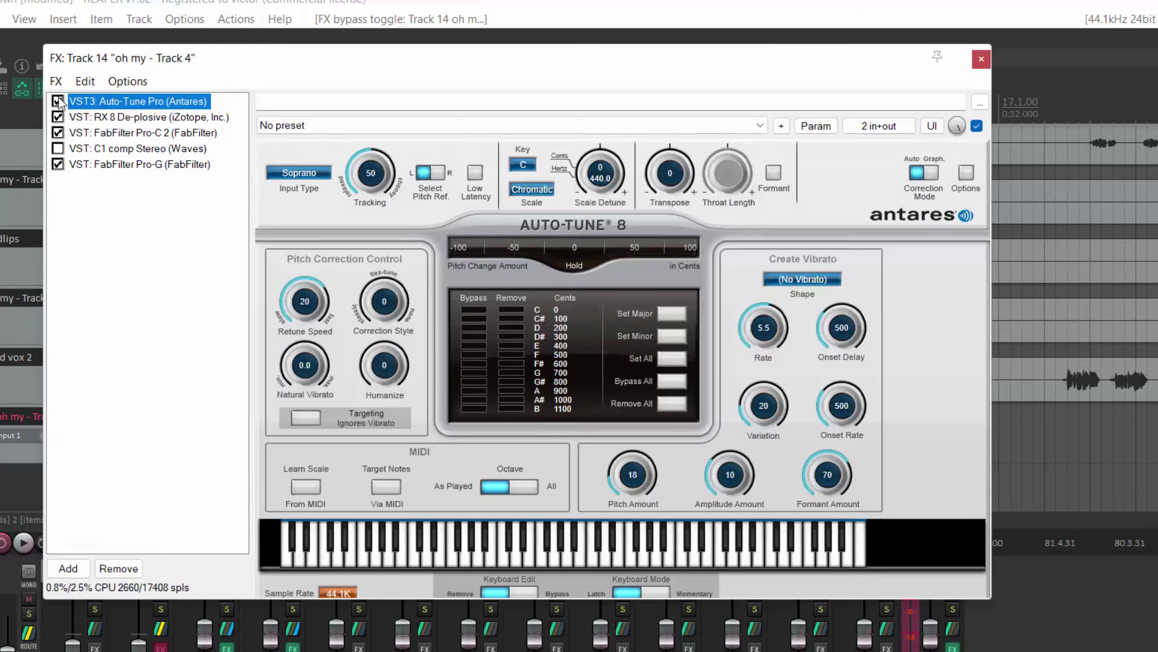
pyautogui.click(58, 102)
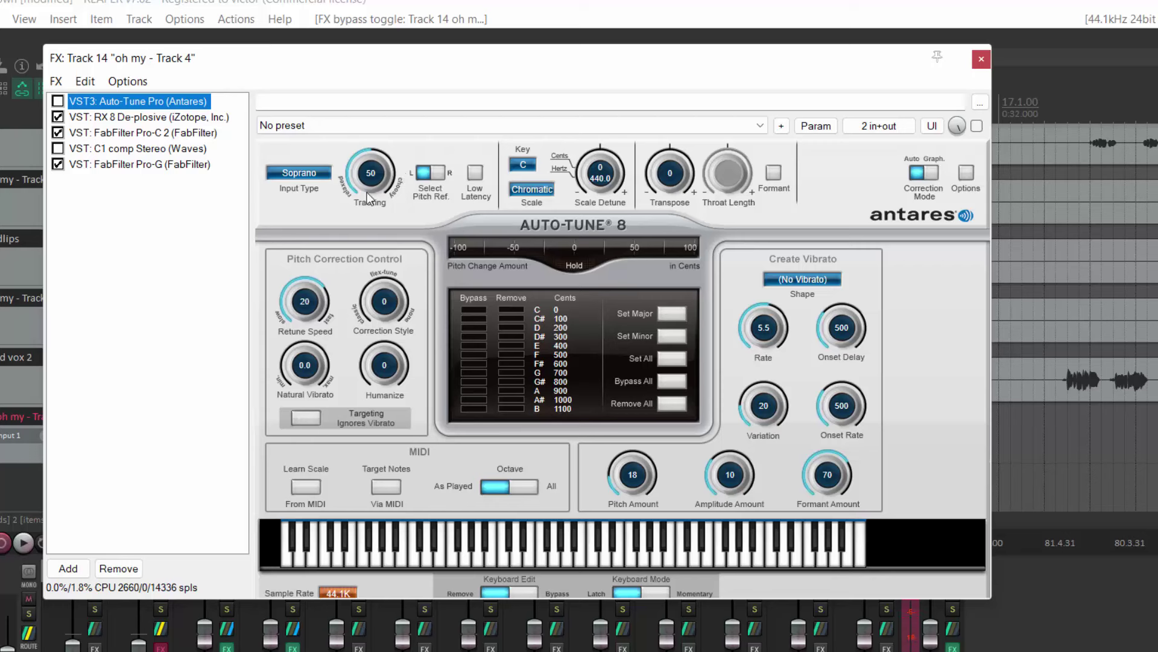
pyautogui.click(539, 201)
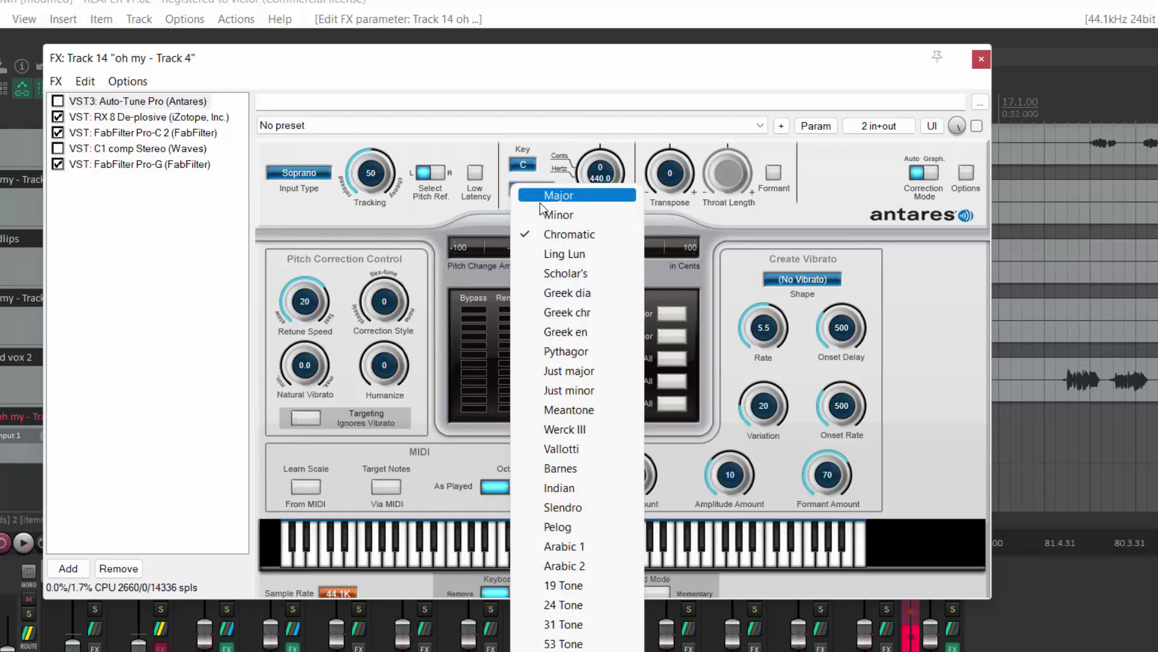
pyautogui.click(540, 201)
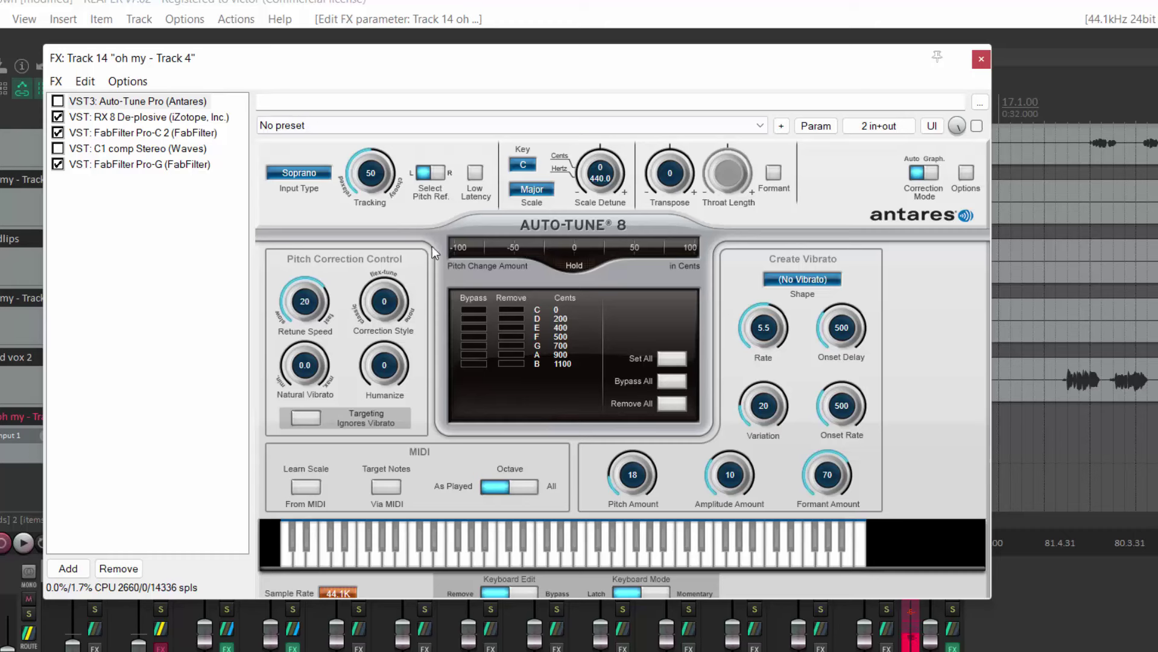
# Review the RX 8 De-plosive, Pro-C 2, C1 comp Stereo and Pro-G settings in track 14's effects chain, and close it
pyautogui.click(101, 118)
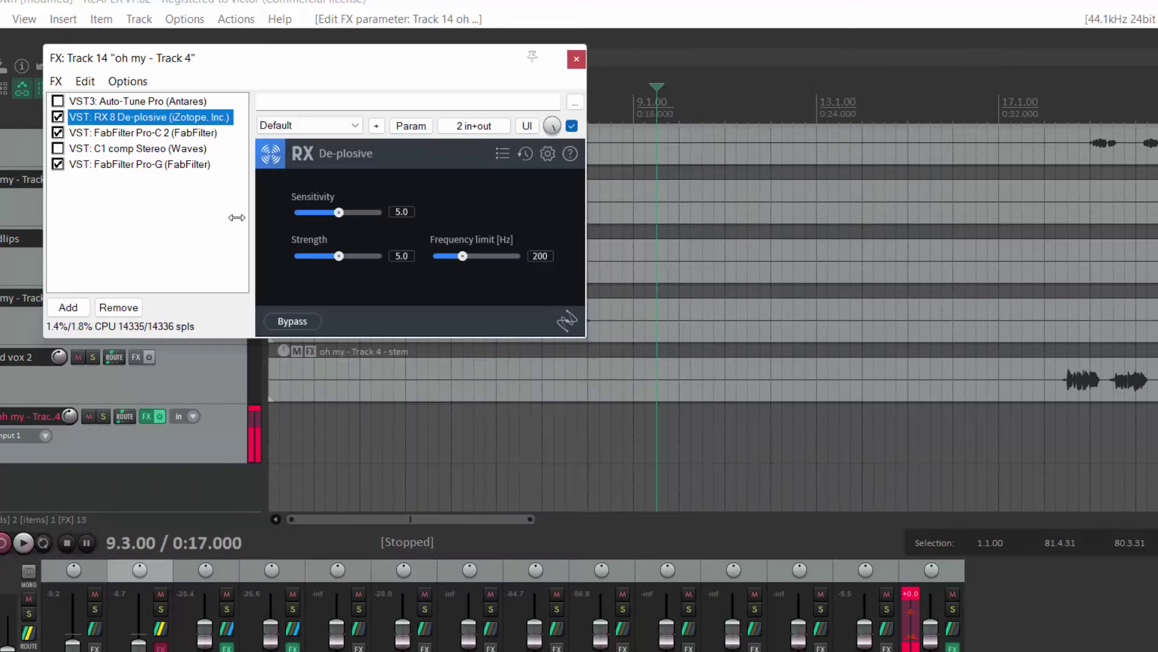
pyautogui.click(150, 134)
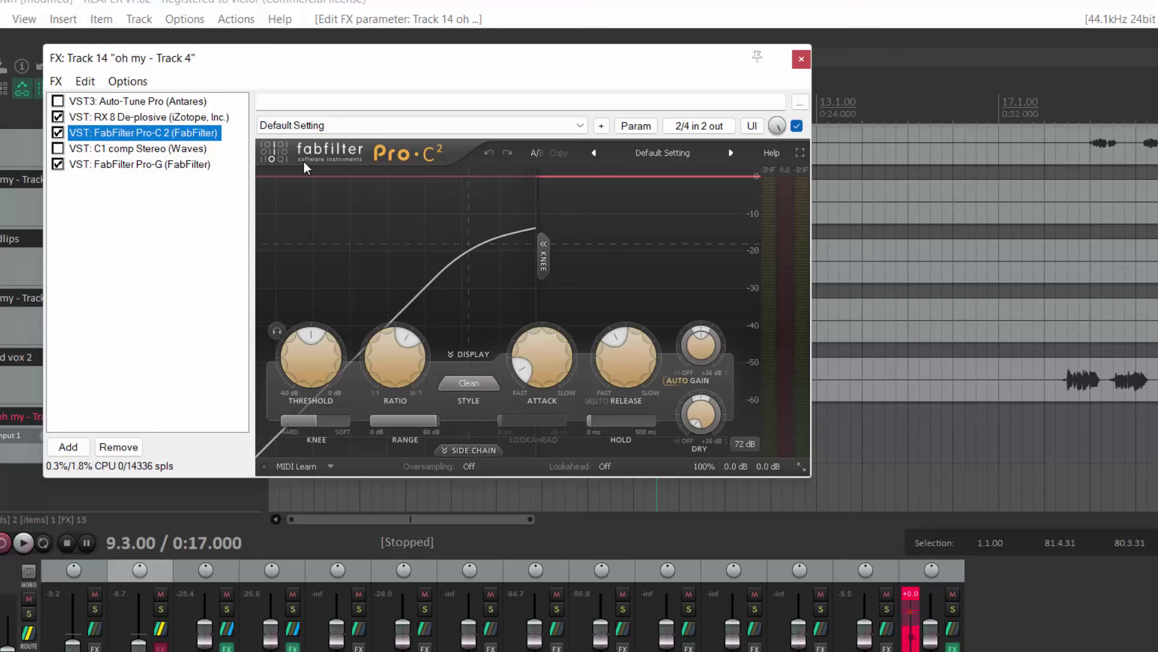
pyautogui.doubleClick(117, 148)
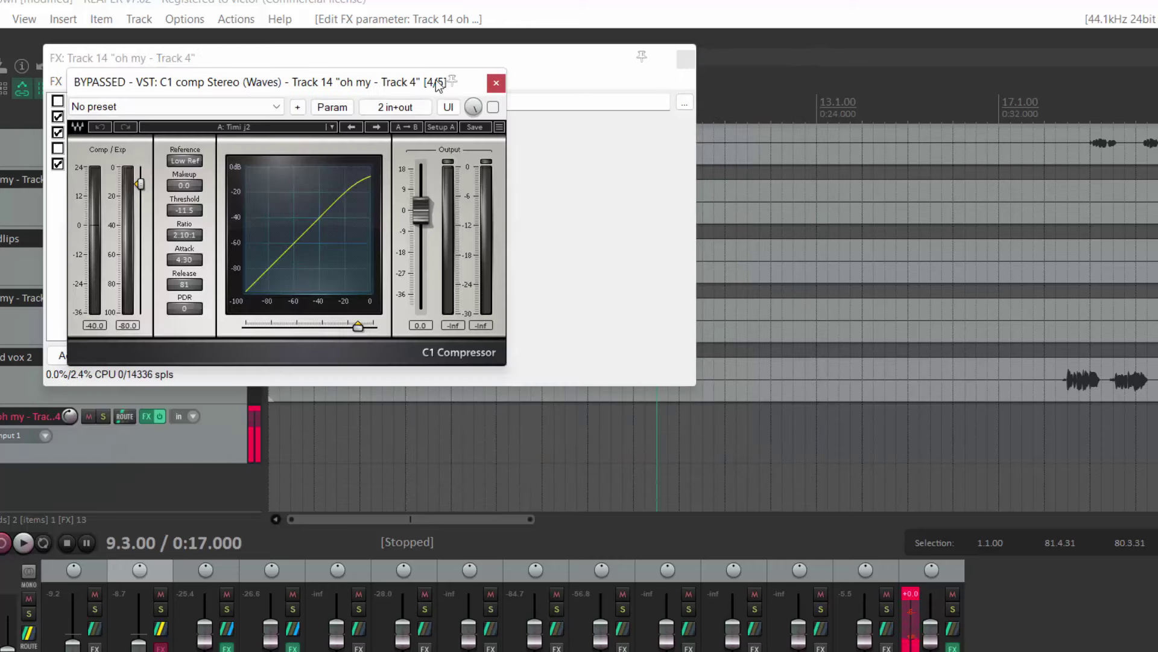
pyautogui.click(496, 84)
pyautogui.doubleClick(97, 166)
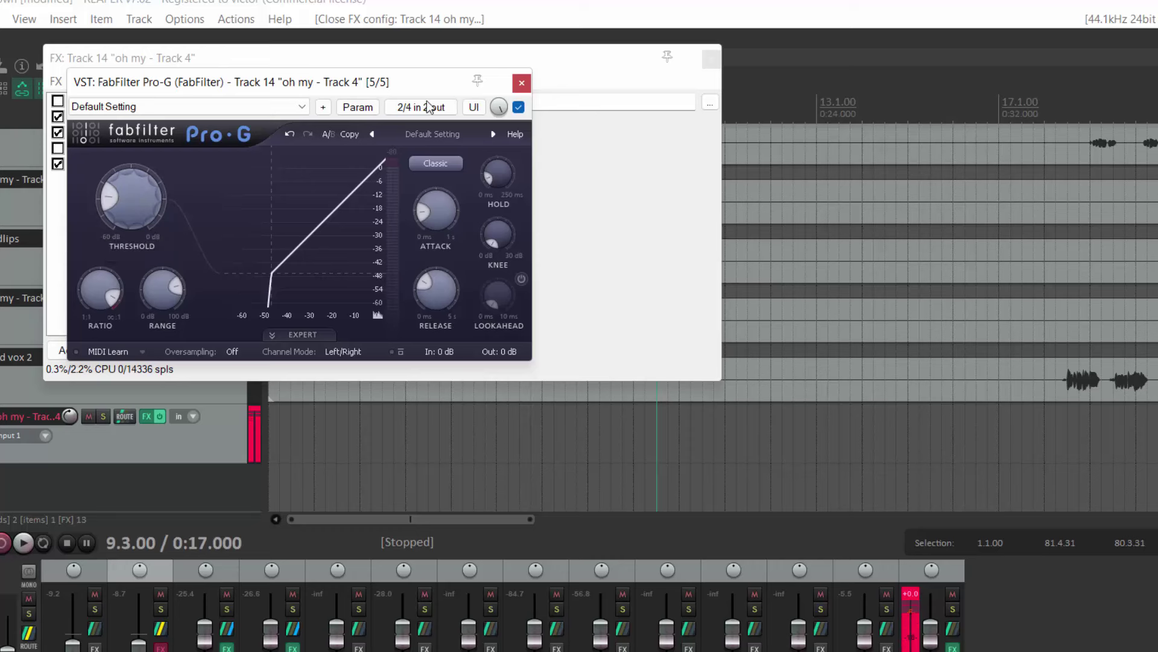
pyautogui.click(522, 84)
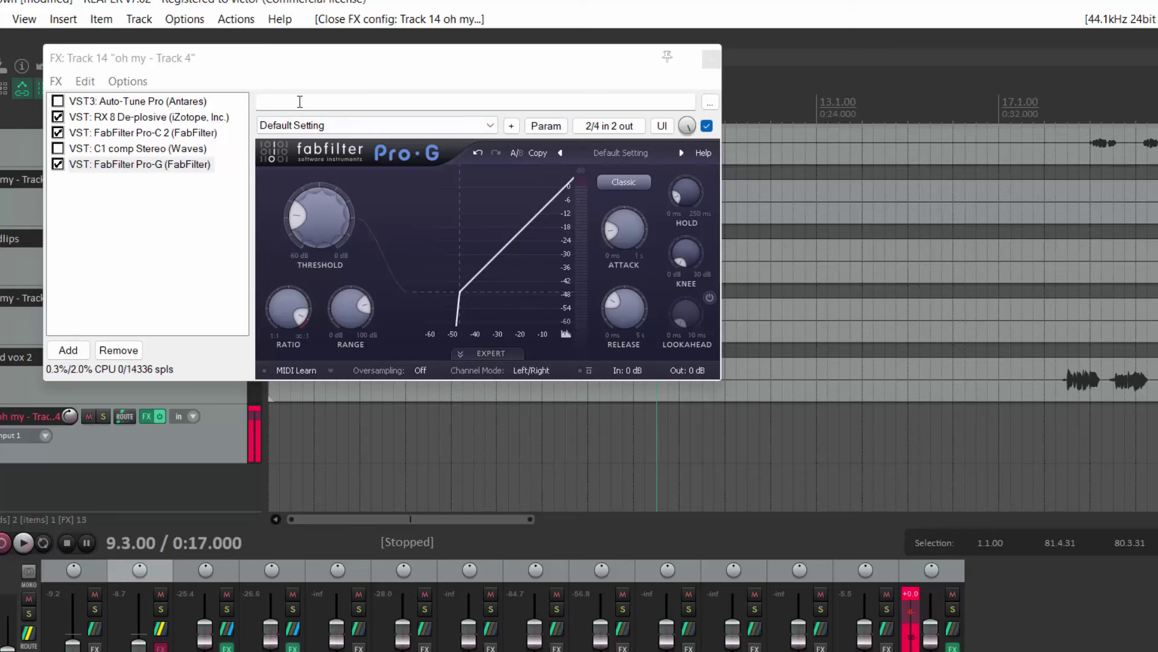
pyautogui.click(711, 59)
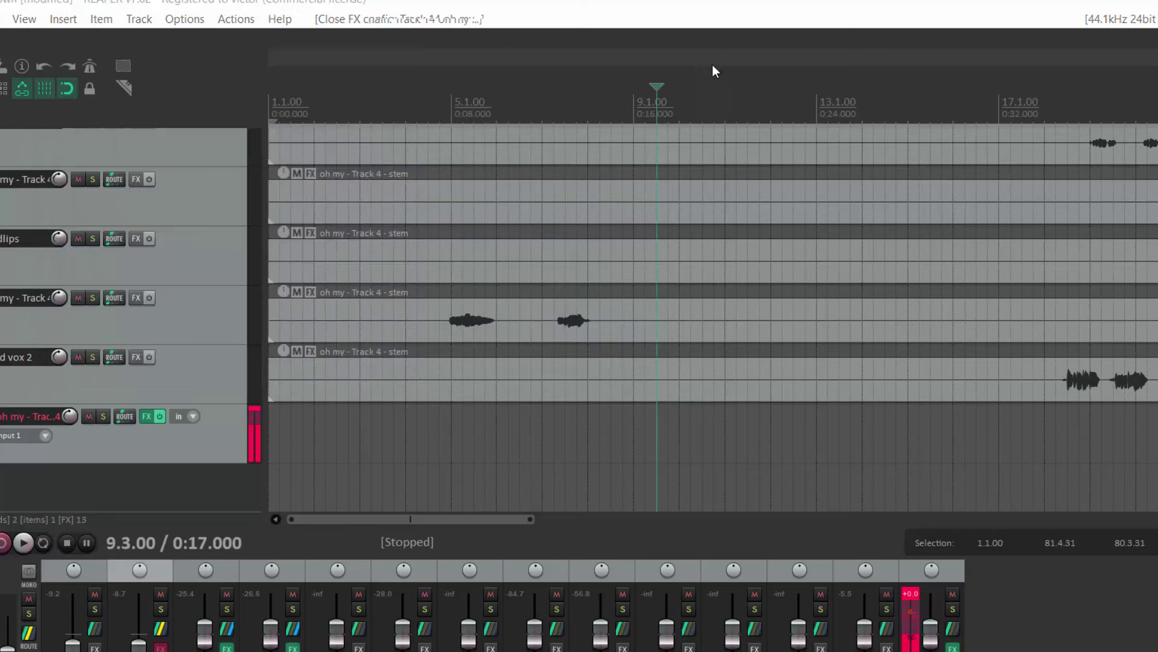
# Select the lead vox item and play it from 9.3.00 with its effects bypassed
pyautogui.scroll(5, 219, 433)
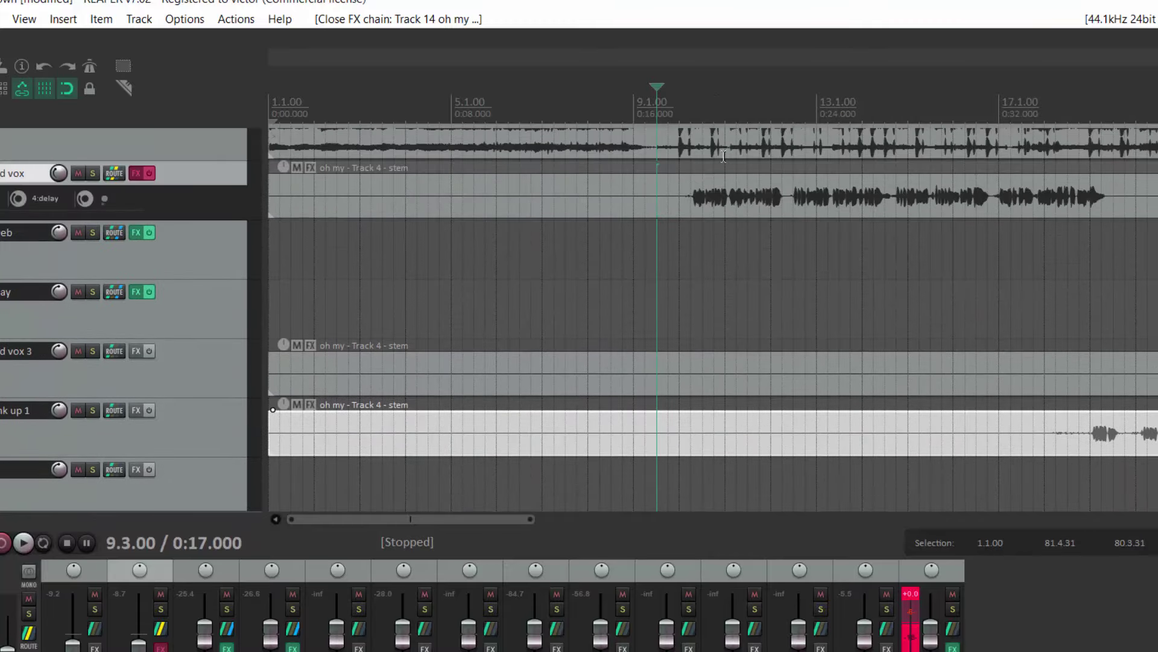
pyautogui.click(743, 200)
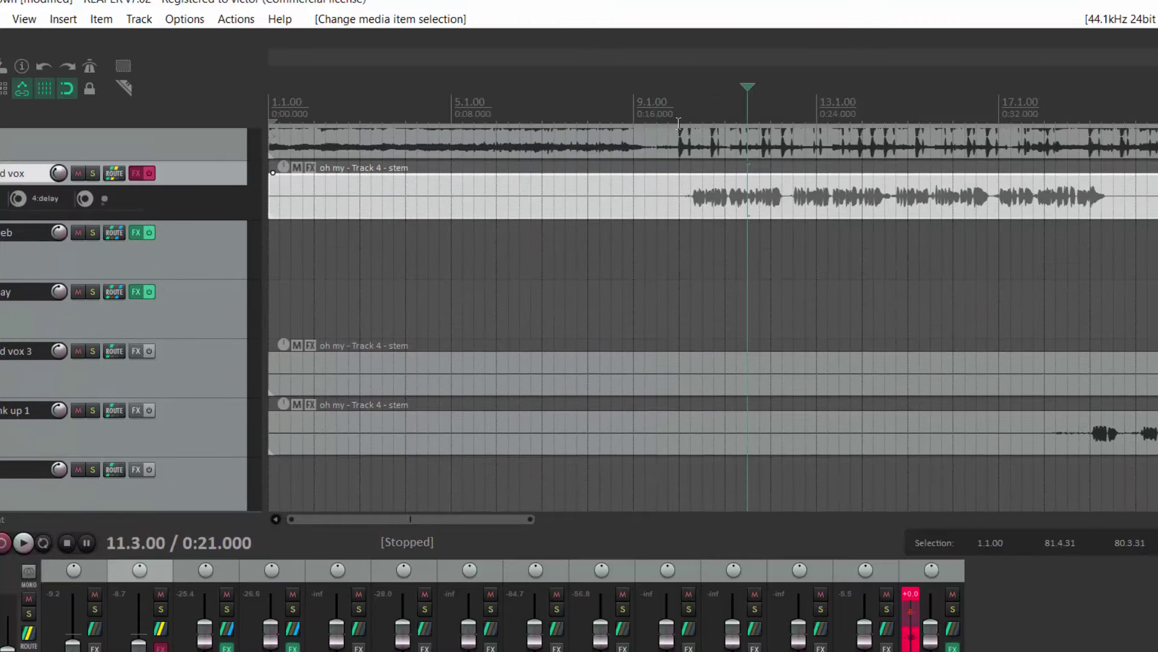
pyautogui.click(646, 109)
pyautogui.press('space')
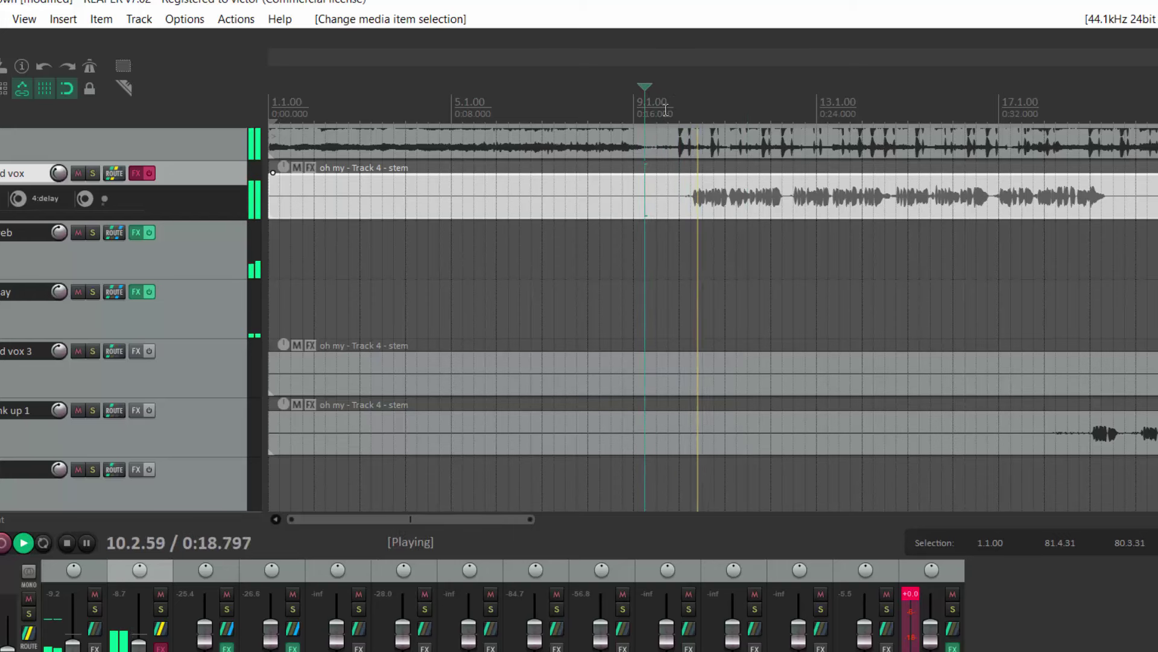
pyautogui.click(656, 111)
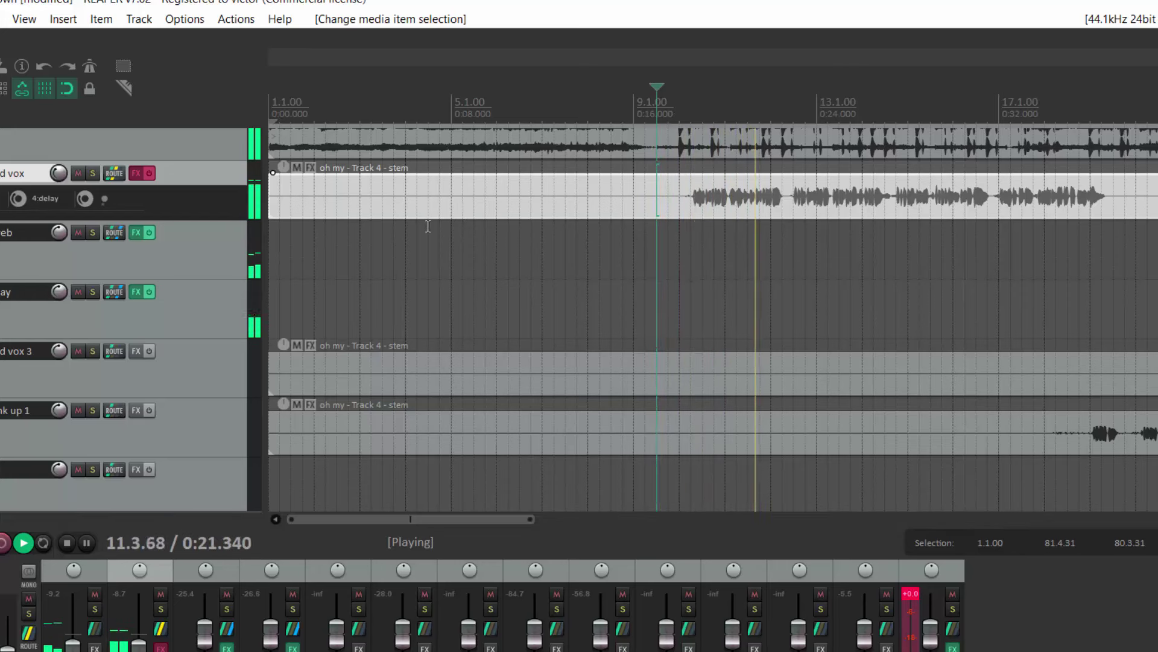
pyautogui.press('space')
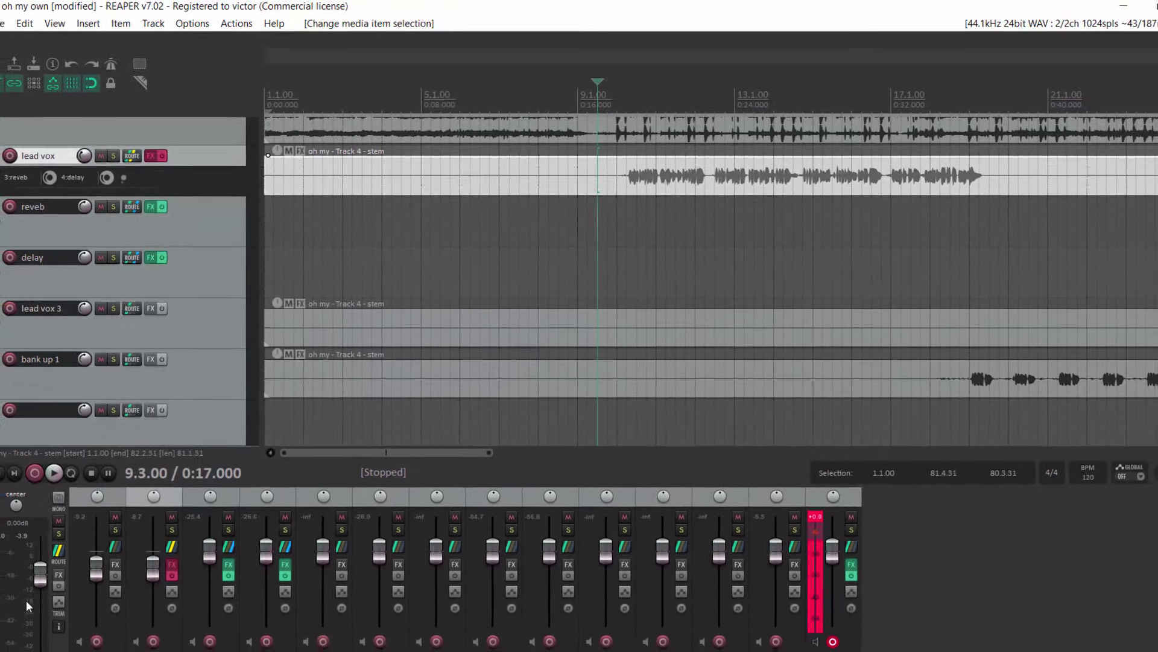
# Reopen track 14's effects chain to examine the FabFilter Pro-C 2 settings, and close it
pyautogui.scroll(-5, 190, 406)
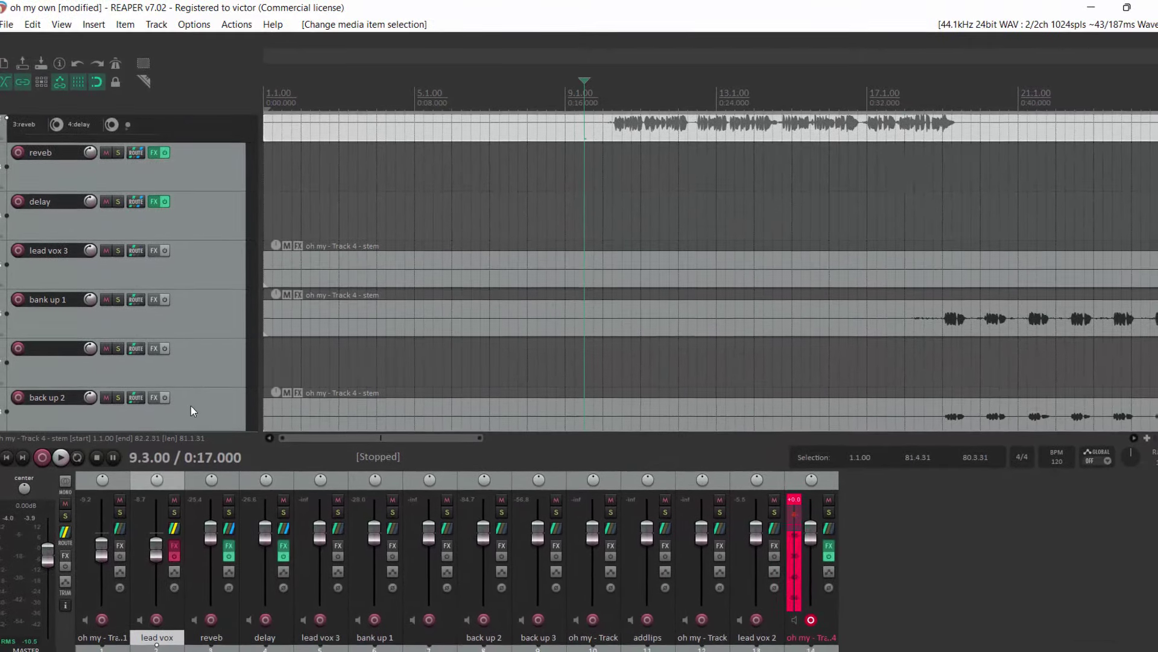
pyautogui.scroll(-2, 194, 387)
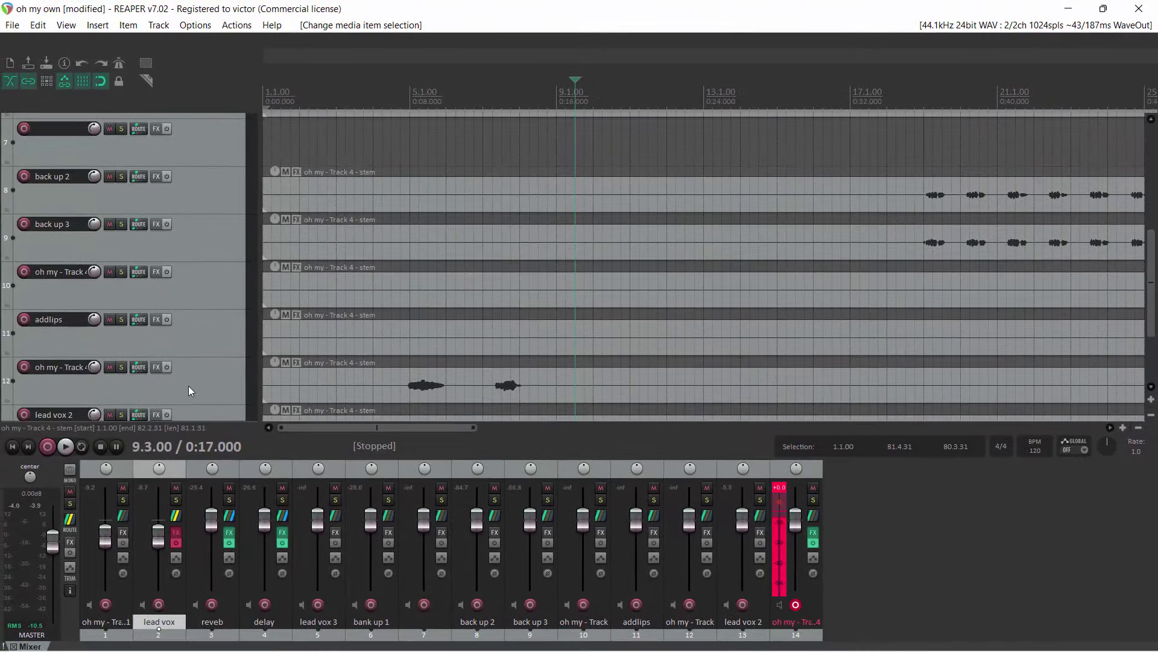
pyautogui.scroll(-1, 189, 385)
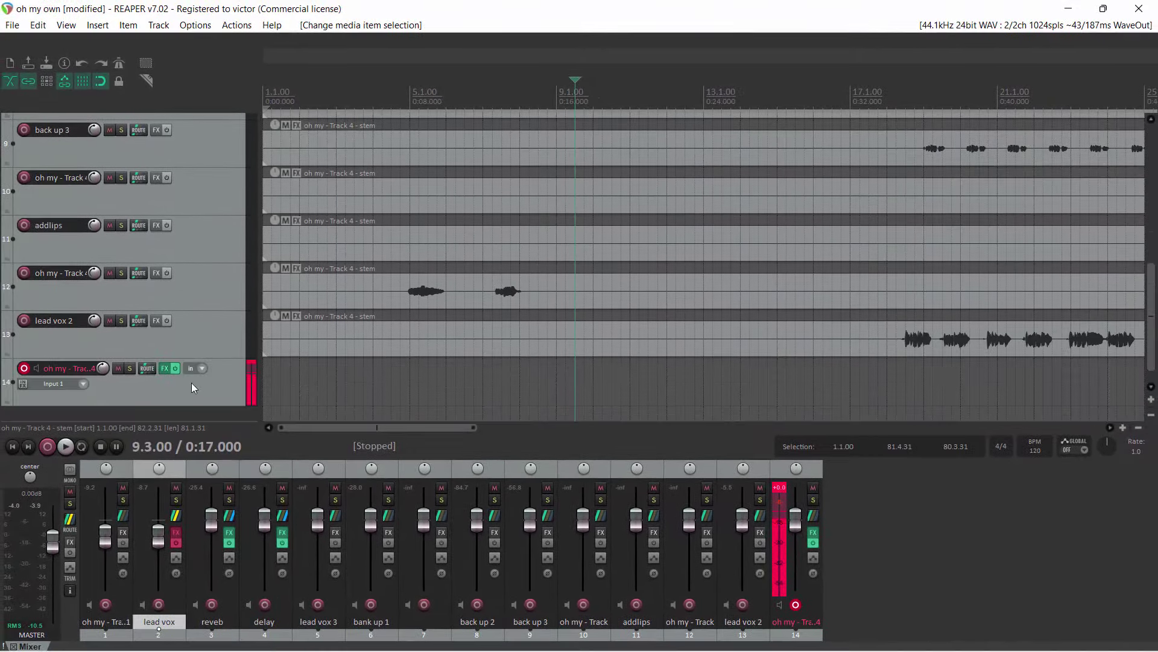
pyautogui.click(164, 368)
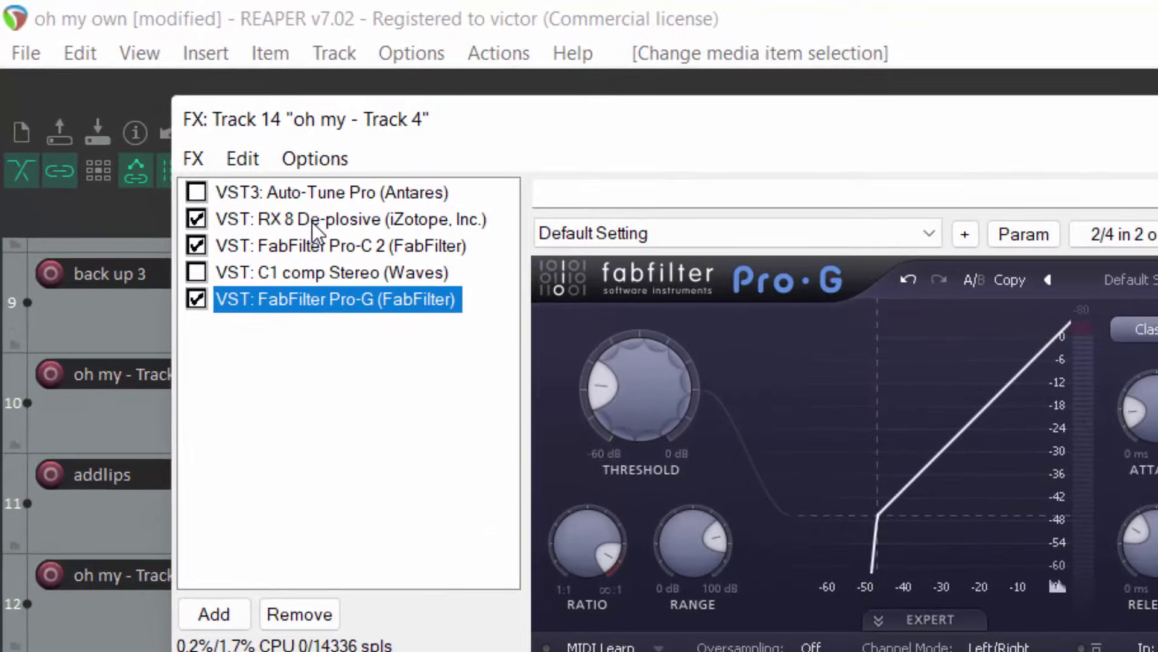
pyautogui.click(297, 257)
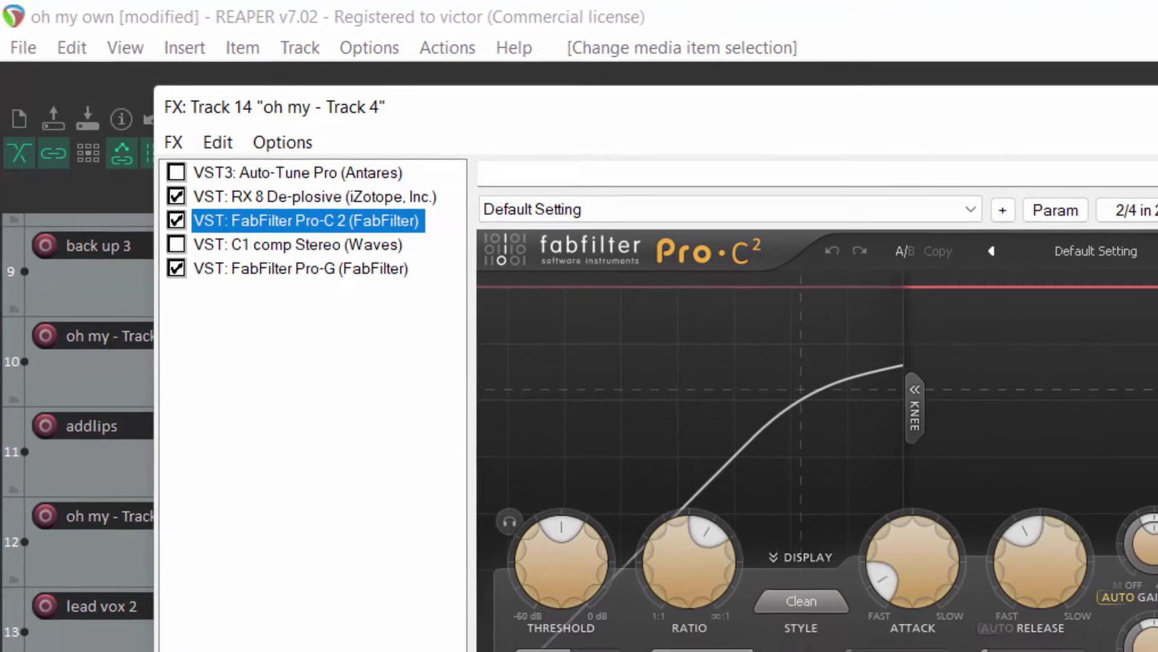
pyautogui.click(1153, 104)
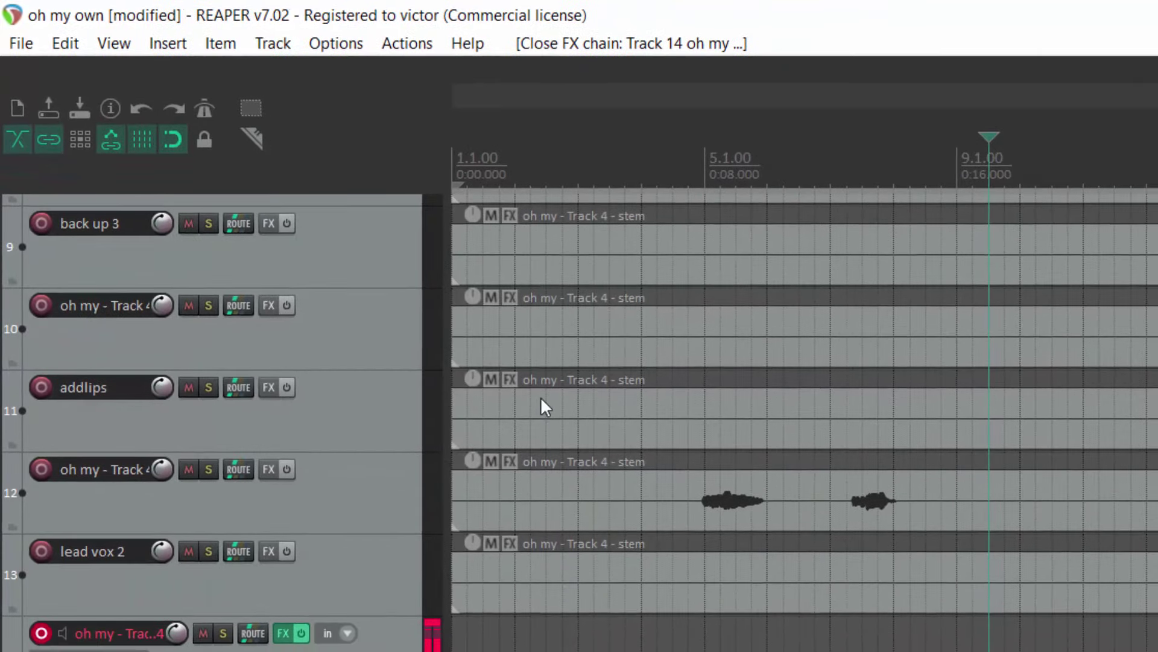
# Open the lead vox track's effects chain, enable the first FabFilter Pro-Q 3 and inspect its low-cut band
pyautogui.scroll(8, 348, 597)
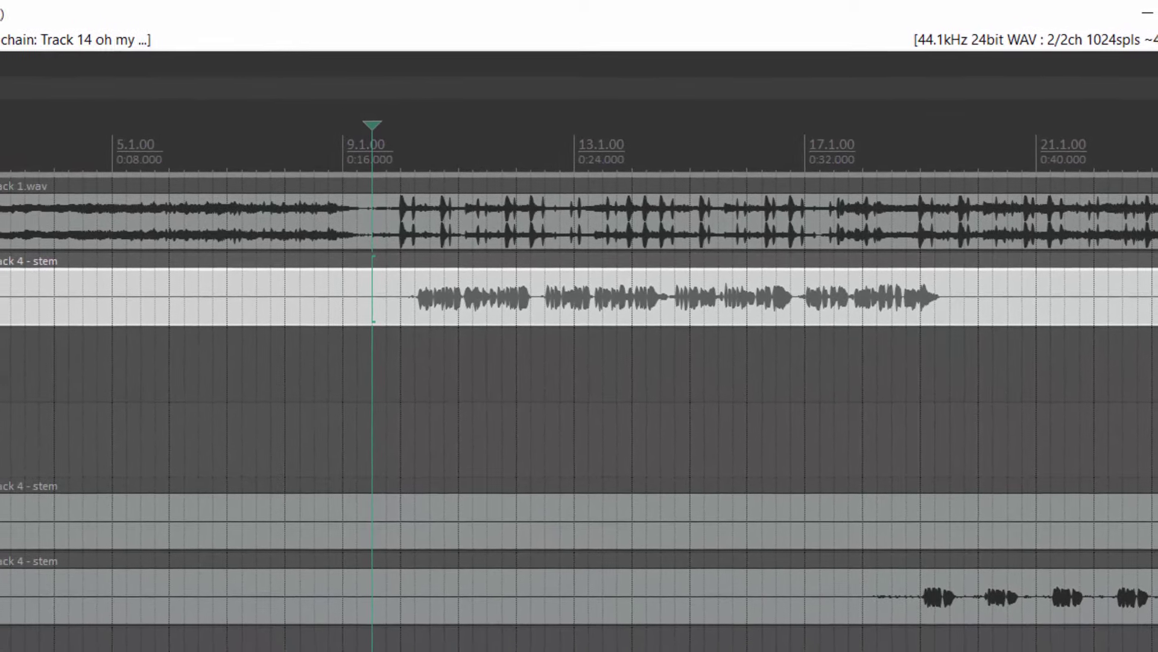
pyautogui.press('f')
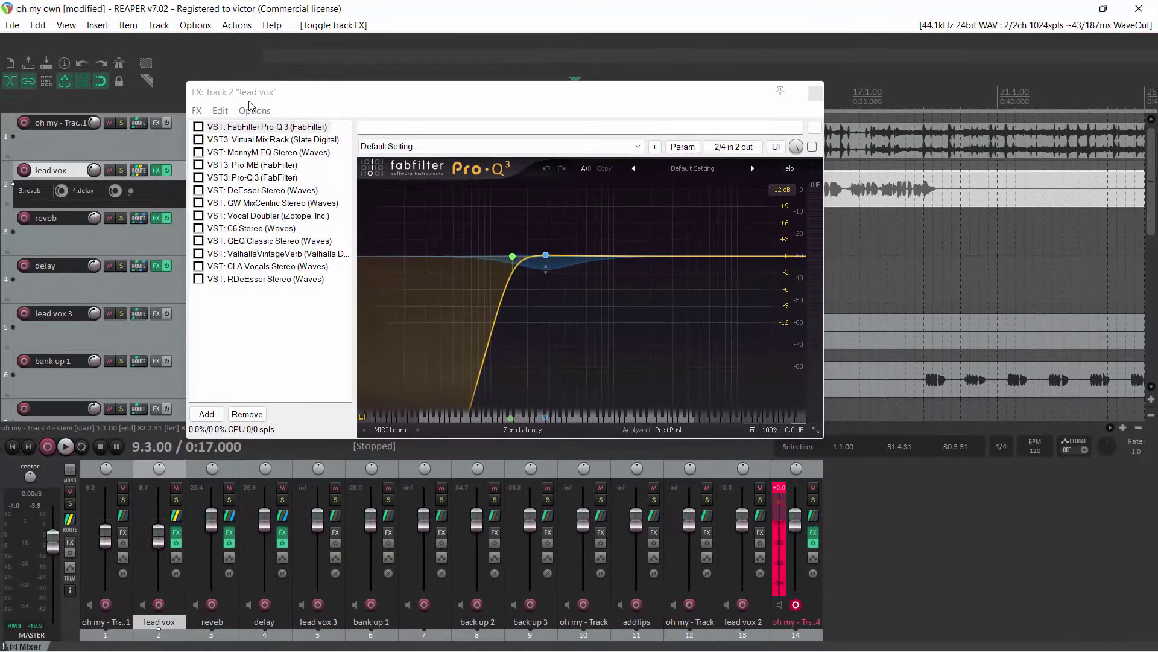
pyautogui.click(198, 127)
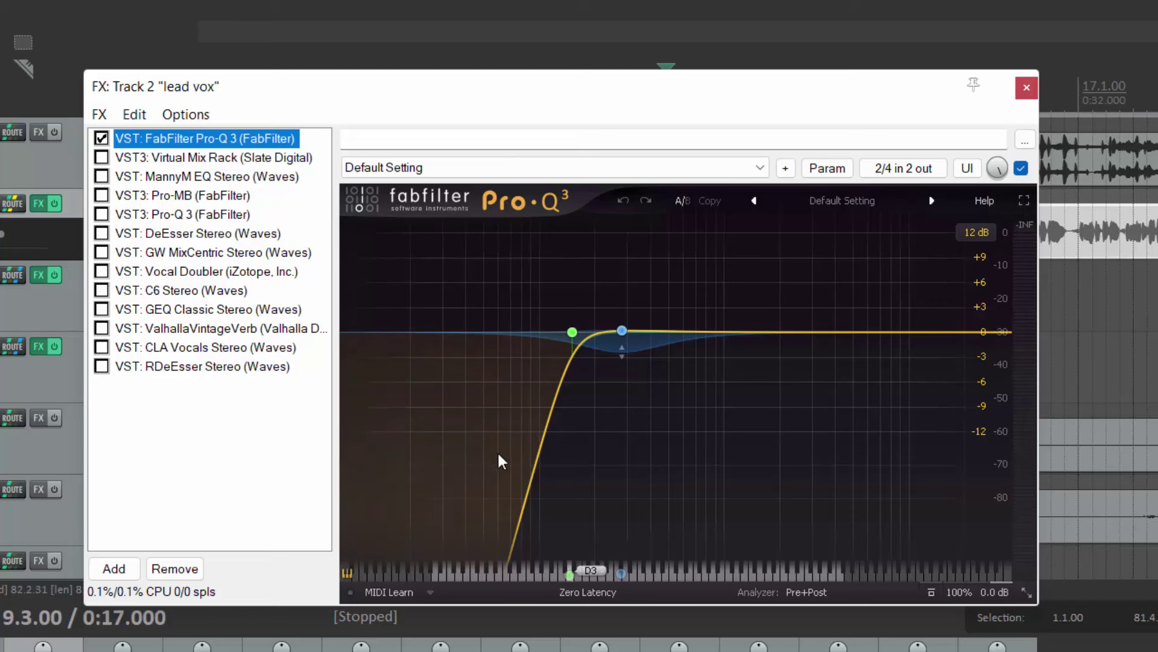
pyautogui.moveTo(584, 366)
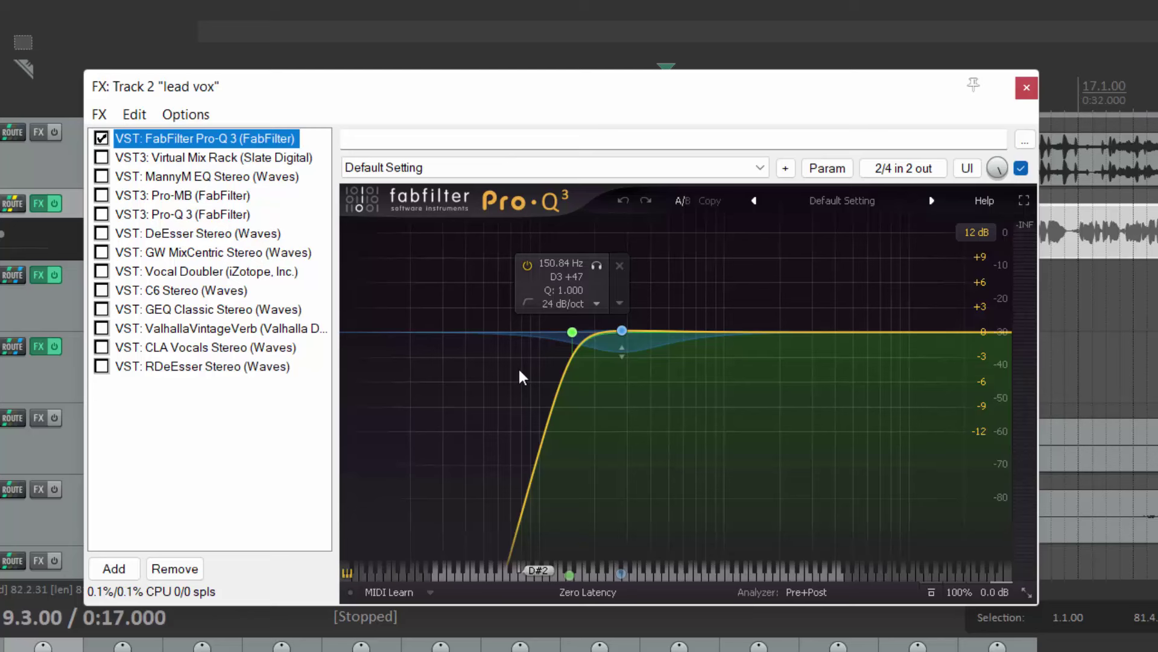
# Audition the 279.49 Hz dynamic band of Pro-Q 3 in solo while playing the lead vox from 9.3.00
pyautogui.click(623, 330)
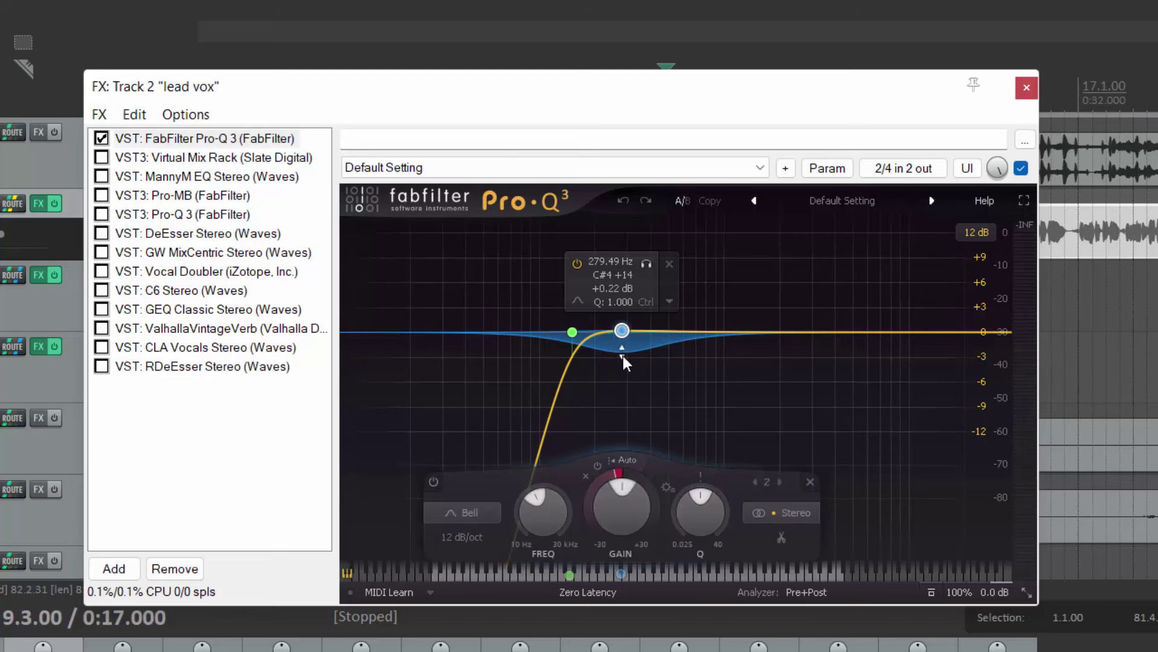
pyautogui.click(647, 264)
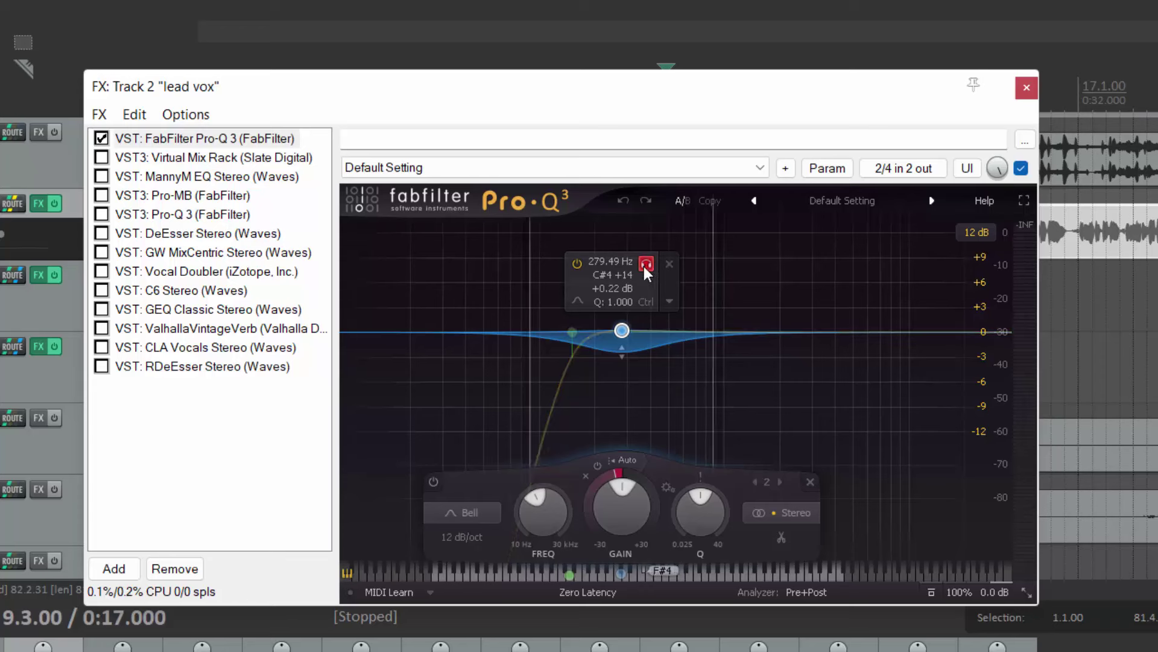
pyautogui.click(640, 265)
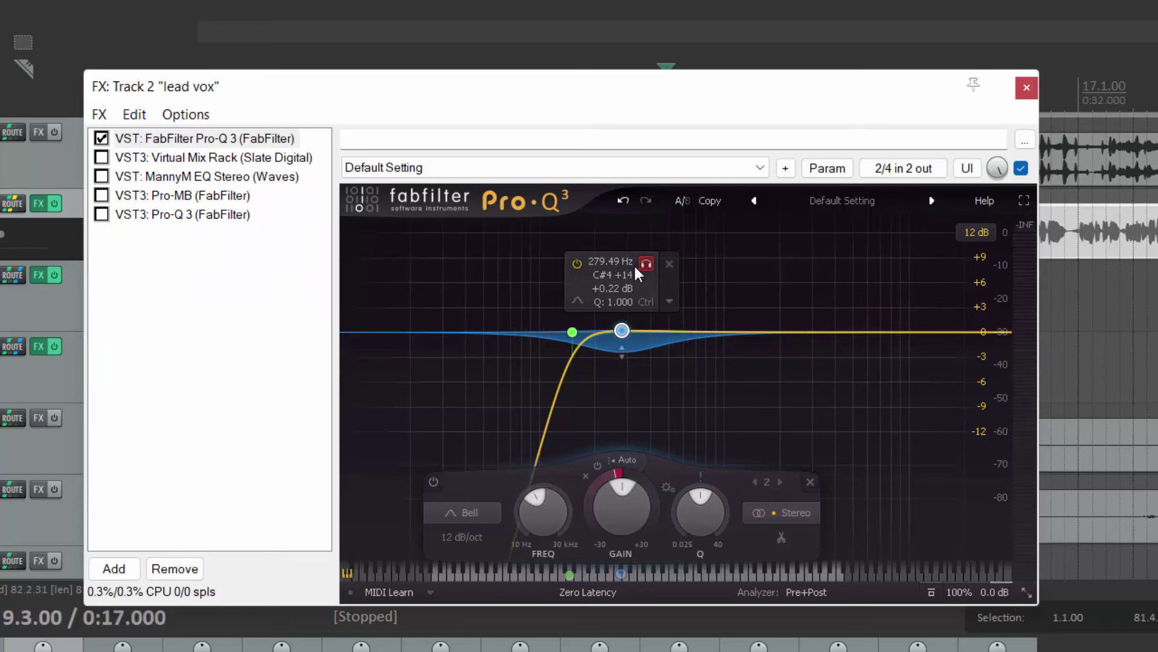
pyautogui.click(647, 265)
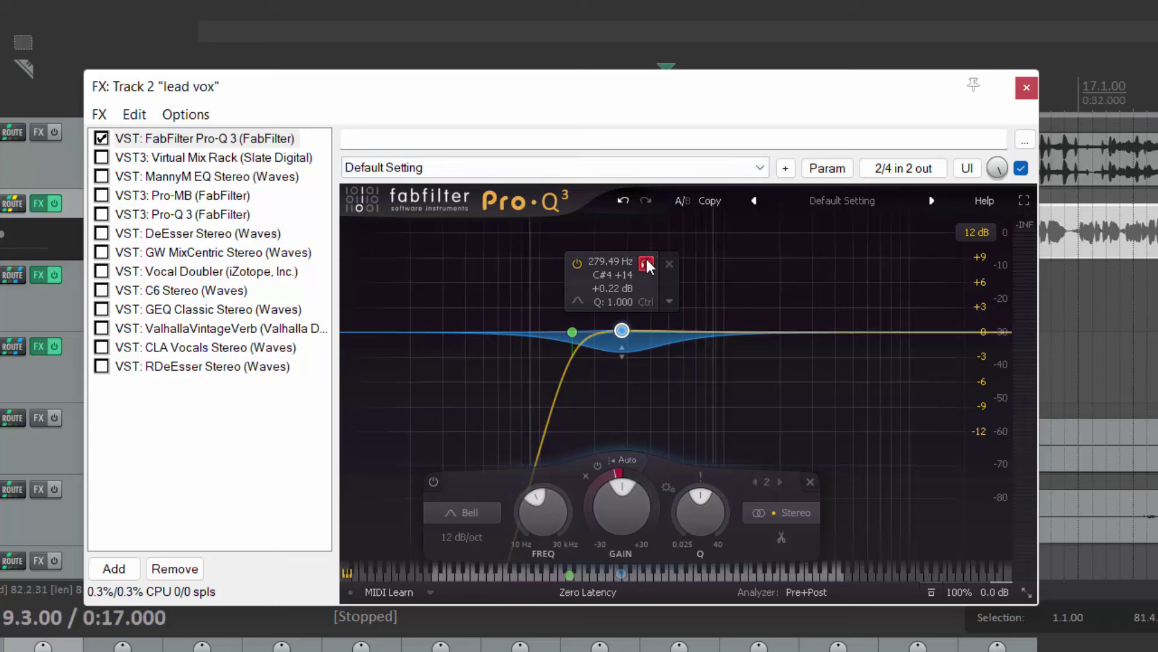
pyautogui.press('space')
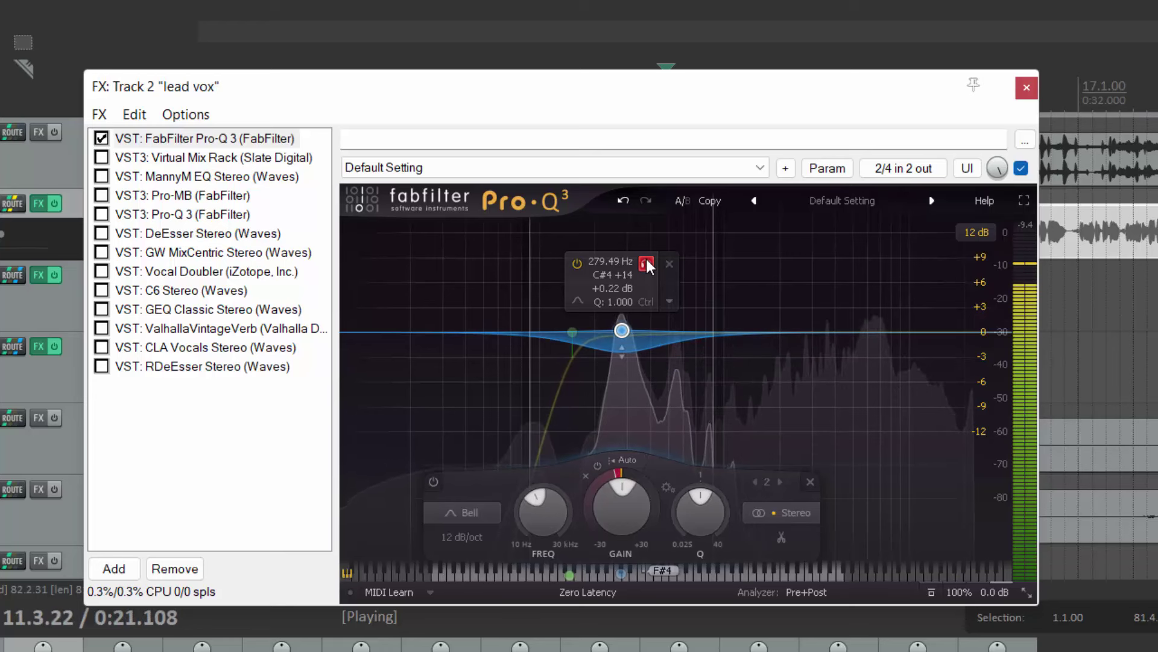
pyautogui.press('space')
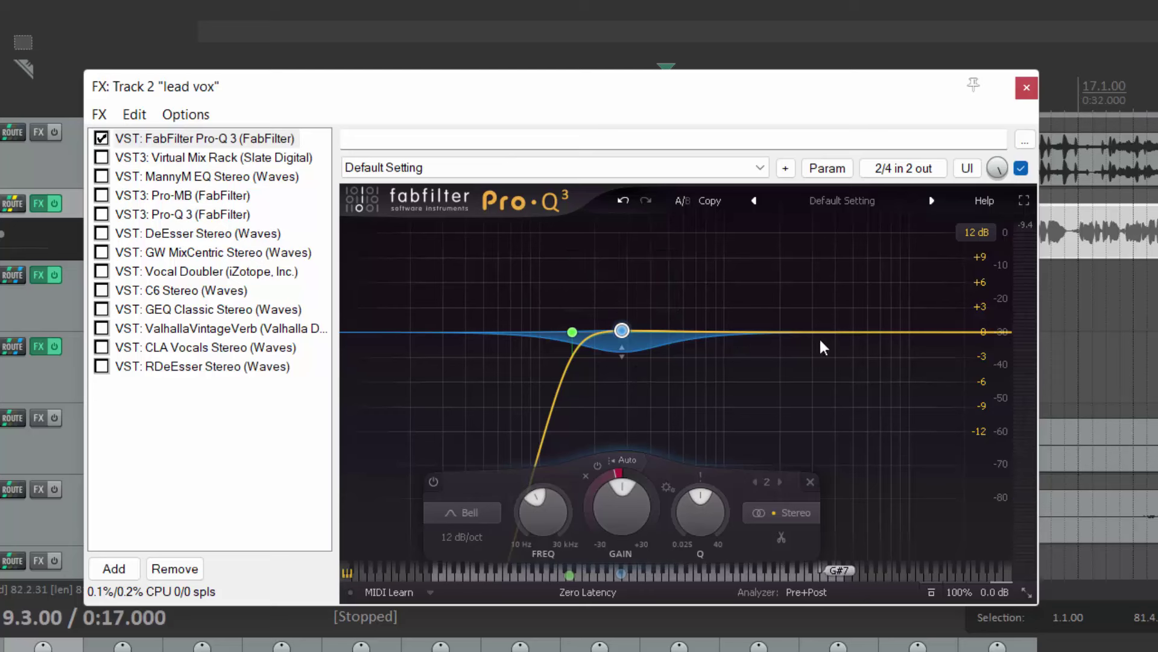
# Add a bell band boosted by about 2.29 dB and, auditioning it in solo during playback, move it to about 4228 Hz
pyautogui.moveTo(830, 333); pyautogui.dragTo(853, 317)
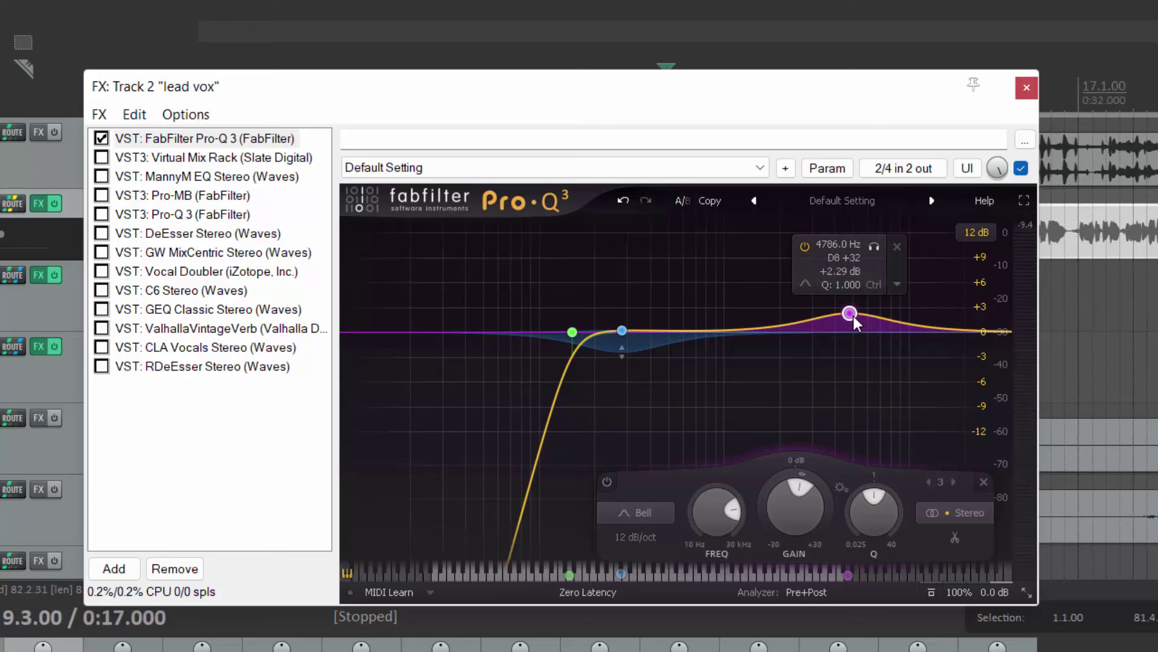
pyautogui.click(872, 242)
pyautogui.press('space')
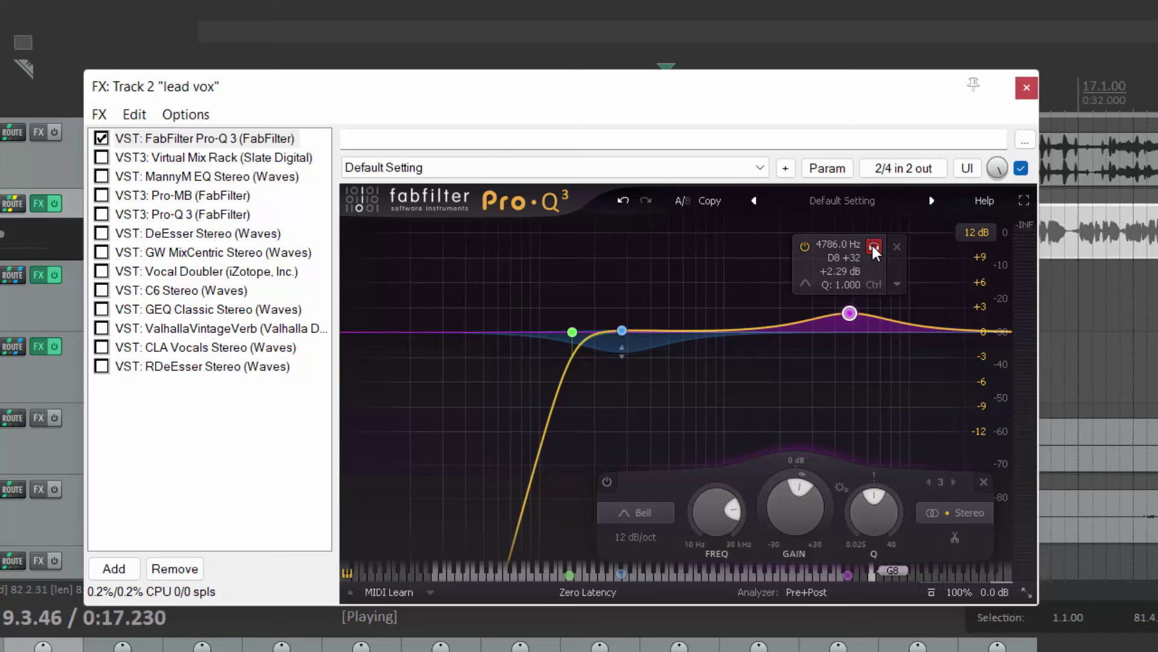
pyautogui.moveTo(872, 245); pyautogui.dragTo(867, 278)
pyautogui.press('space')
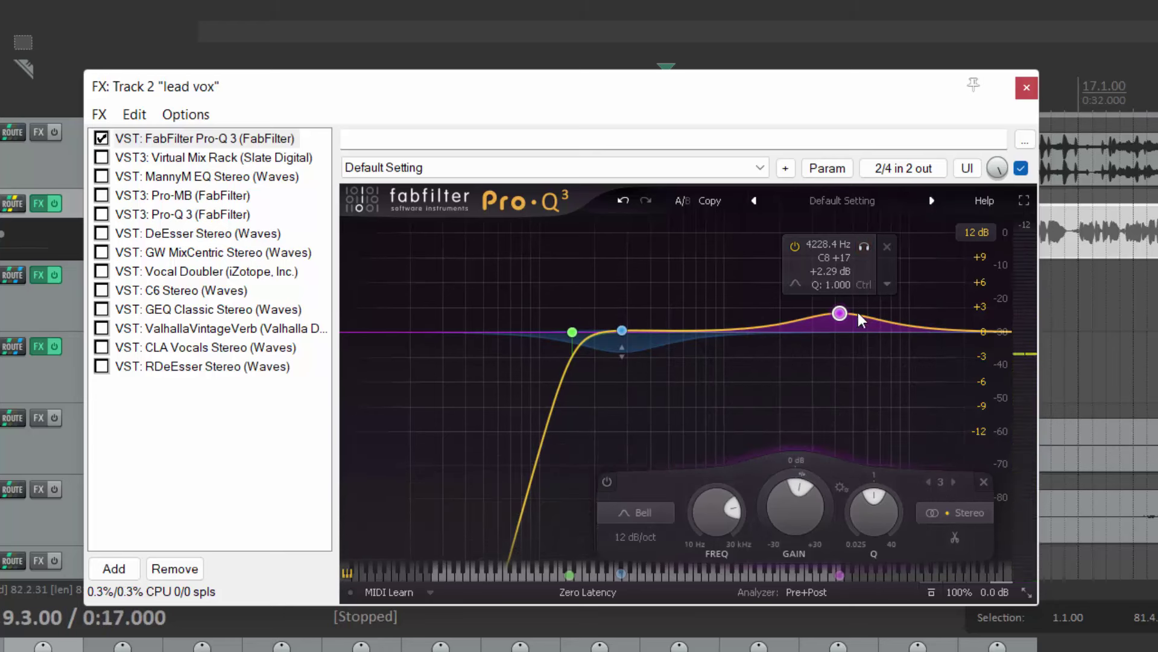
# Move the new band to about 4134 Hz and -0.22 dB, make it dynamic, deepen its range slightly and set Q to about 3.9
pyautogui.moveTo(842, 315); pyautogui.dragTo(841, 335)
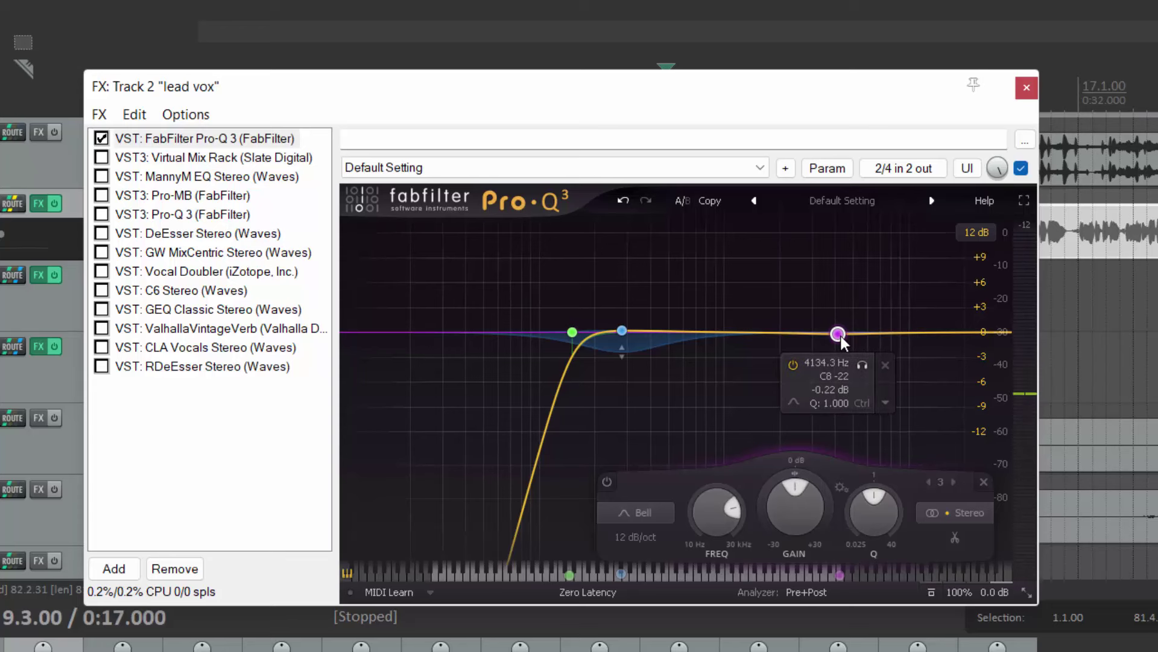
pyautogui.rightClick(841, 335)
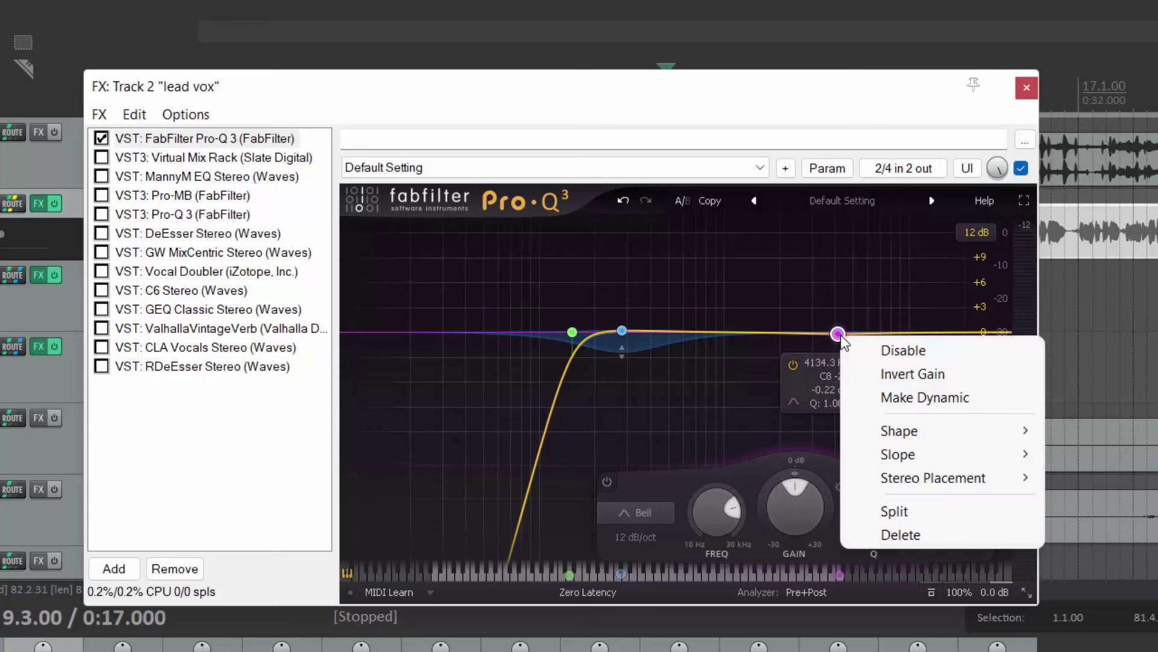
pyautogui.click(890, 398)
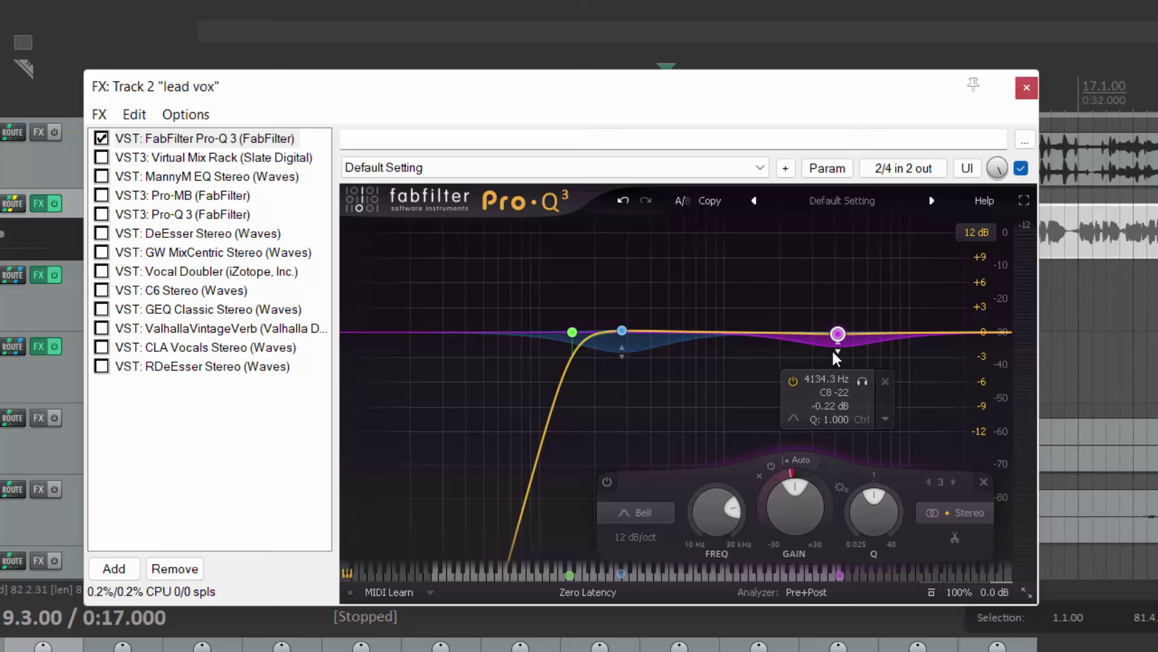
pyautogui.moveTo(838, 350); pyautogui.dragTo(839, 355)
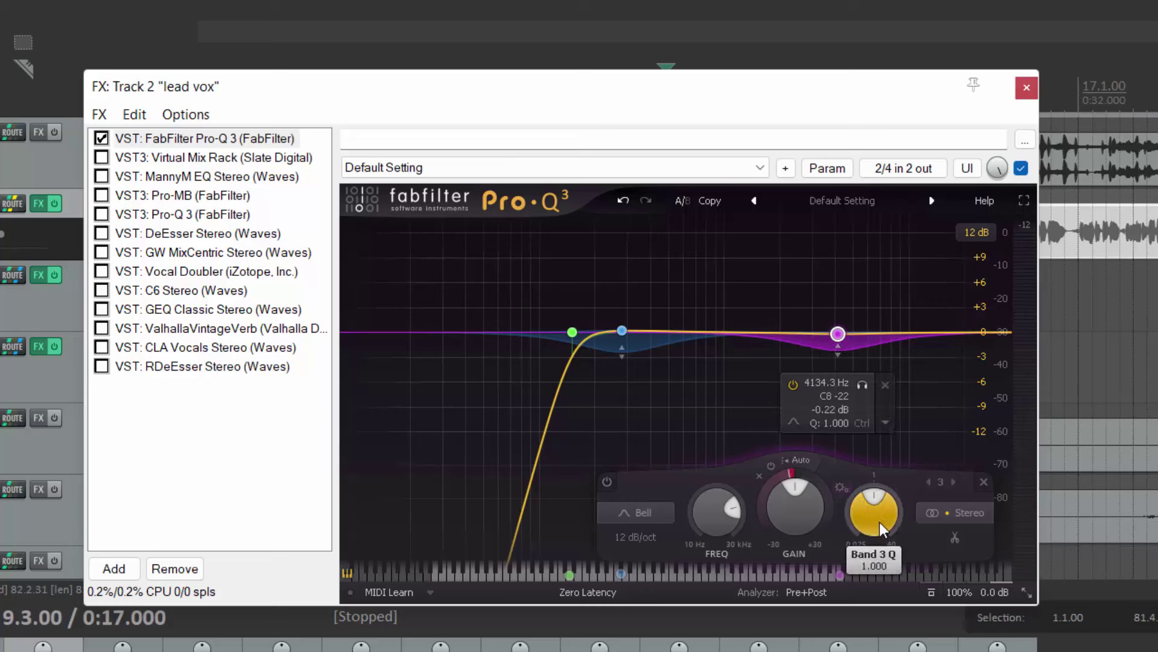
pyautogui.moveTo(879, 522); pyautogui.dragTo(874, 479)
# Audition the 4134 Hz dynamic band in solo during playback, and listen to the full equalized lead vox before stopping
pyautogui.moveTo(882, 329)
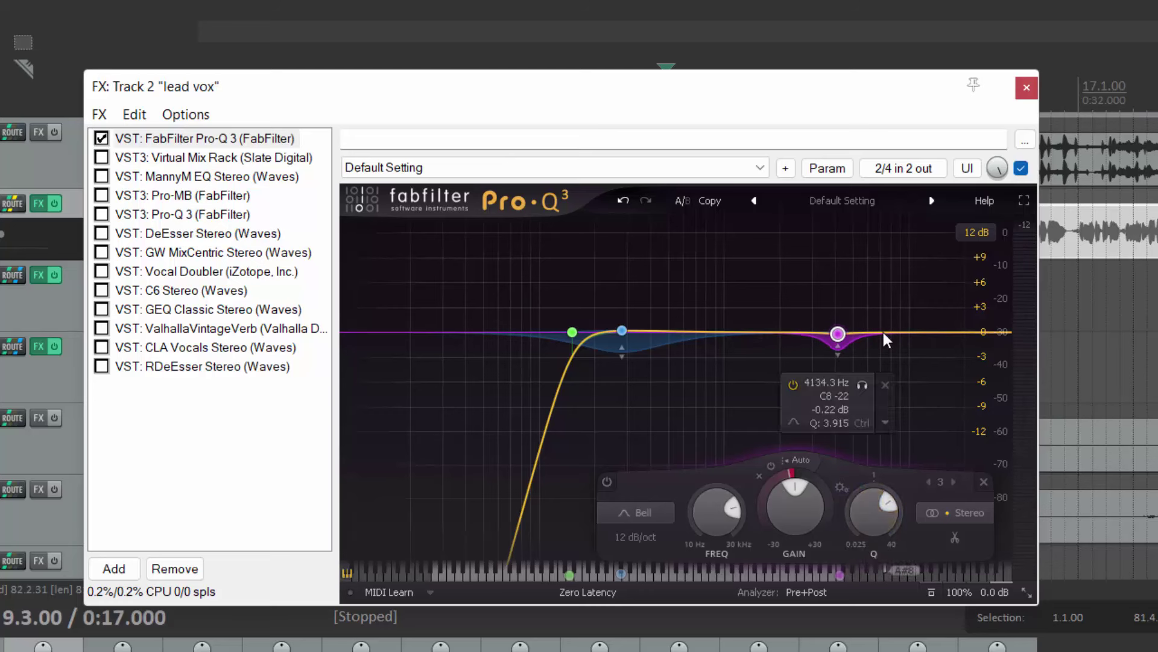
pyautogui.click(867, 378)
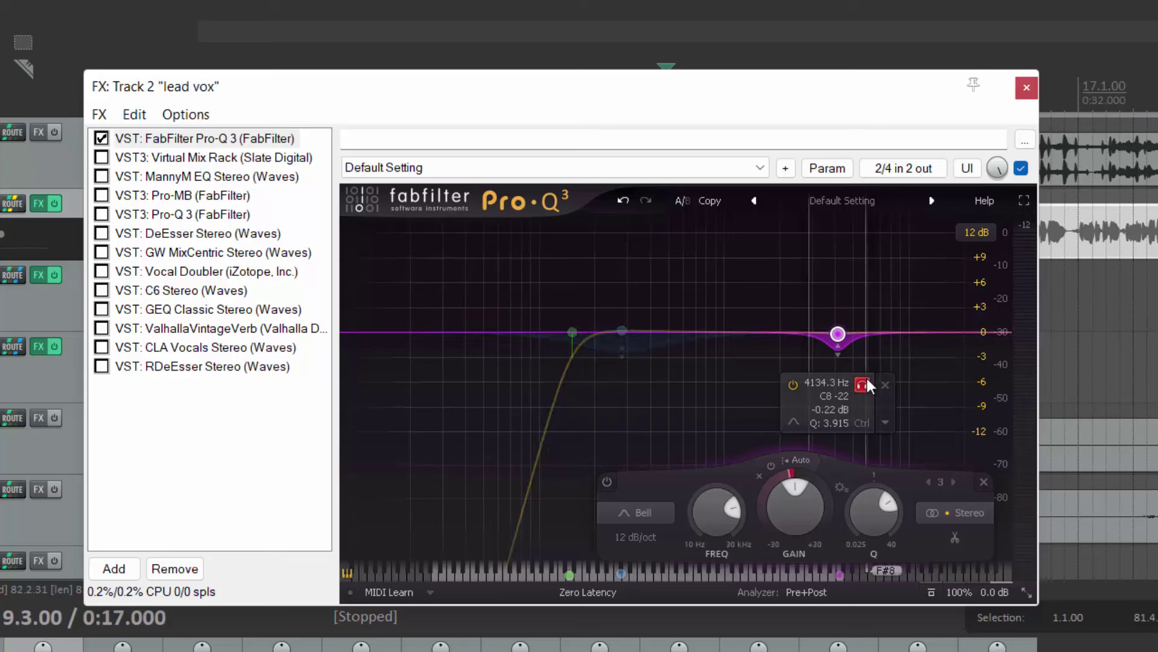
pyautogui.press('space')
pyautogui.click(862, 385)
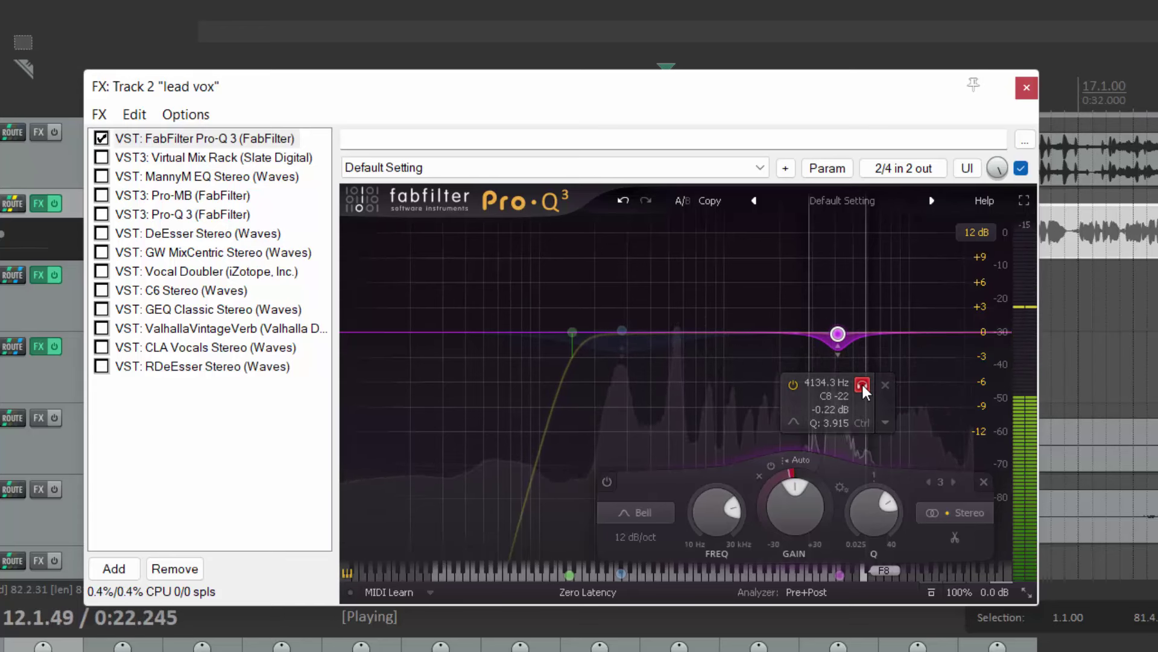
pyautogui.click(863, 386)
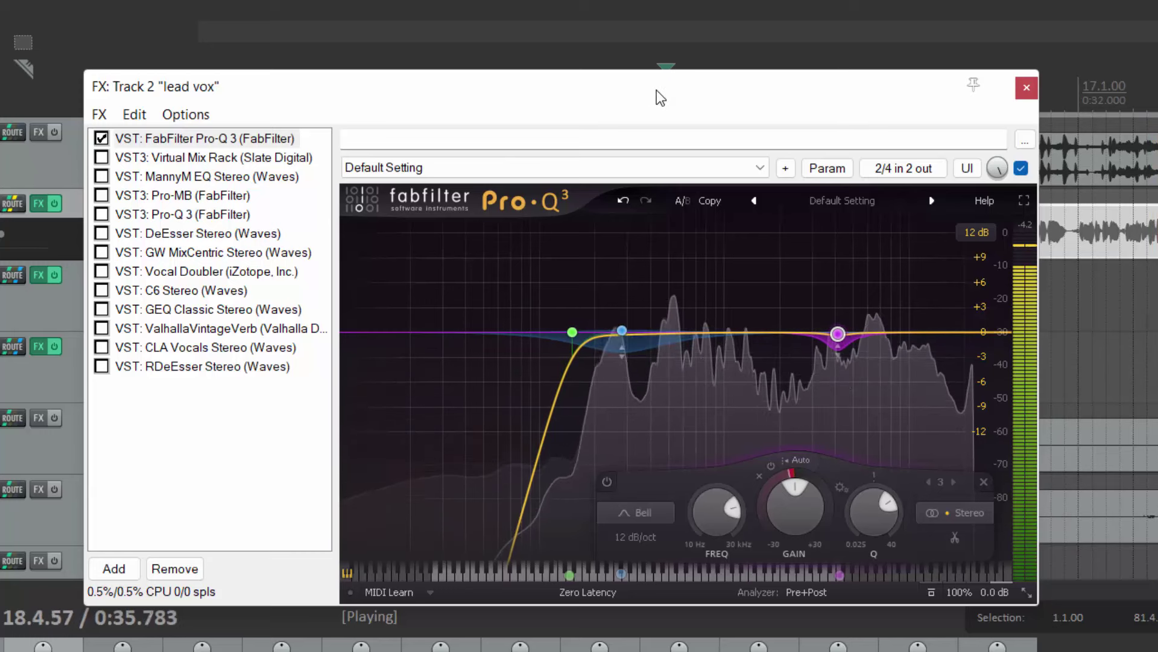
pyautogui.press('space')
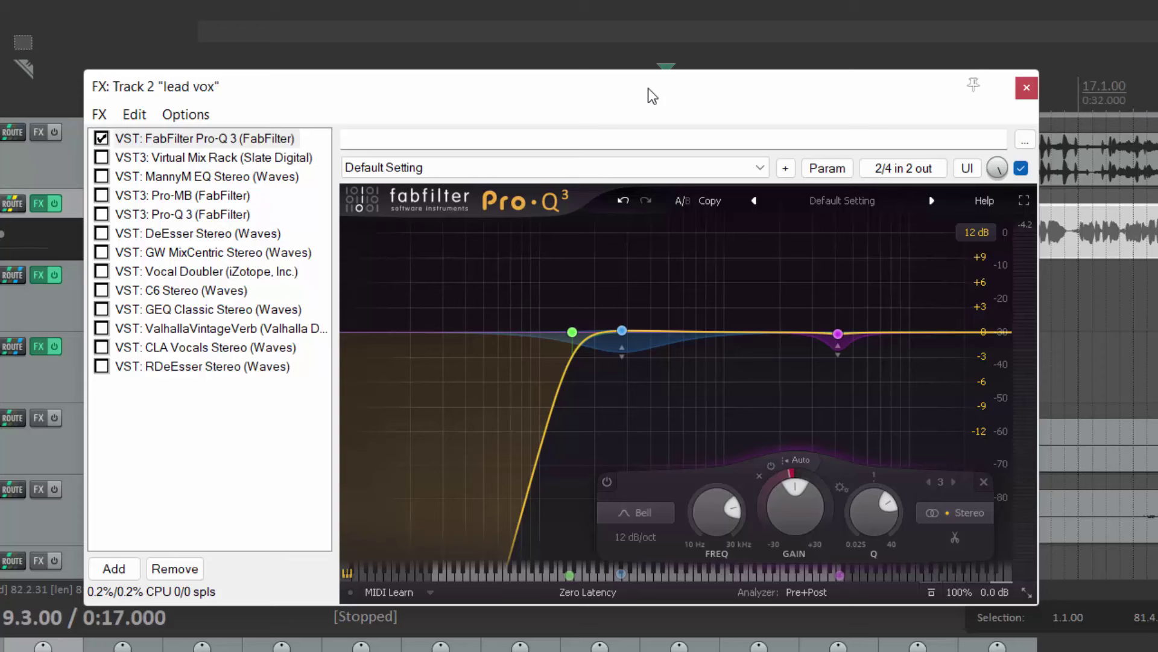
# Replay the lead vox from 9.3.00 to hear the complete Pro-Q 3 equalization, and stop playback
pyautogui.moveTo(912, 401)
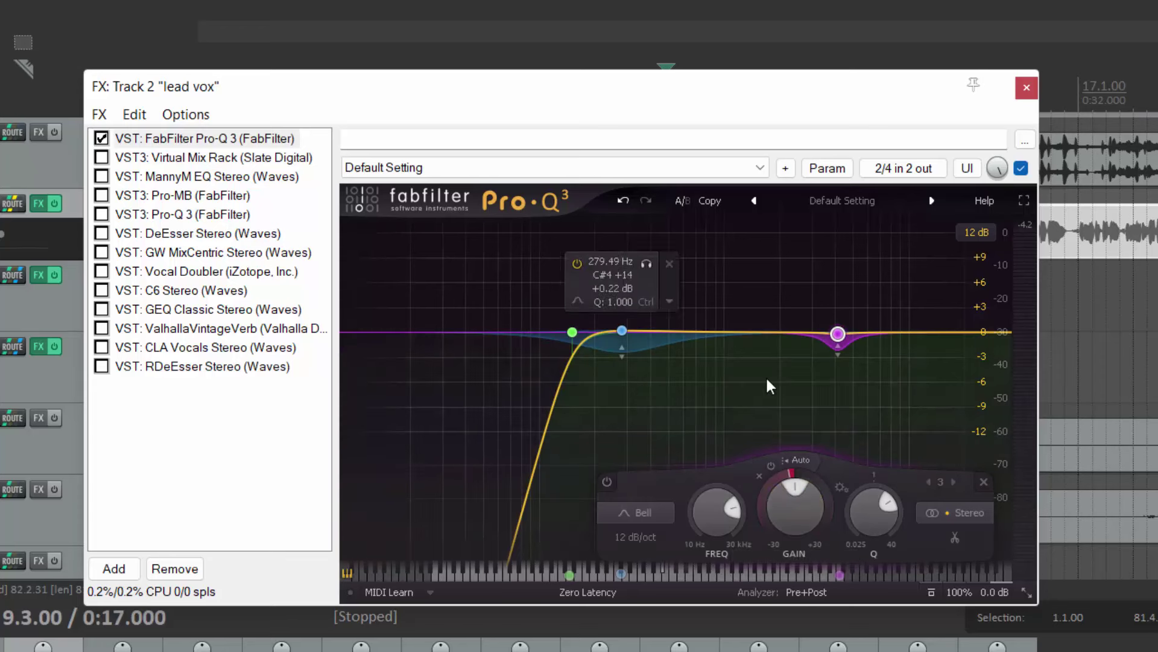
pyautogui.press('space')
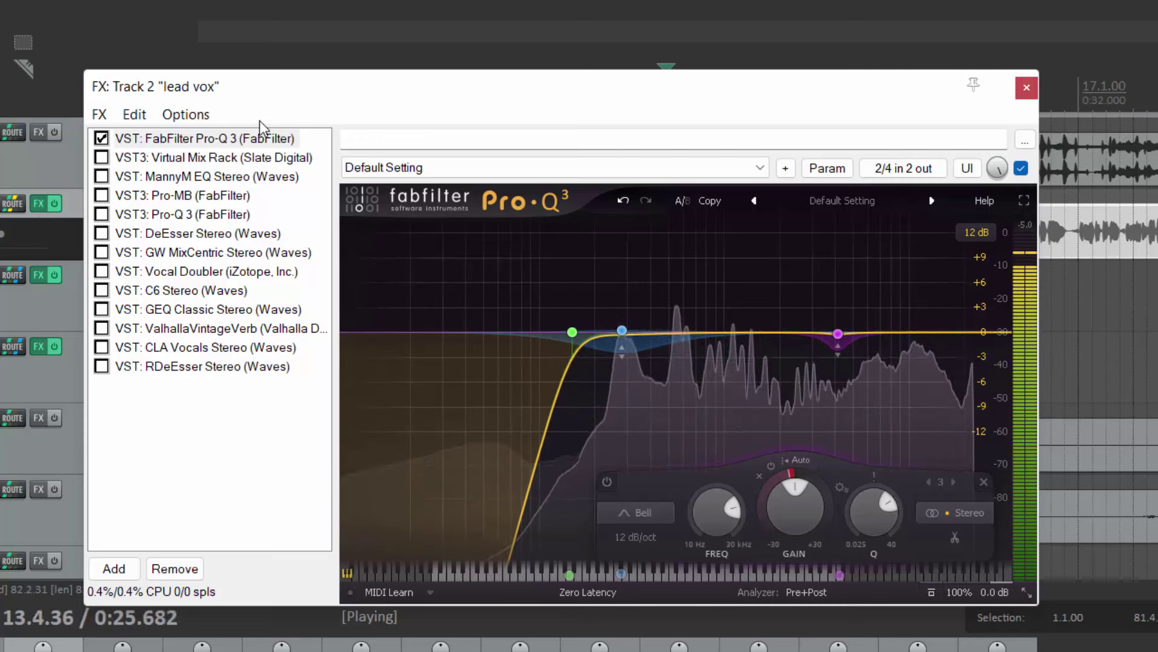
pyautogui.press('space')
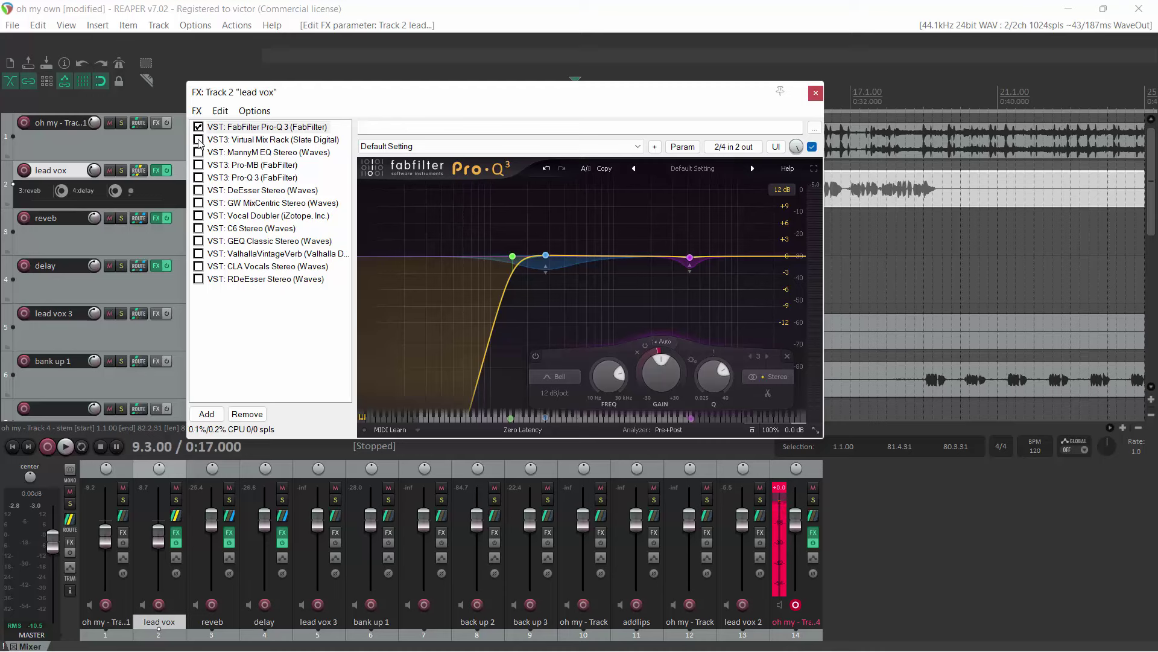
# Enable Slate Digital's Virtual Mix Rack in the lead vox effects chain, show its modules and reposition the effects window
pyautogui.click(198, 140)
pyautogui.click(248, 141)
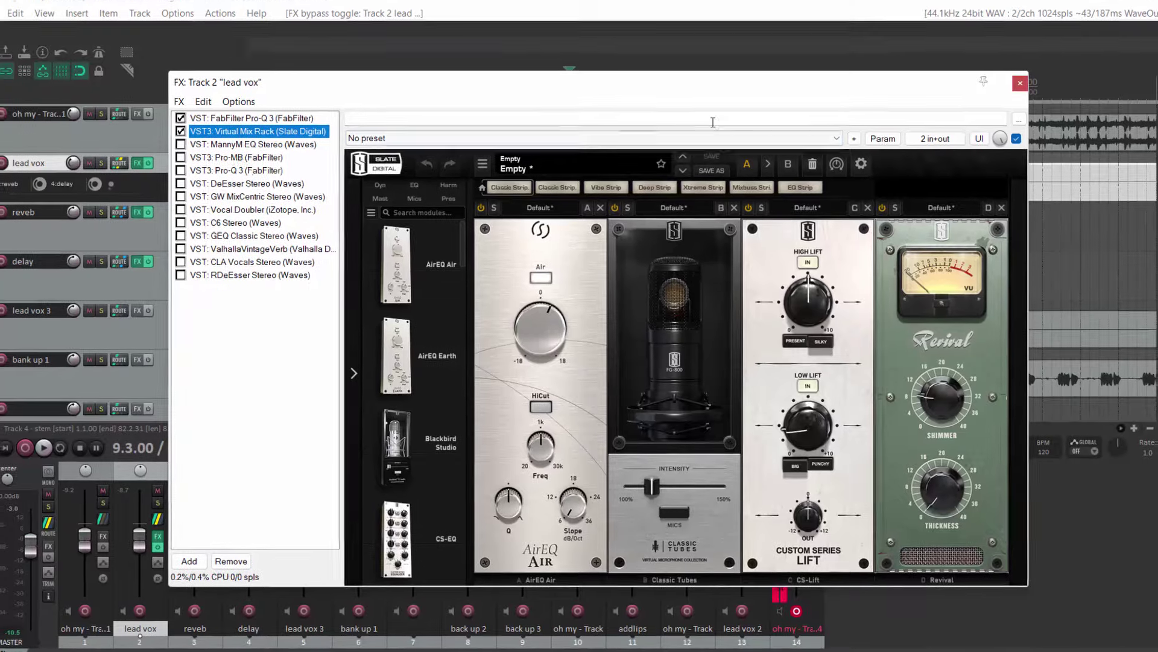
pyautogui.moveTo(706, 72); pyautogui.dragTo(633, 44)
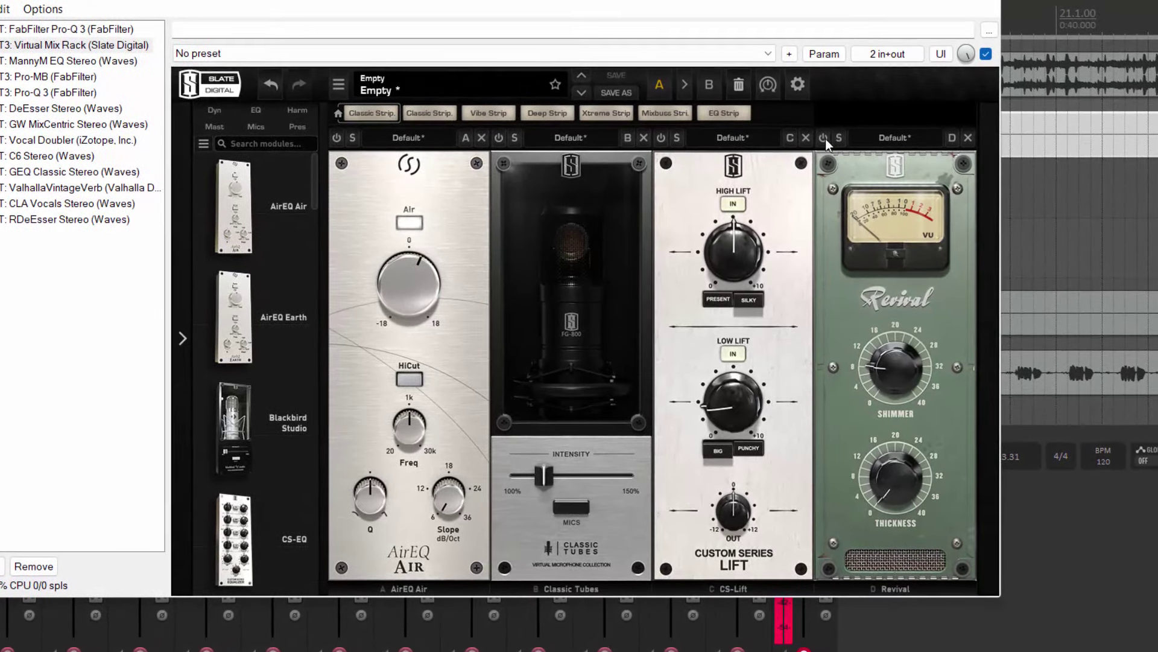
# Switch on the Revival module in slot D, look it up in the module browser with "rev" and clear the search
pyautogui.click(824, 137)
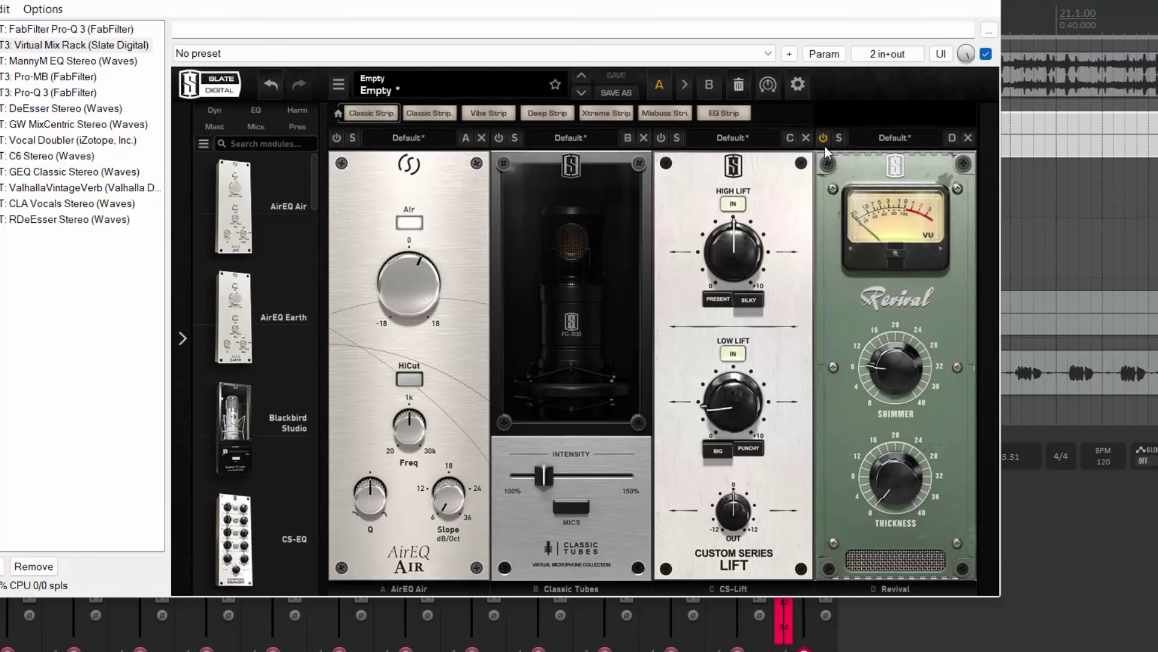
pyautogui.moveTo(316, 193); pyautogui.dragTo(310, 222)
pyautogui.click(232, 143)
pyautogui.write('re')
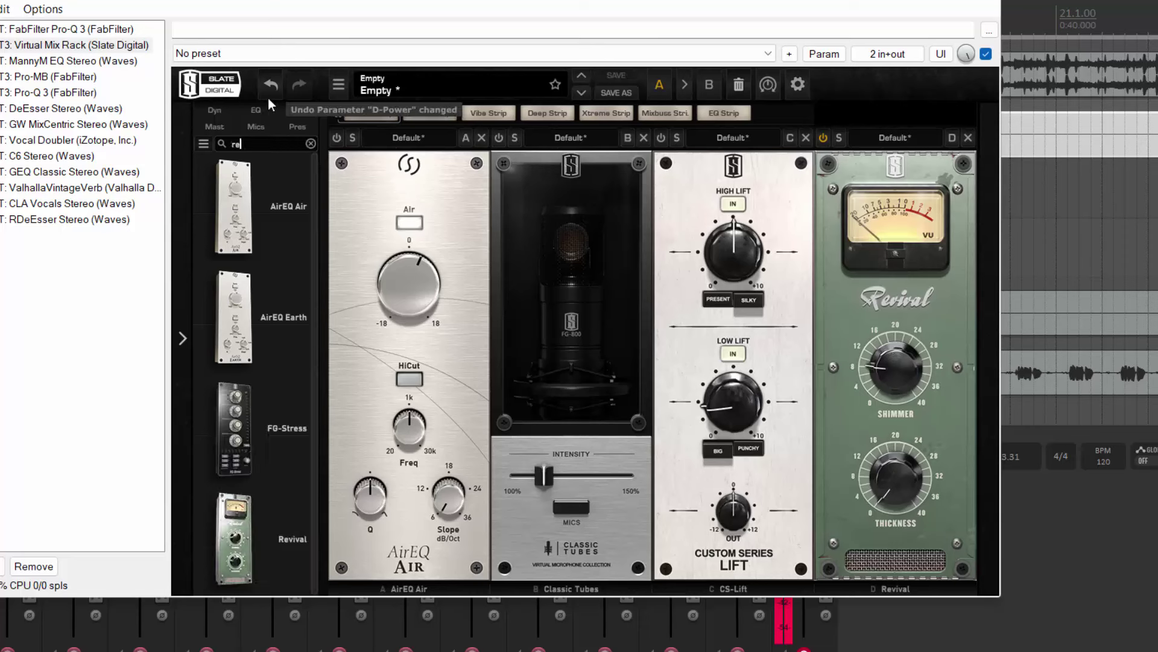
pyautogui.write('v')
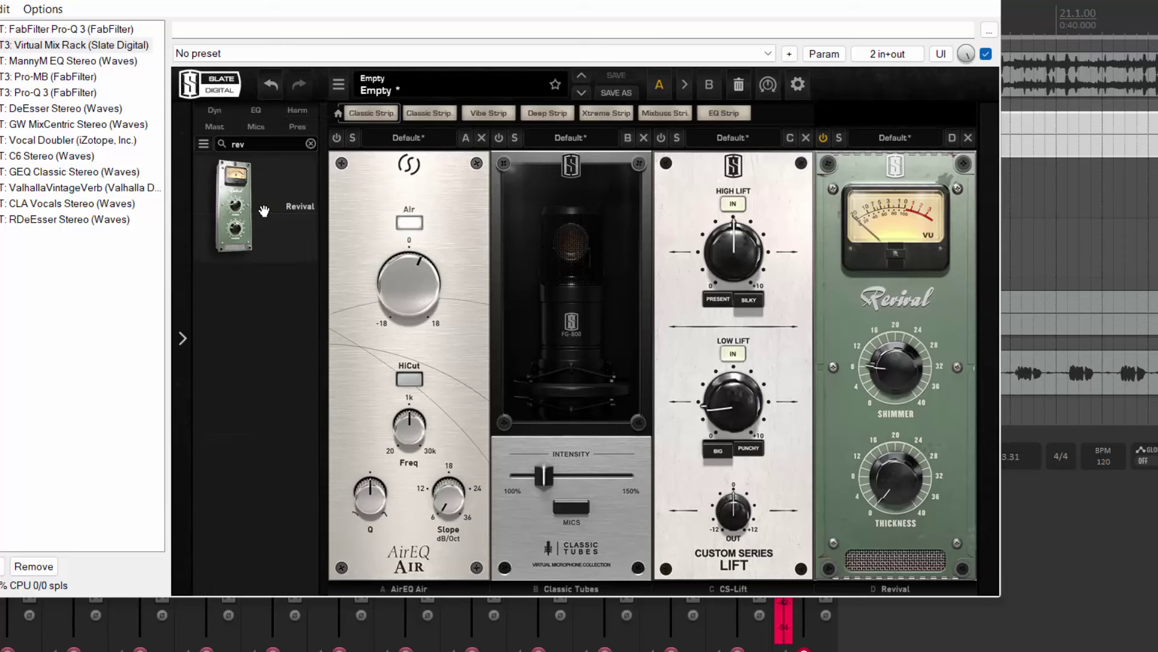
pyautogui.doubleClick(238, 144)
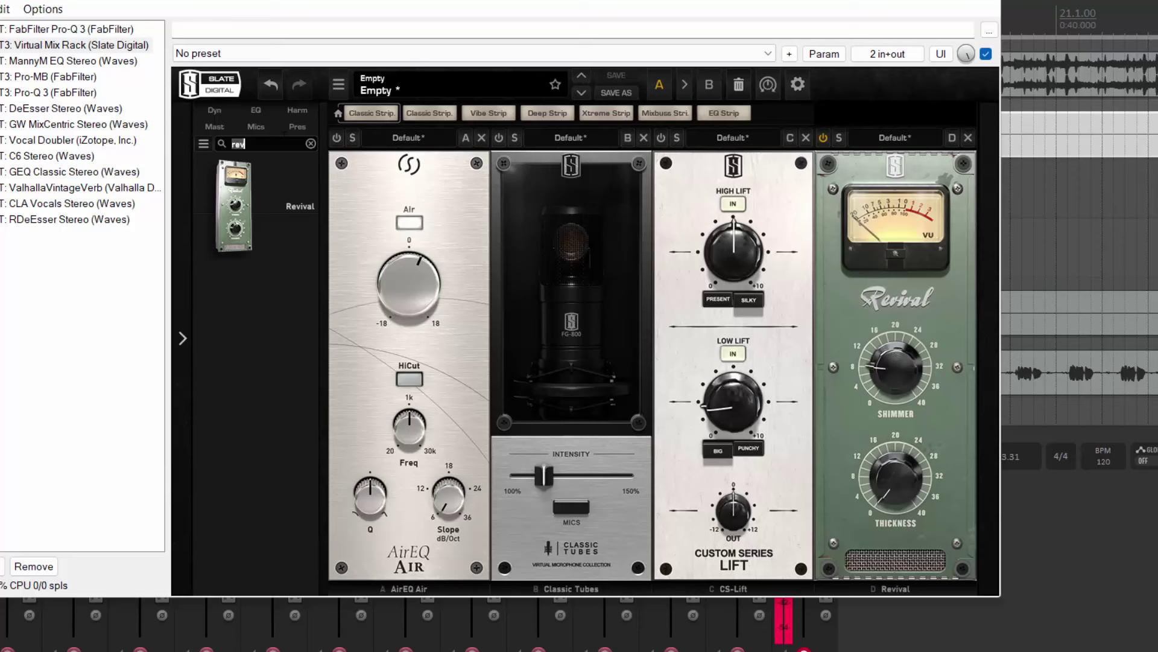
pyautogui.press('BackSpace')
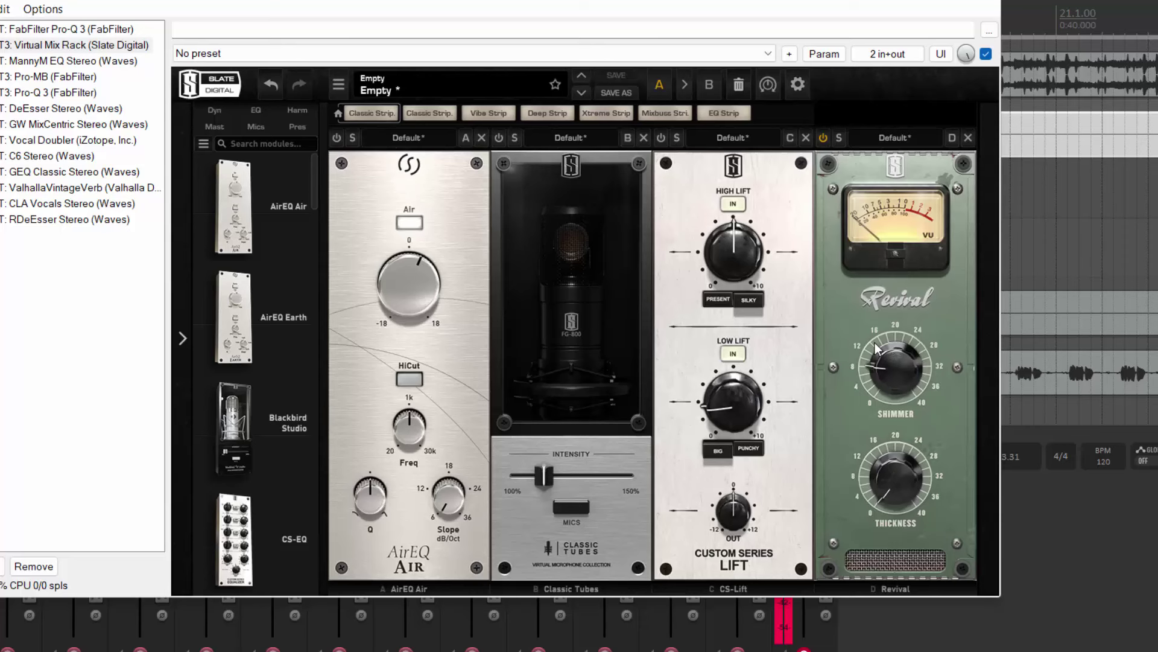
# Raise Revival's Shimmer slightly and switch the module off during playback to compare the sound
pyautogui.click(876, 371)
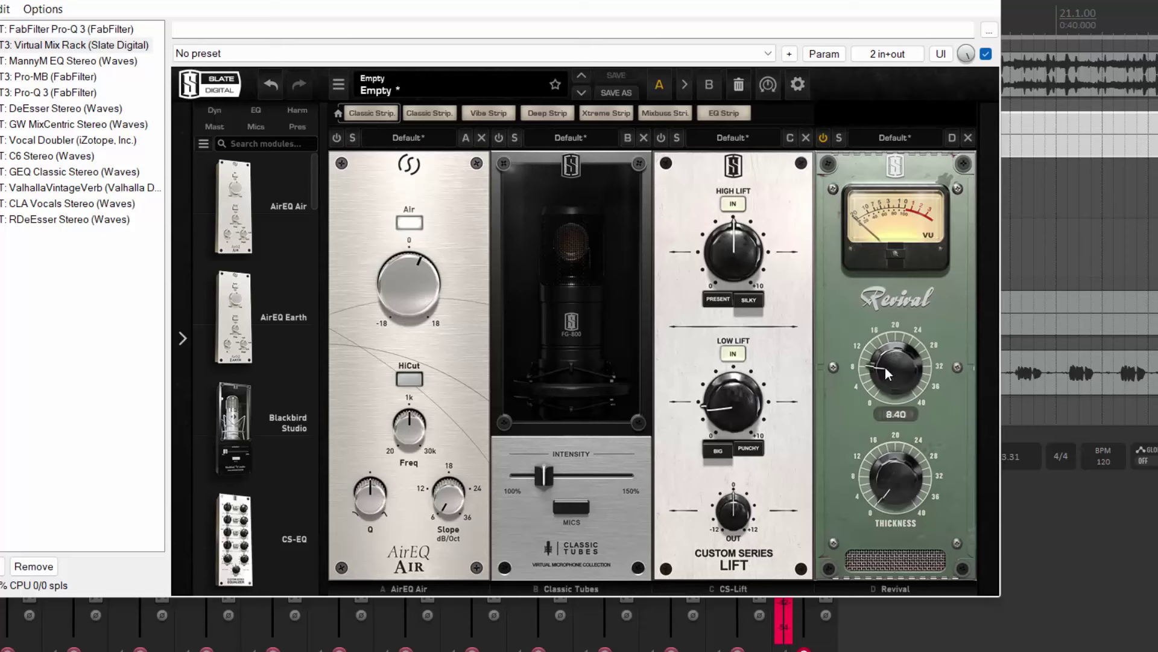
pyautogui.scroll(-1, 888, 364)
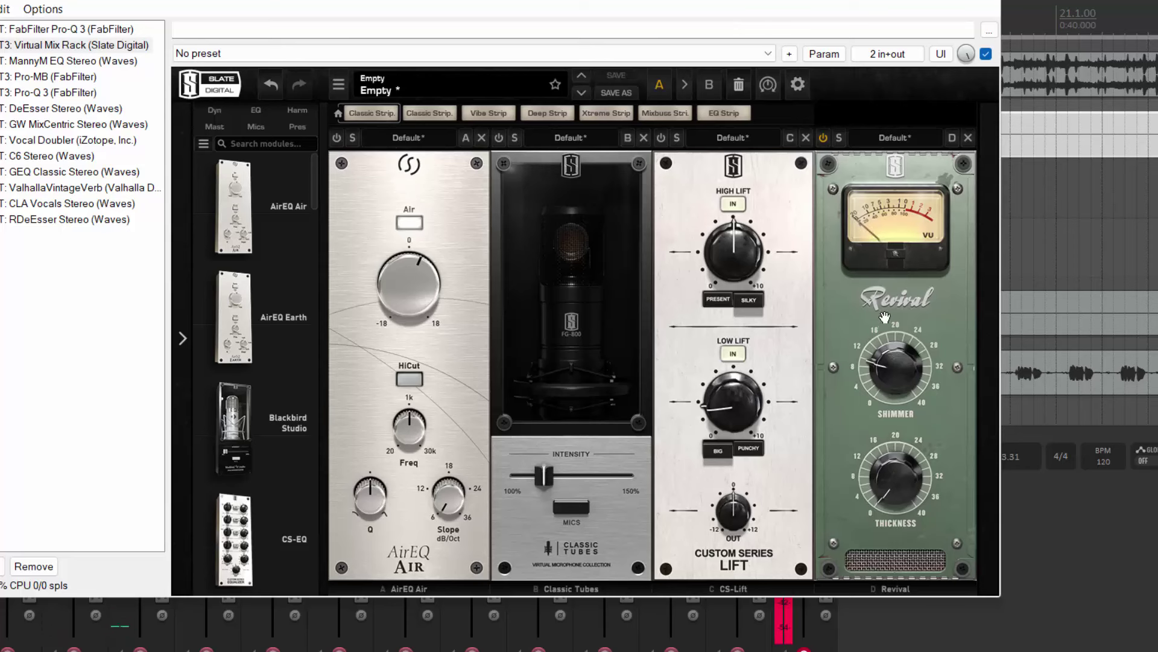
pyautogui.click(823, 138)
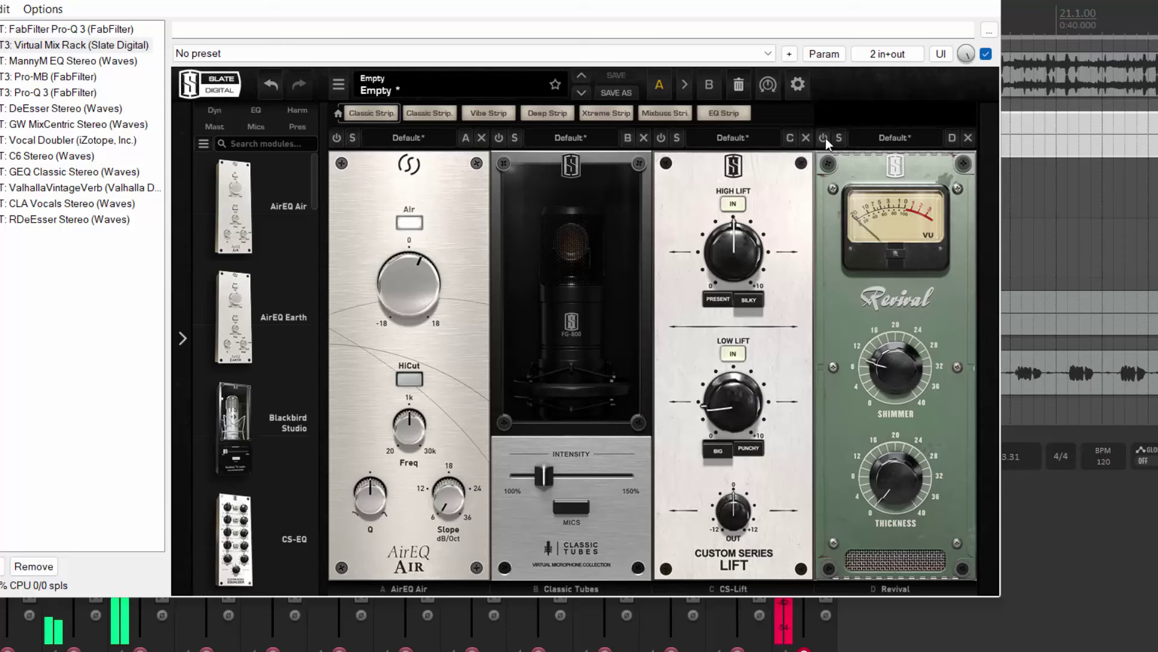
# Switch Revival back on and enable the CS-Lift module in slot C while auditioning the vocal
pyautogui.click(824, 138)
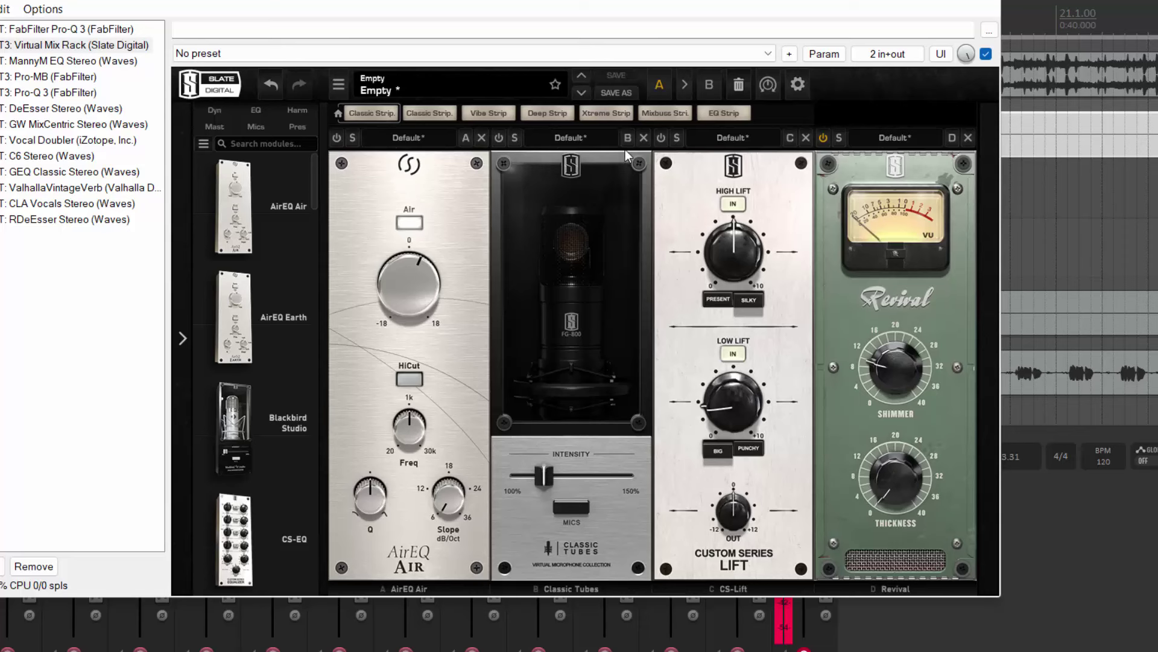
pyautogui.click(660, 135)
pyautogui.moveTo(718, 409)
pyautogui.press('space')
# Switch on Classic Tubes in slot B and AirEQ Air in slot A, viewing the Classic Tubes microphone models in between
pyautogui.click(499, 138)
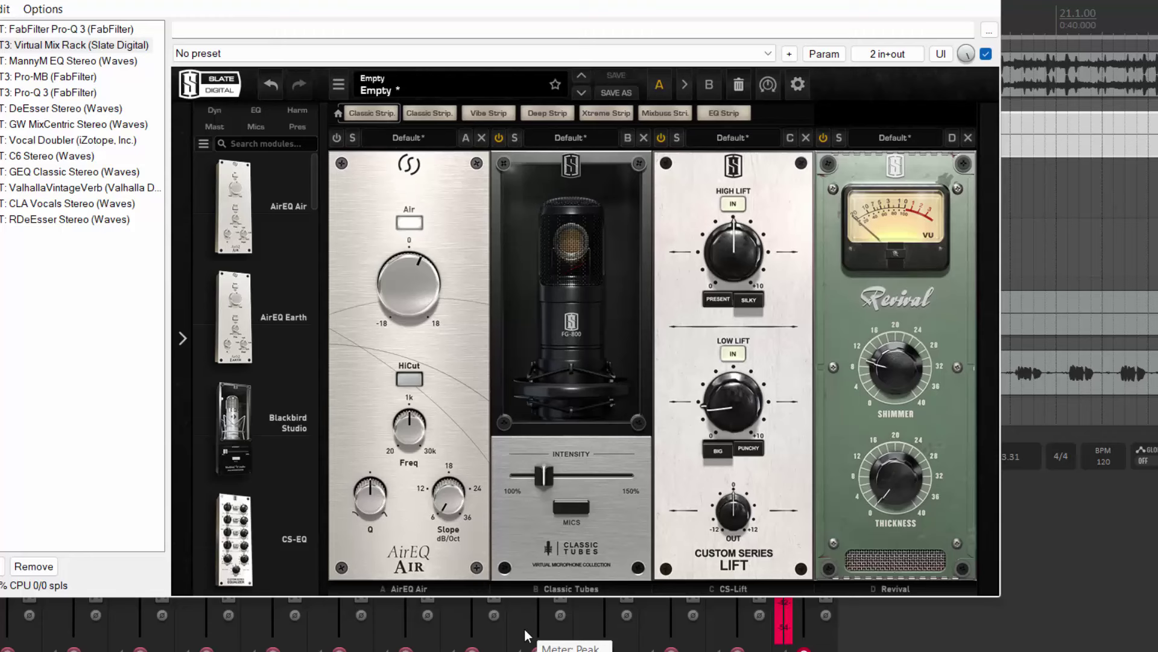
pyautogui.click(572, 508)
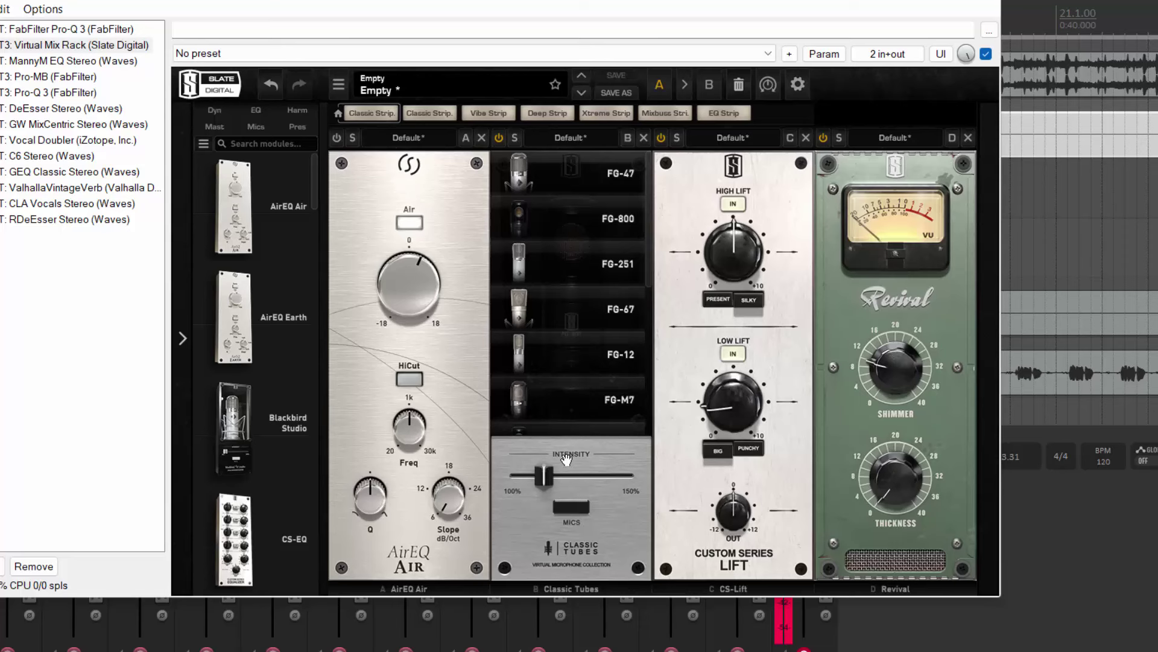
pyautogui.moveTo(546, 479)
pyautogui.mouseDown()
pyautogui.moveTo(512, 490)
pyautogui.moveTo(541, 483)
pyautogui.mouseUp()
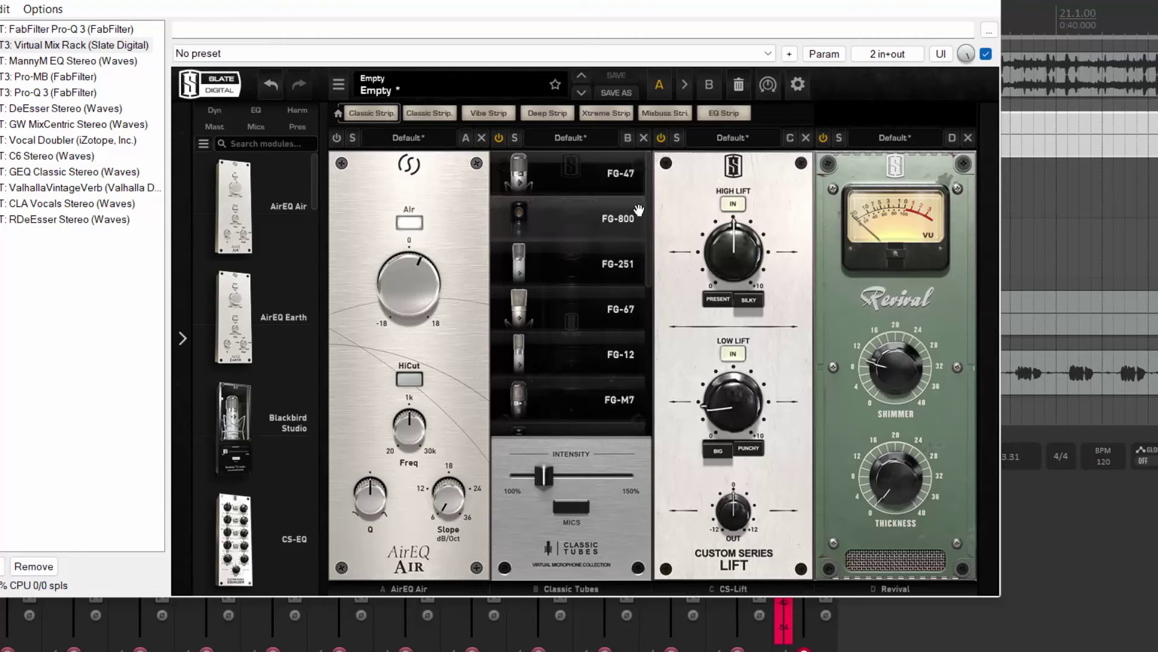
pyautogui.moveTo(650, 204); pyautogui.dragTo(627, 158)
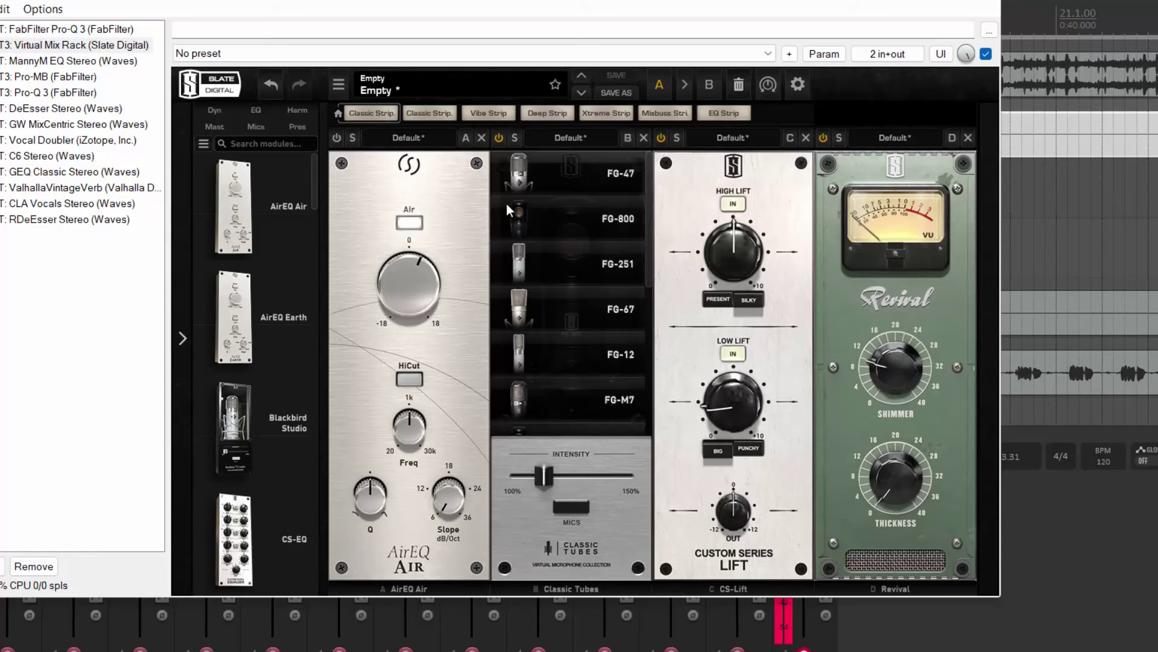
pyautogui.click(577, 508)
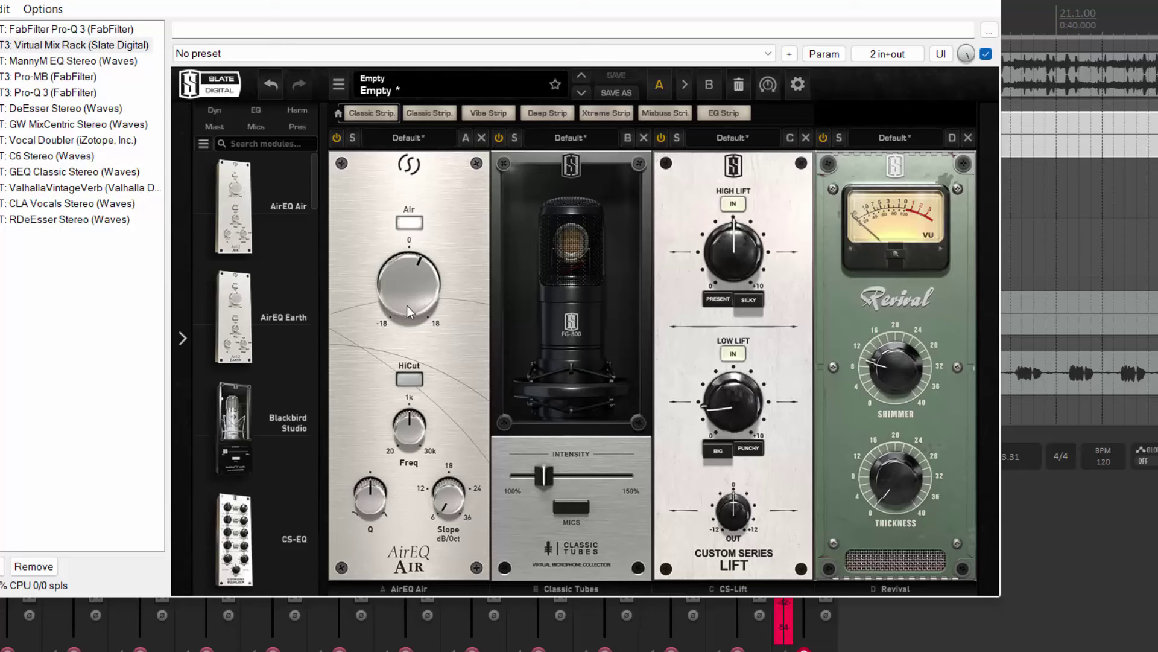
pyautogui.moveTo(411, 280)
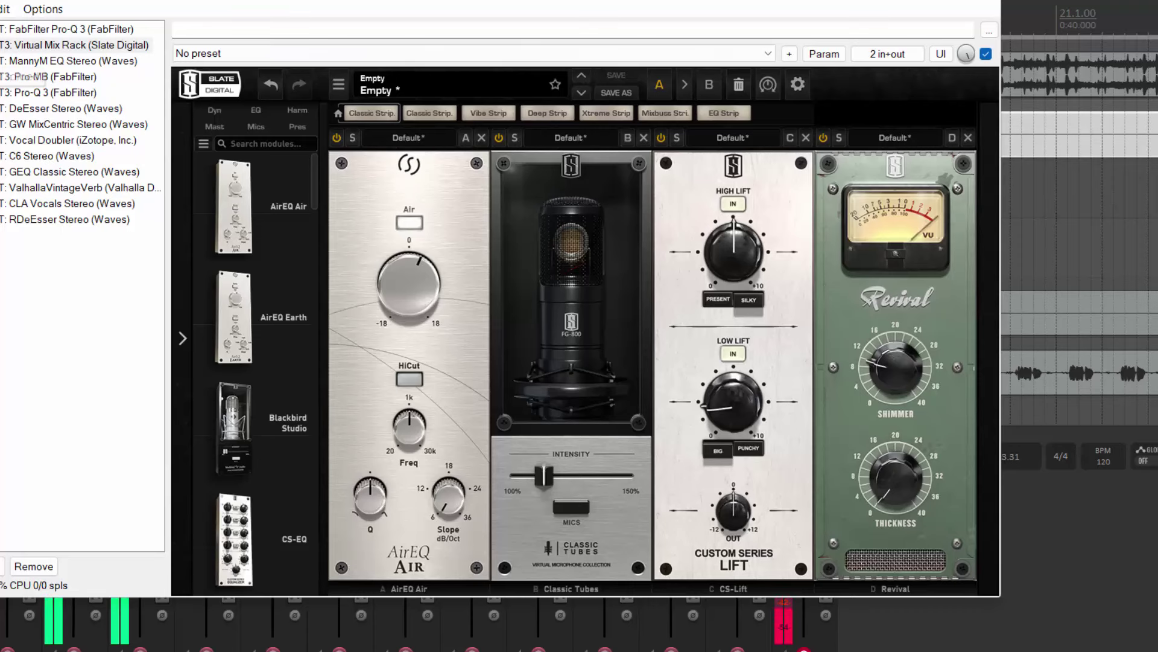
# Show MannyM EQ Stereo in the lead vox effects chain, stop playback and enable the plug-in
pyautogui.click(14, 61)
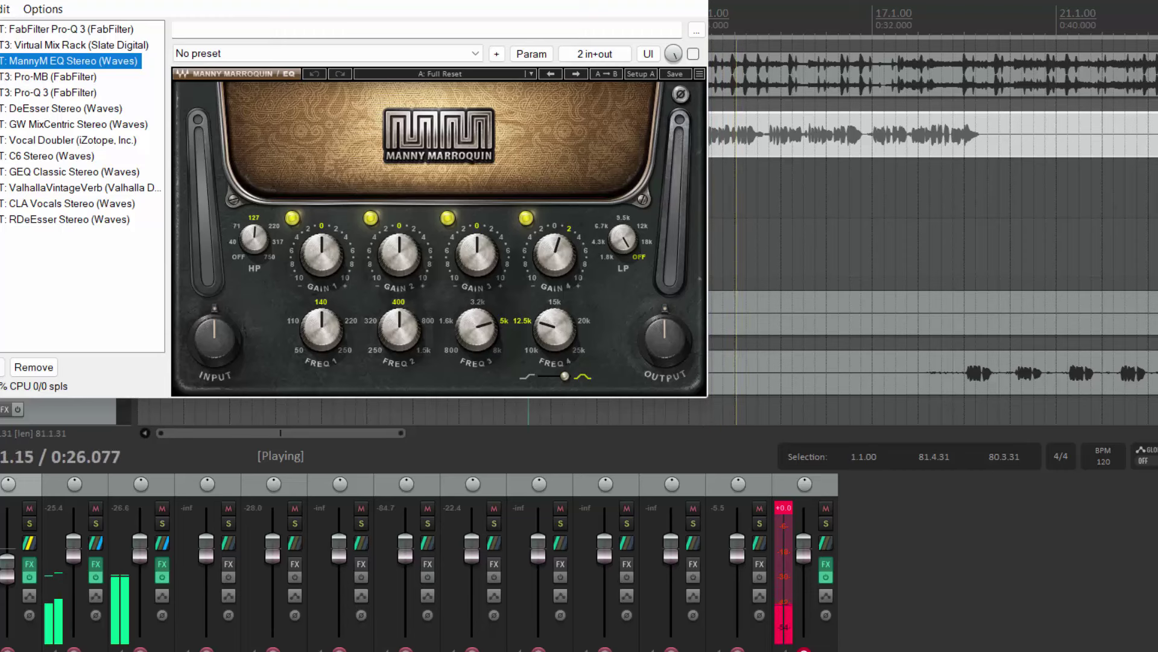
pyautogui.press('space')
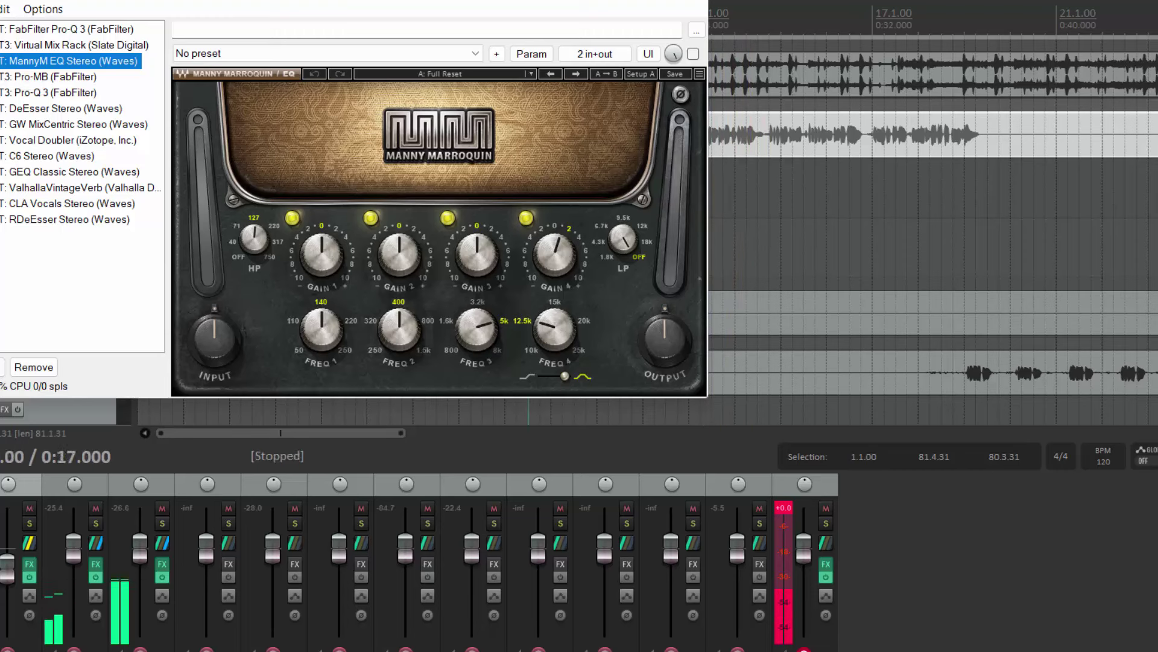
pyautogui.click(693, 54)
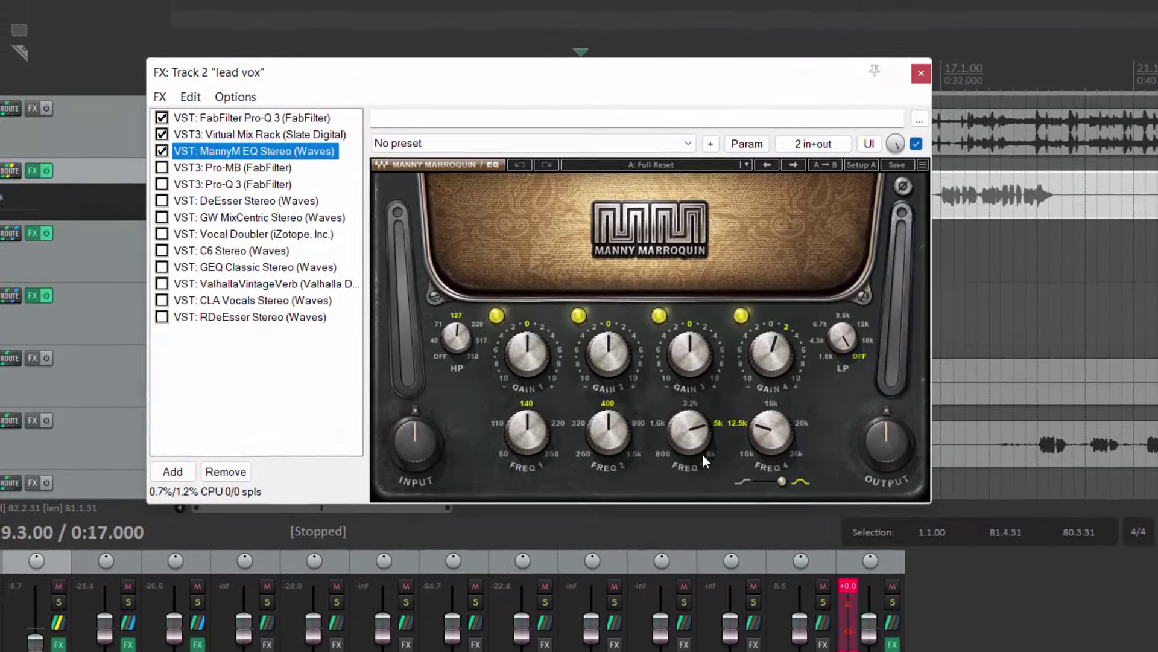
# Point out MannyM EQ's gain 4 setting, play the lead vox through the EQ and stop playback
pyautogui.moveTo(699, 435)
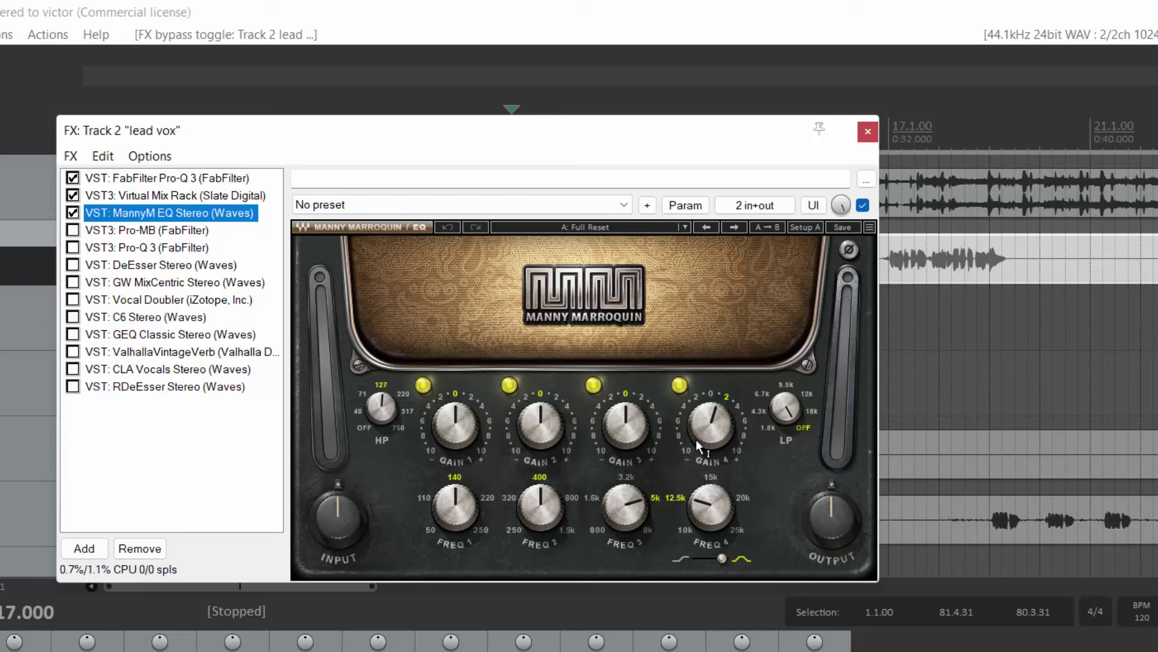
pyautogui.moveTo(709, 416)
pyautogui.press('space')
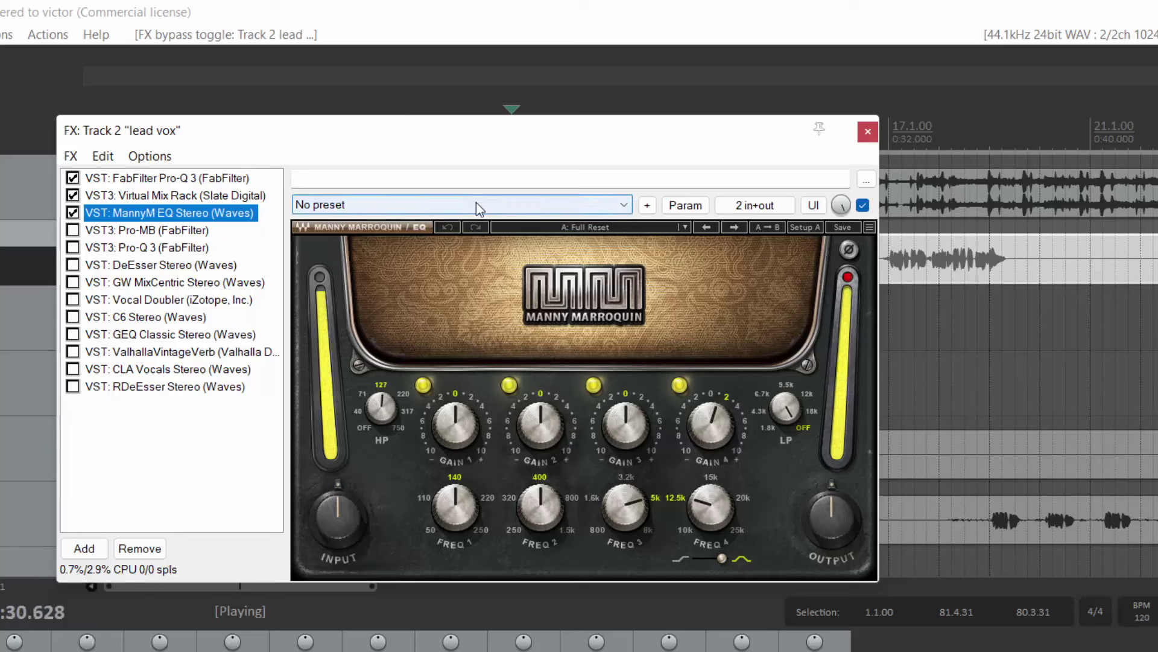
pyautogui.press('space')
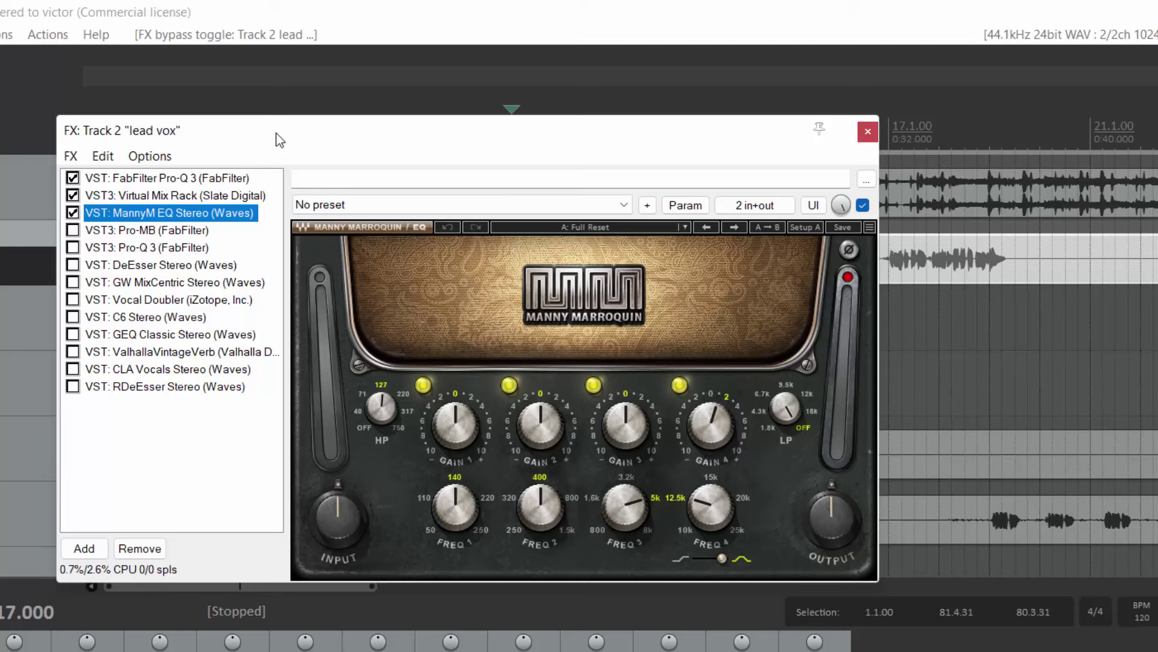
# Enable and show Pro-MB, reposition its window, and solo band 1 around 1.8 kHz to audition it
pyautogui.click(123, 233)
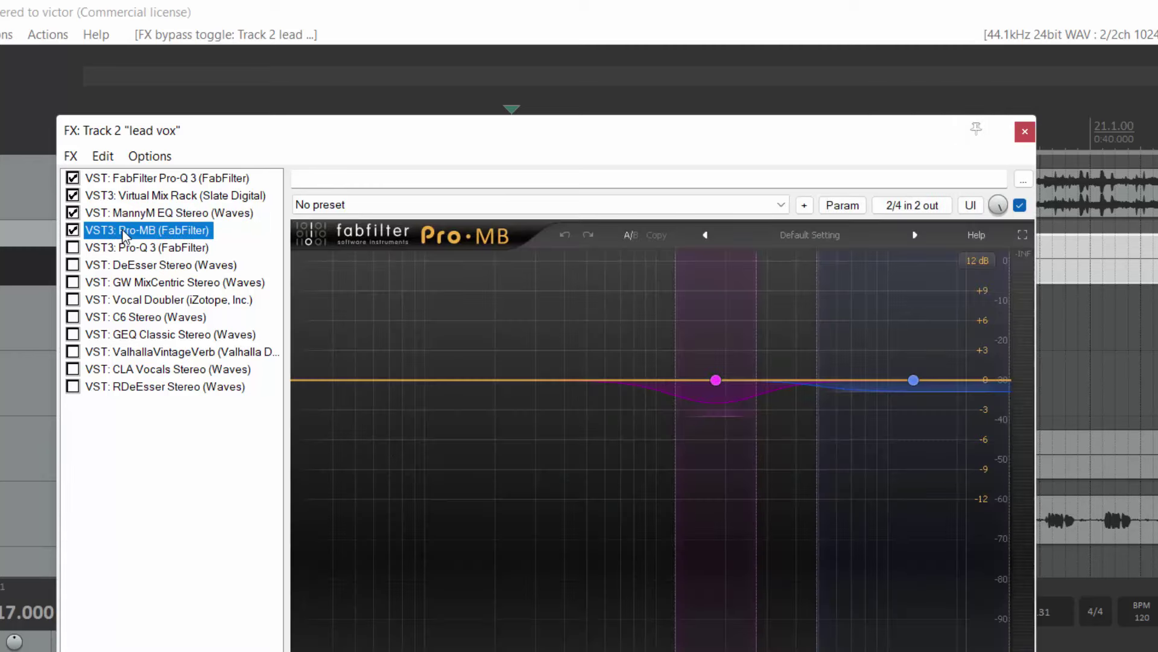
pyautogui.moveTo(514, 132); pyautogui.dragTo(472, 133)
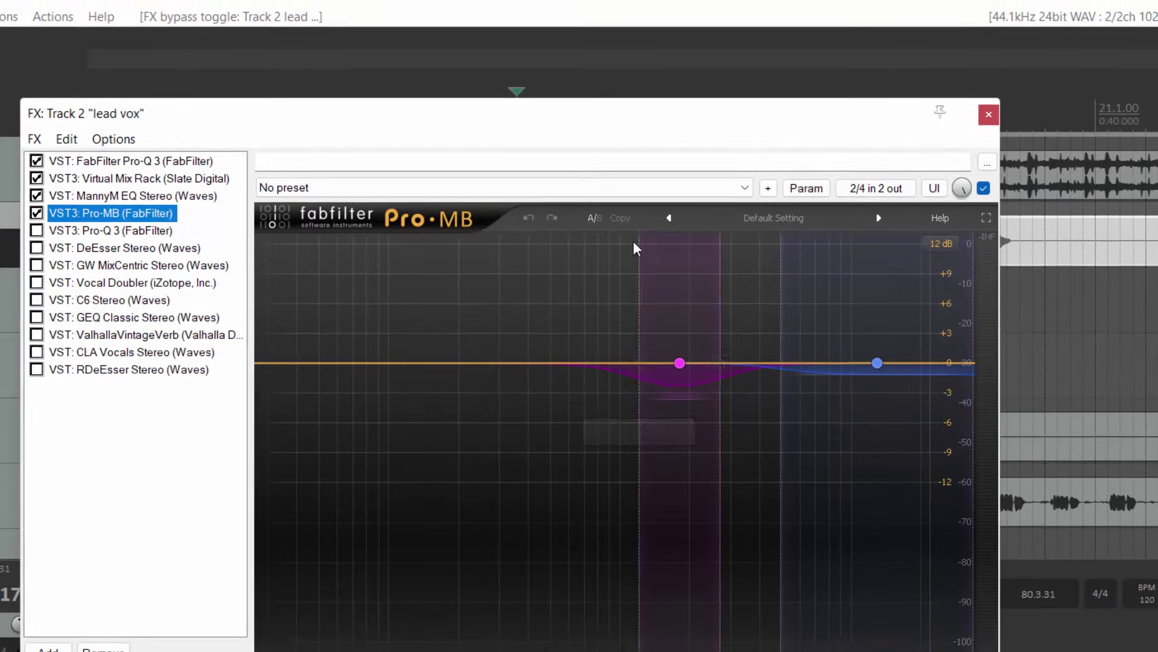
pyautogui.moveTo(723, 283)
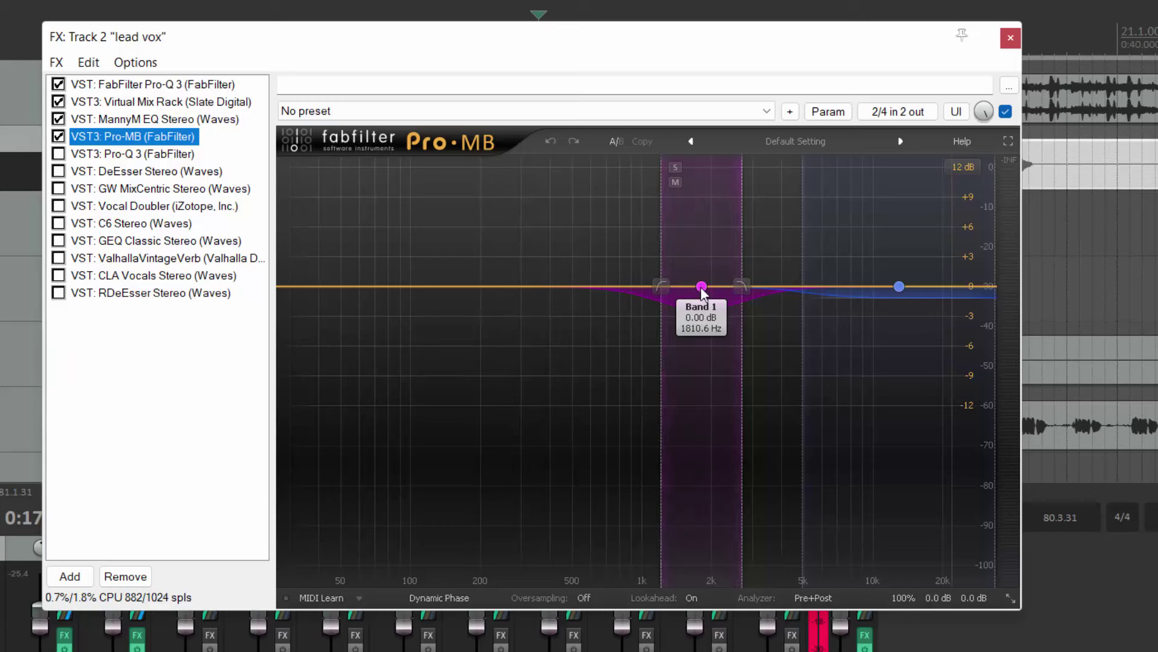
pyautogui.click(701, 289)
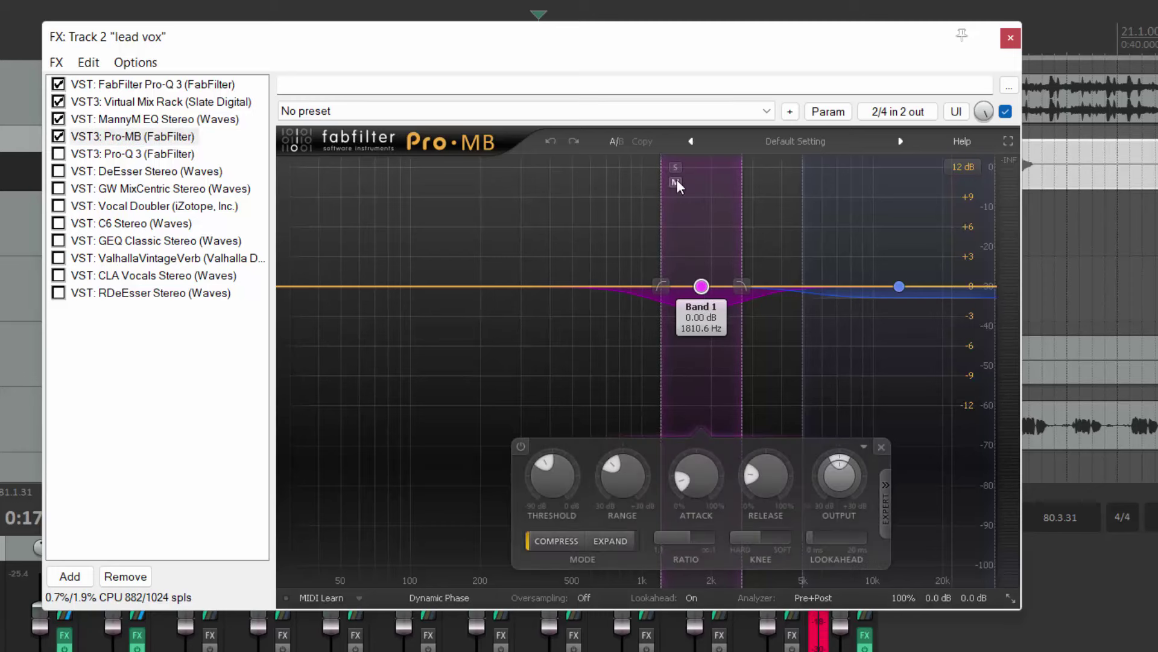
pyautogui.click(675, 169)
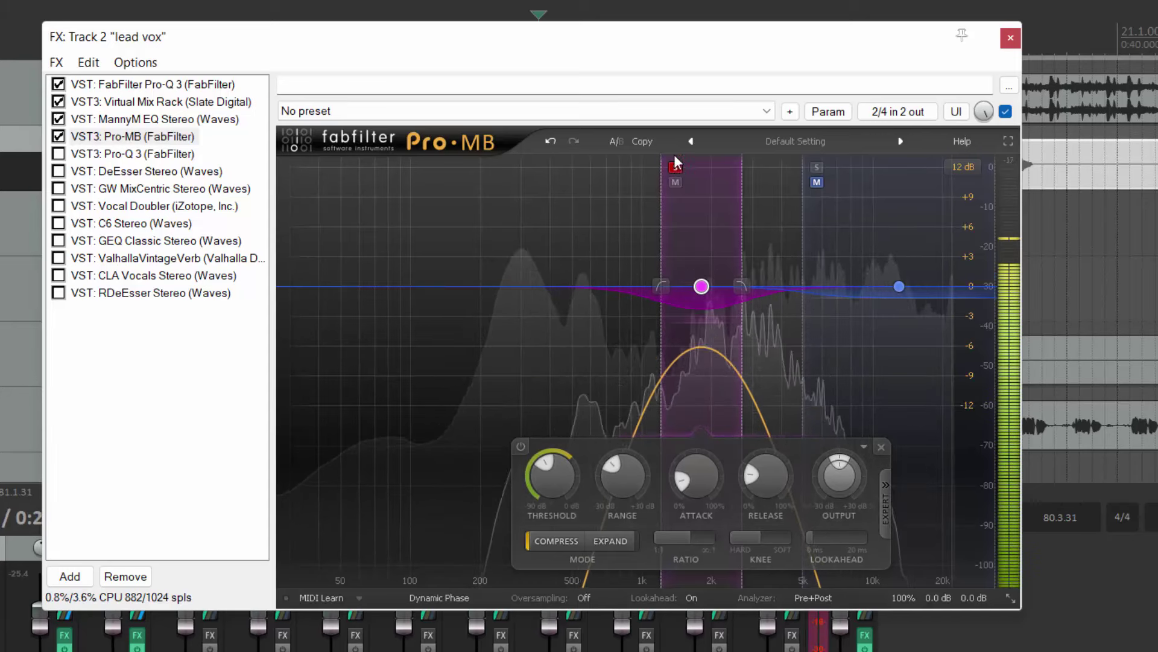
pyautogui.press('space')
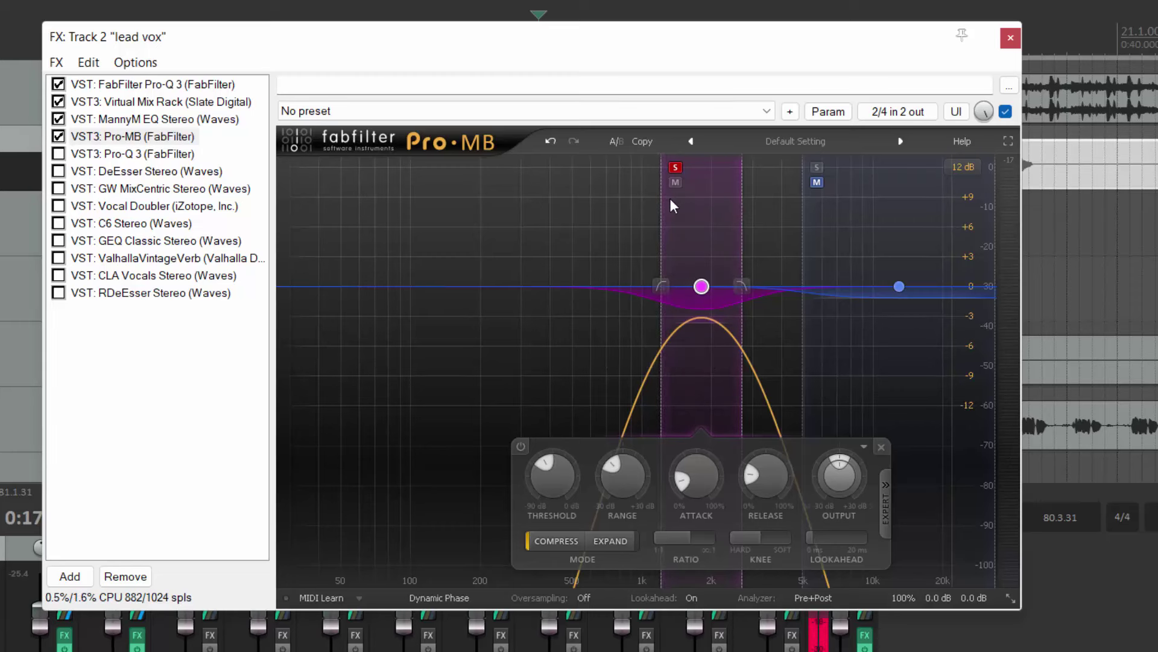
# Review the range, threshold, attack and release settings of Pro-MB's band 1
pyautogui.moveTo(700, 335)
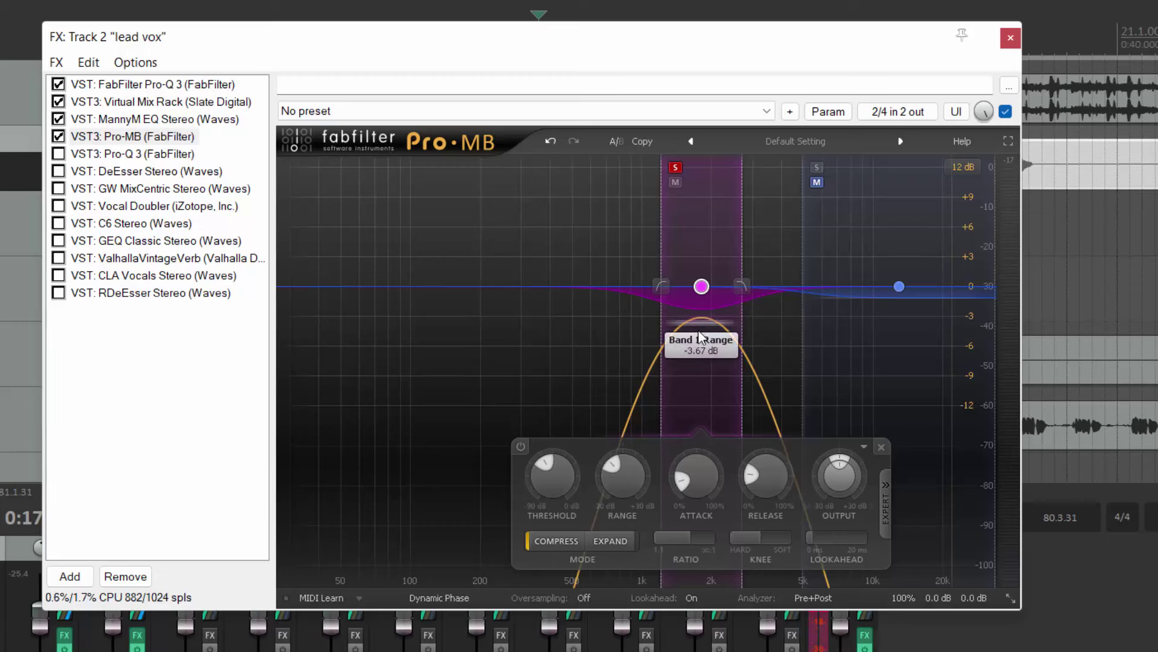
pyautogui.moveTo(548, 493)
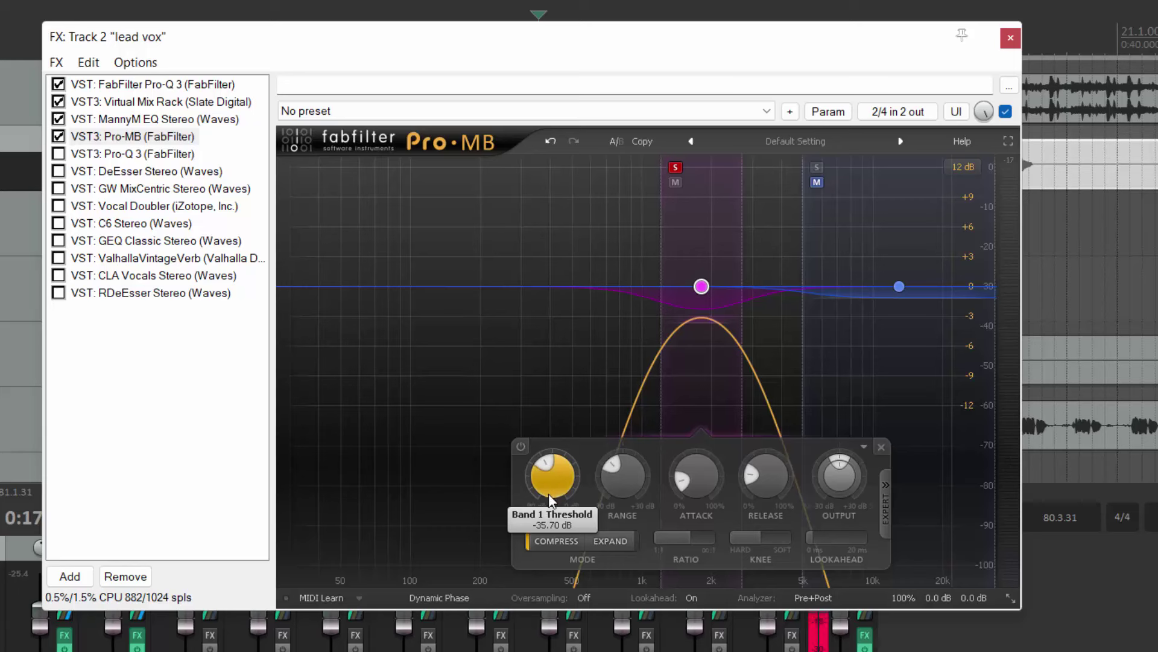
pyautogui.moveTo(630, 483)
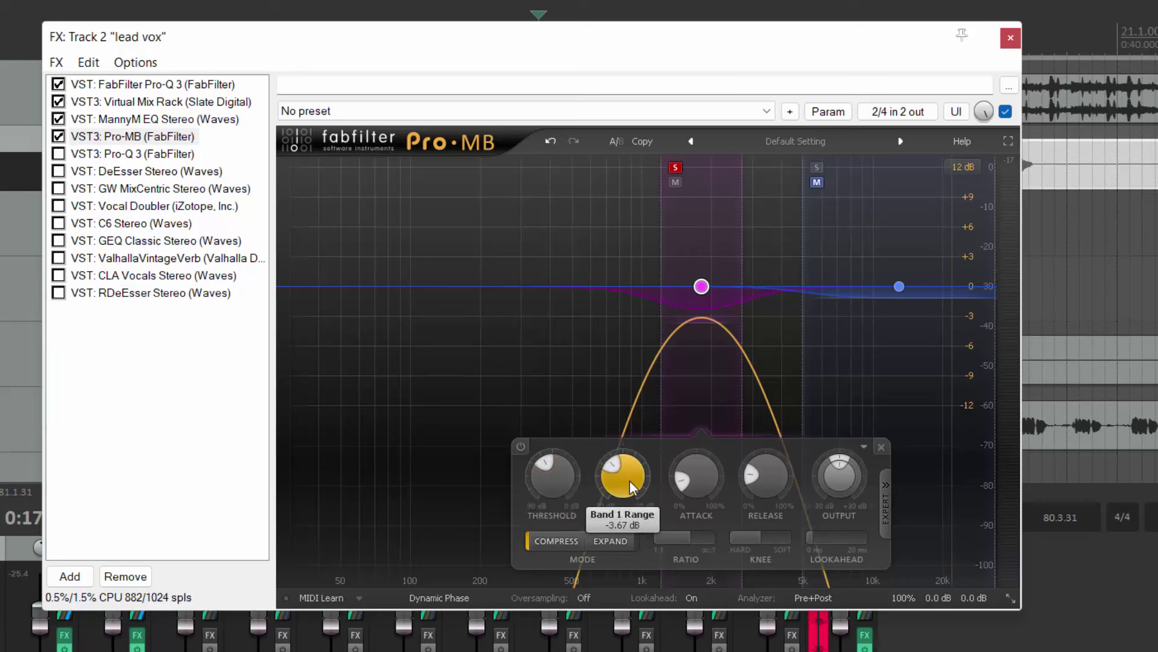
pyautogui.moveTo(702, 495)
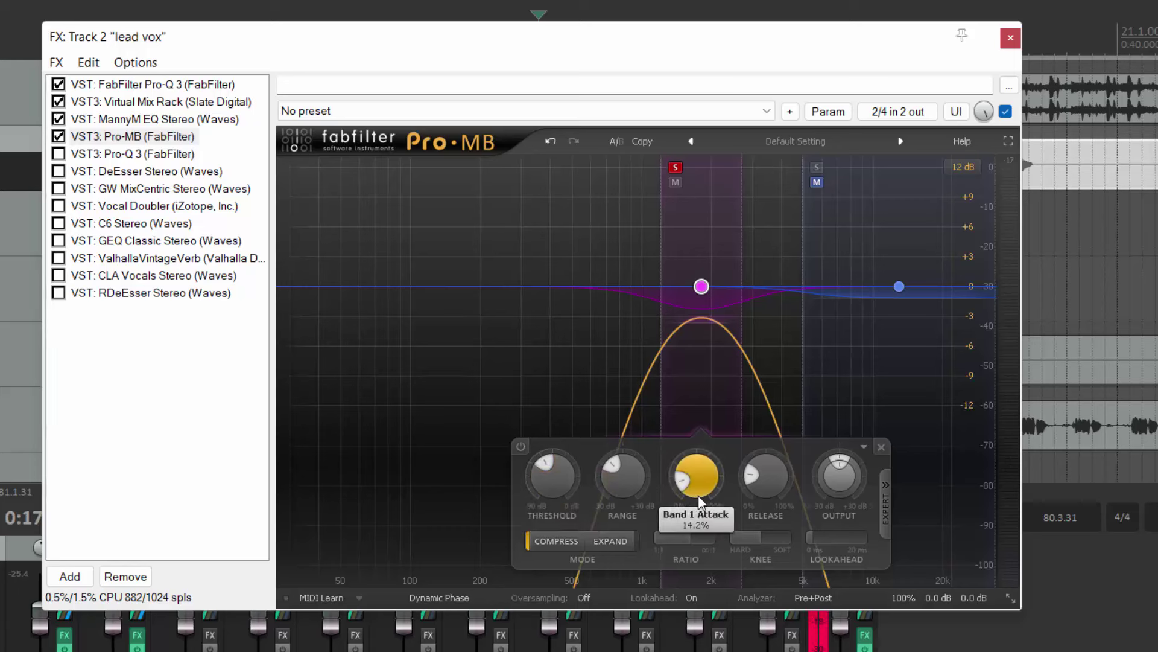
pyautogui.moveTo(762, 496)
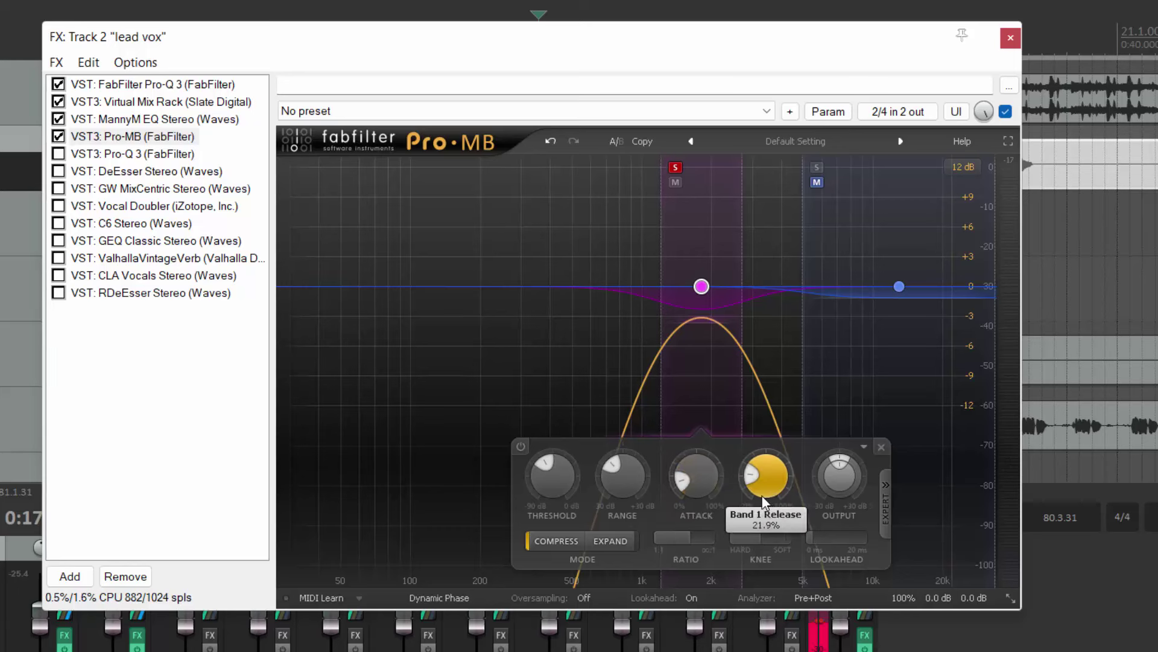
# Unsolo Pro-MB's band 1, replay the full lead vox through the compressor and stop playback
pyautogui.moveTo(671, 171)
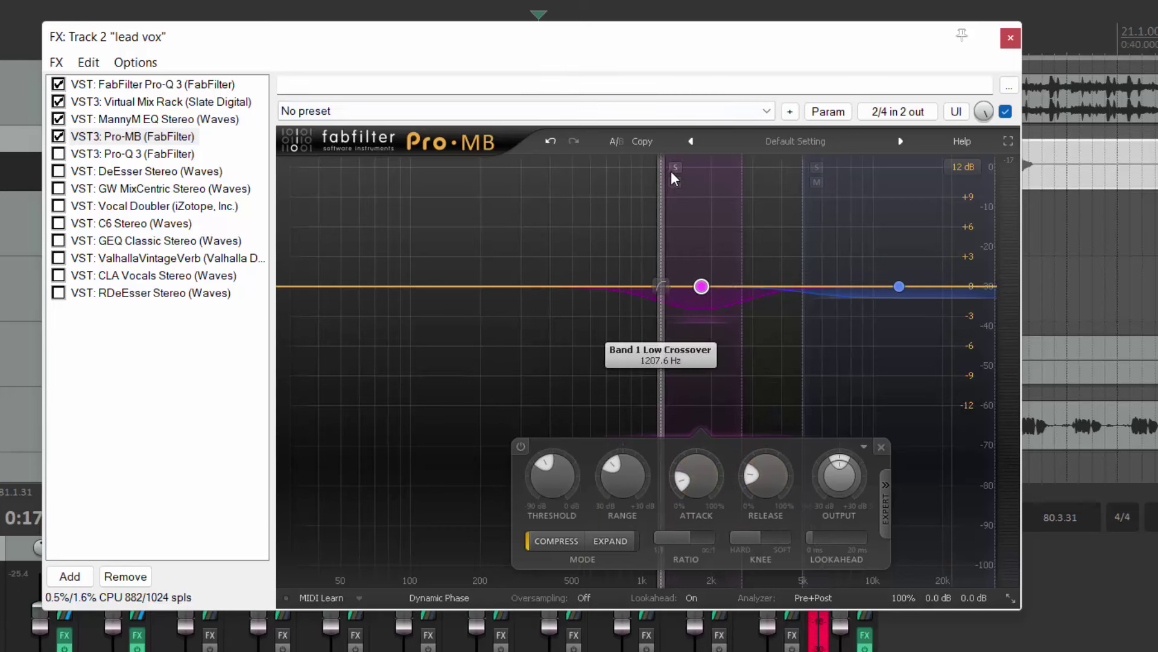
pyautogui.press('space')
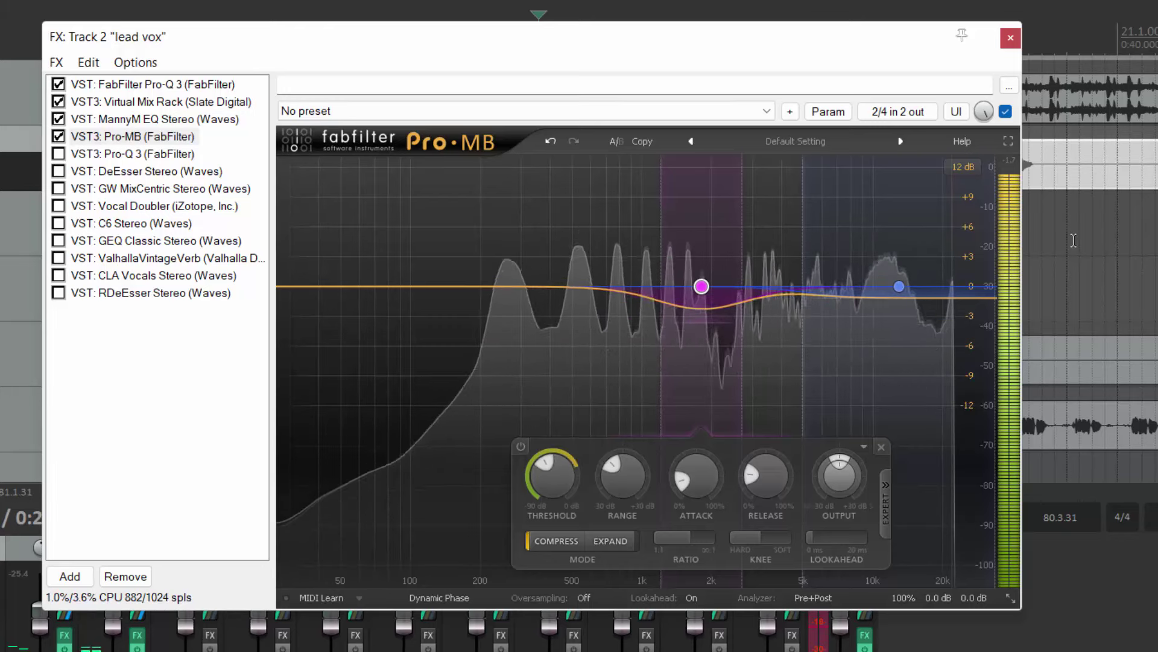
pyautogui.press('space')
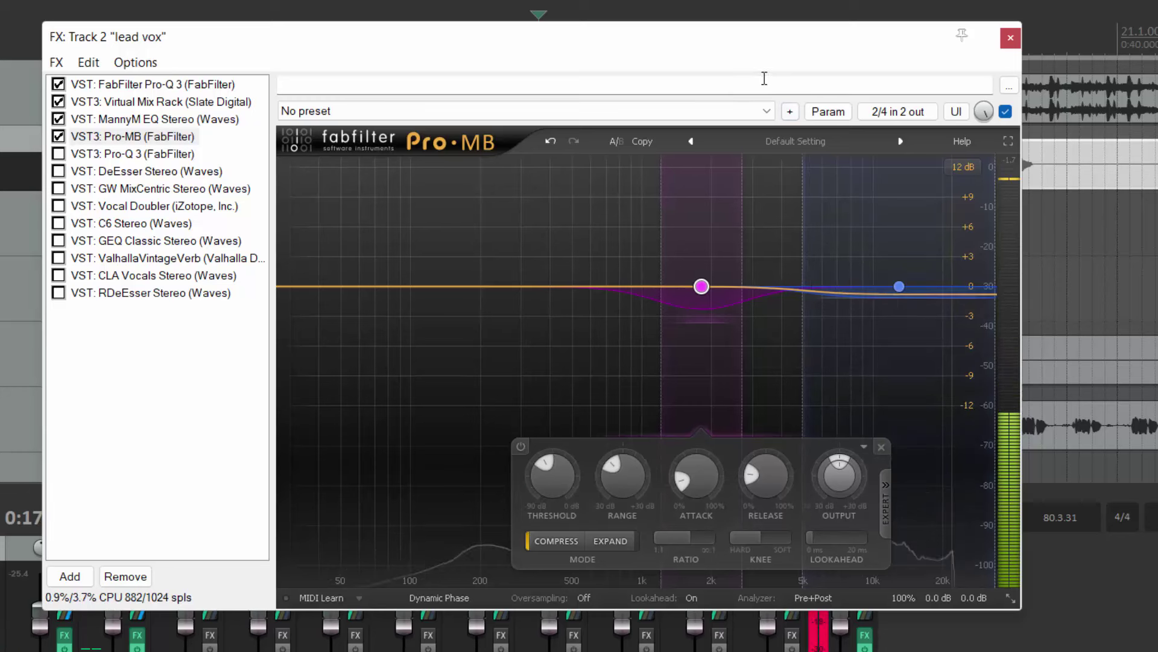
# Show the settings of Pro-MB's high band 2, play the lead vox to hear its compression and stop playback
pyautogui.moveTo(897, 297)
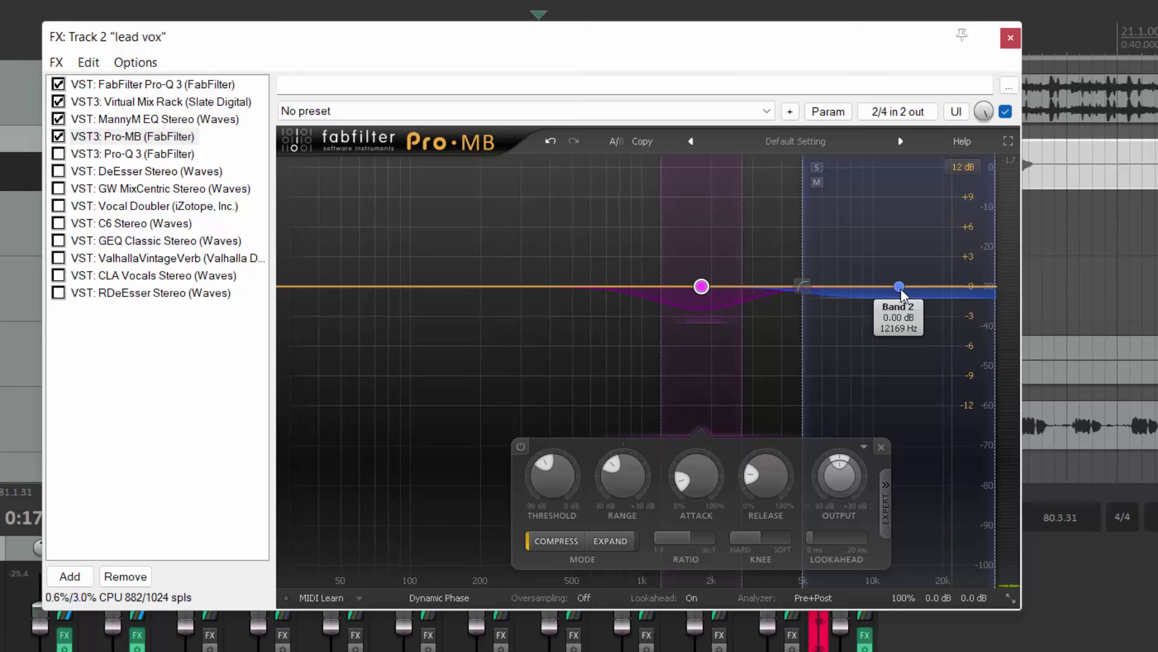
pyautogui.click(899, 287)
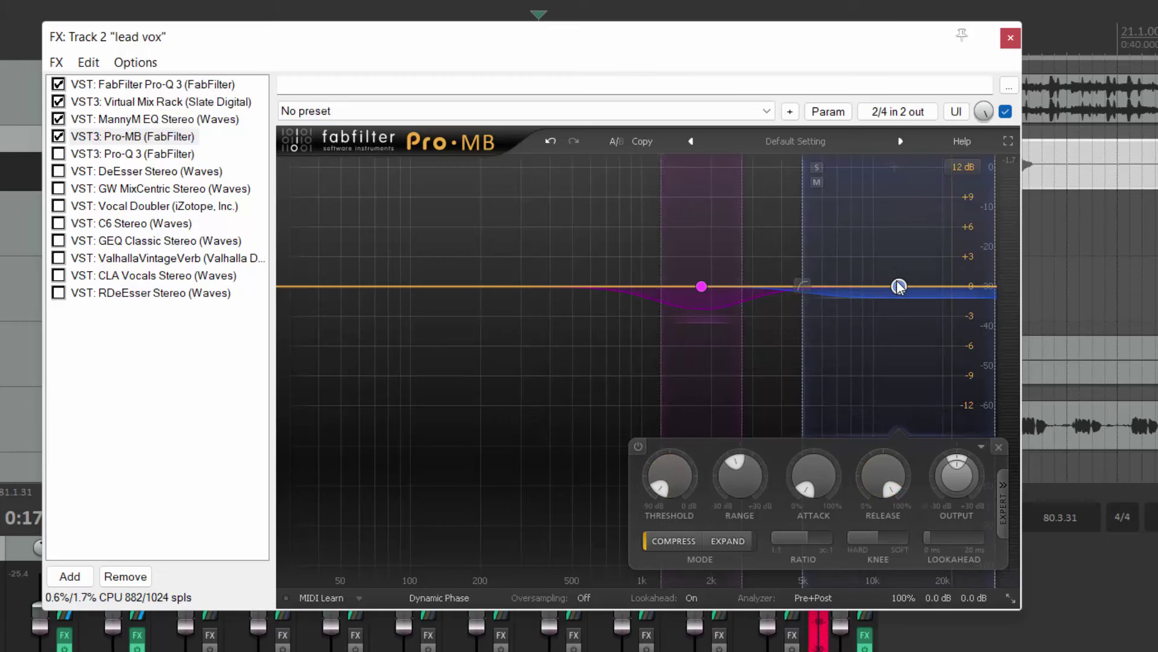
pyautogui.moveTo(900, 288)
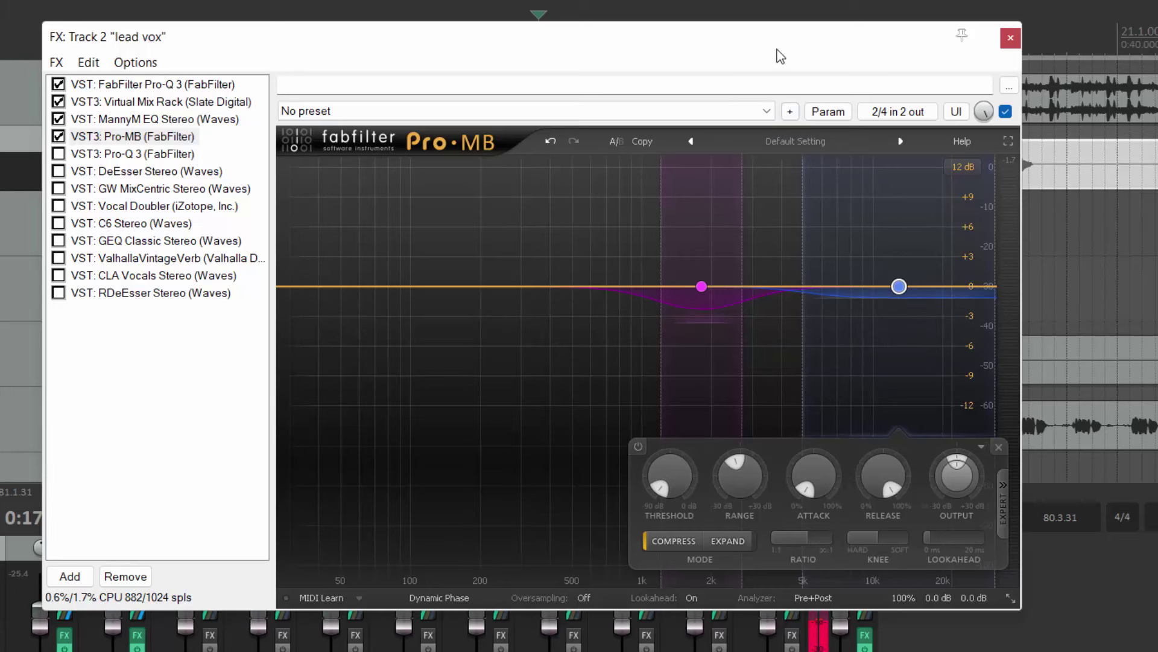
pyautogui.press('space')
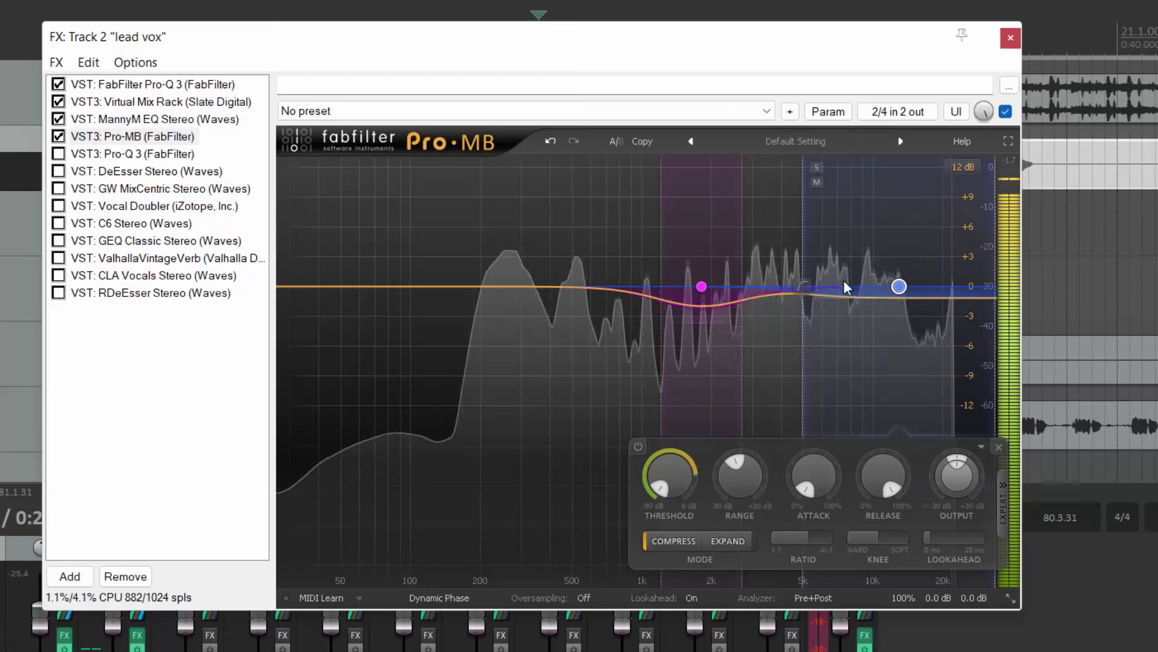
pyautogui.press('space')
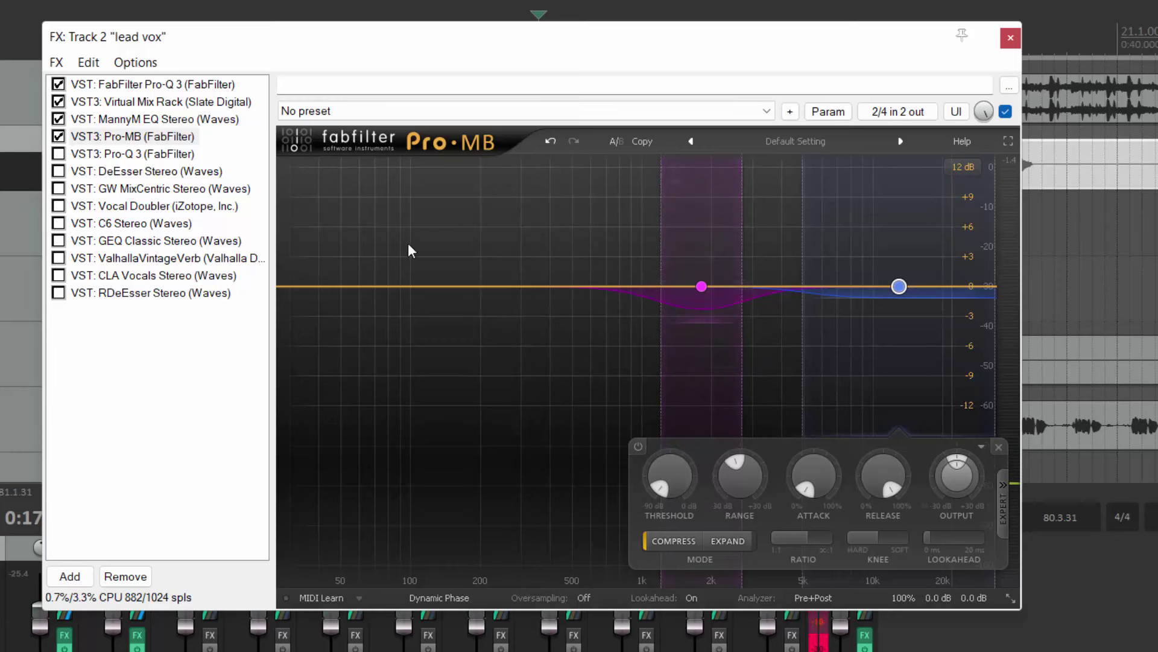
# Enable the second Pro-Q 3 below Pro-MB and show the settings of its high-frequency boost band
pyautogui.click(58, 155)
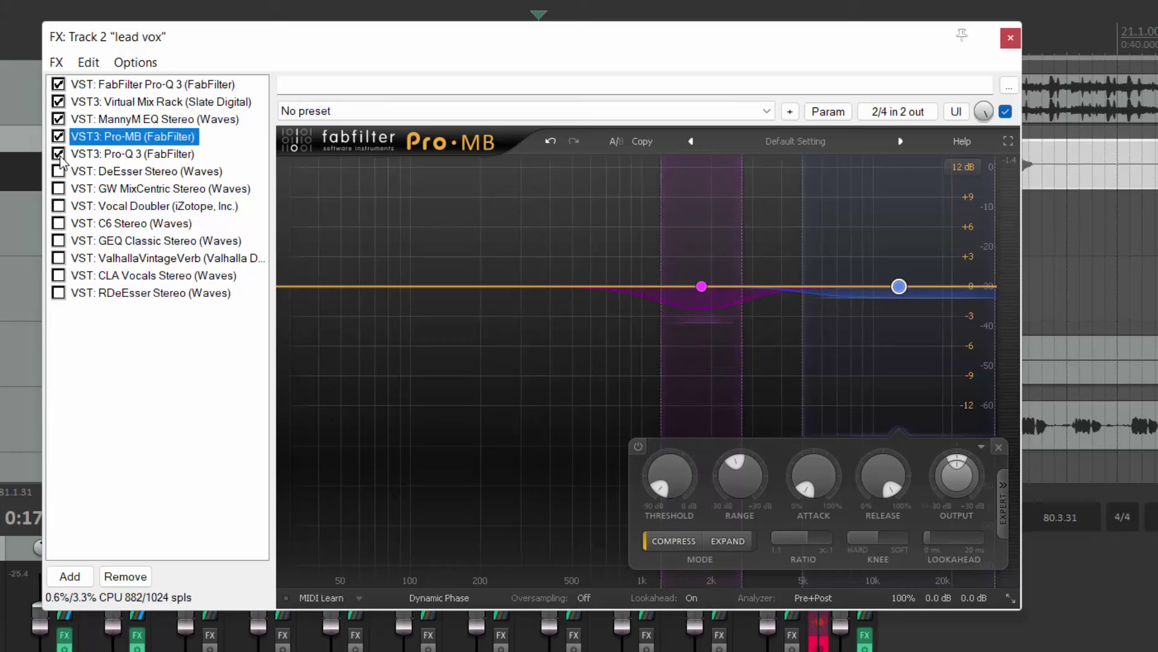
pyautogui.click(96, 156)
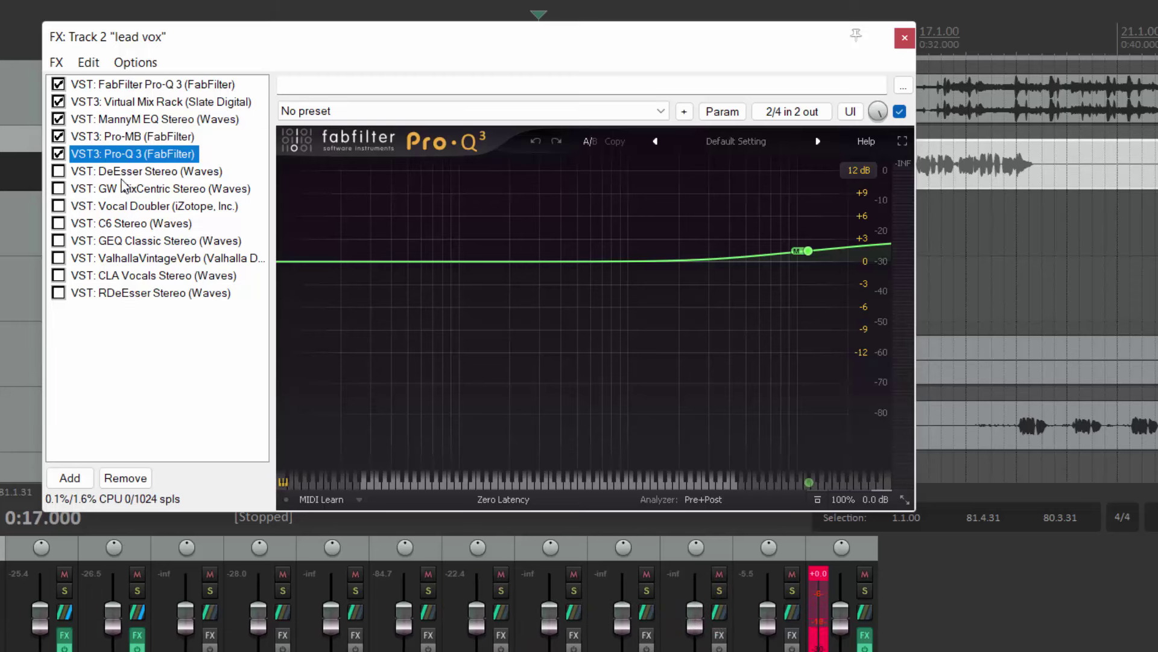
pyautogui.moveTo(809, 256)
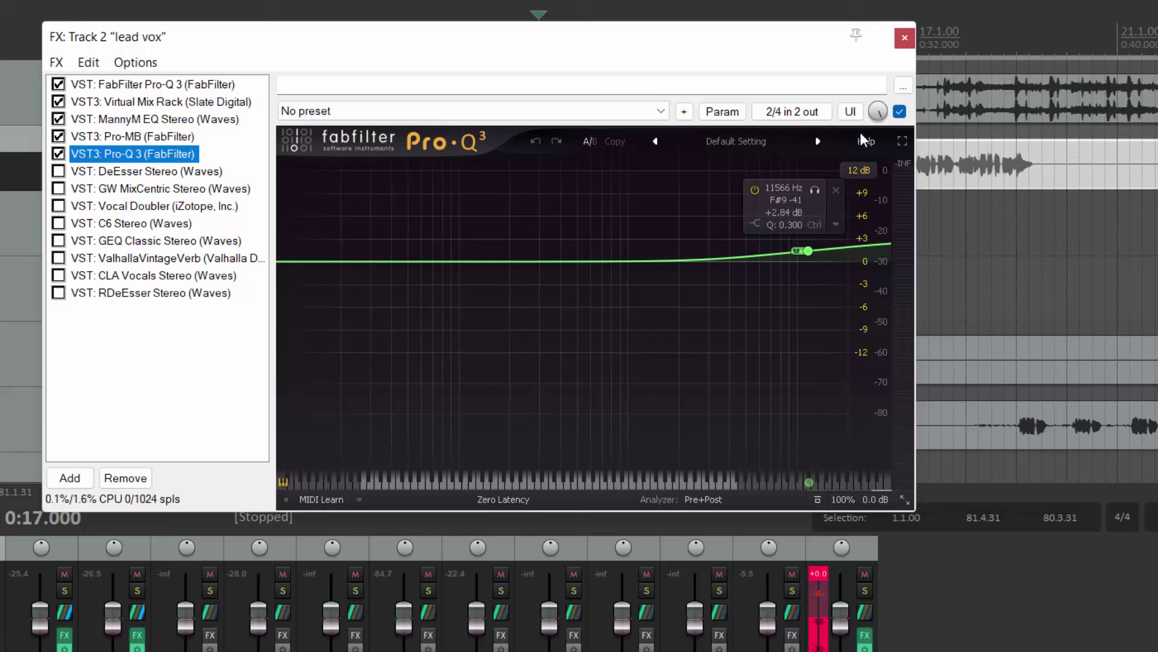
# Show the stereo placement options of the second Pro-Q 3's high shelf band, leaving it on Mid
pyautogui.rightClick(809, 250)
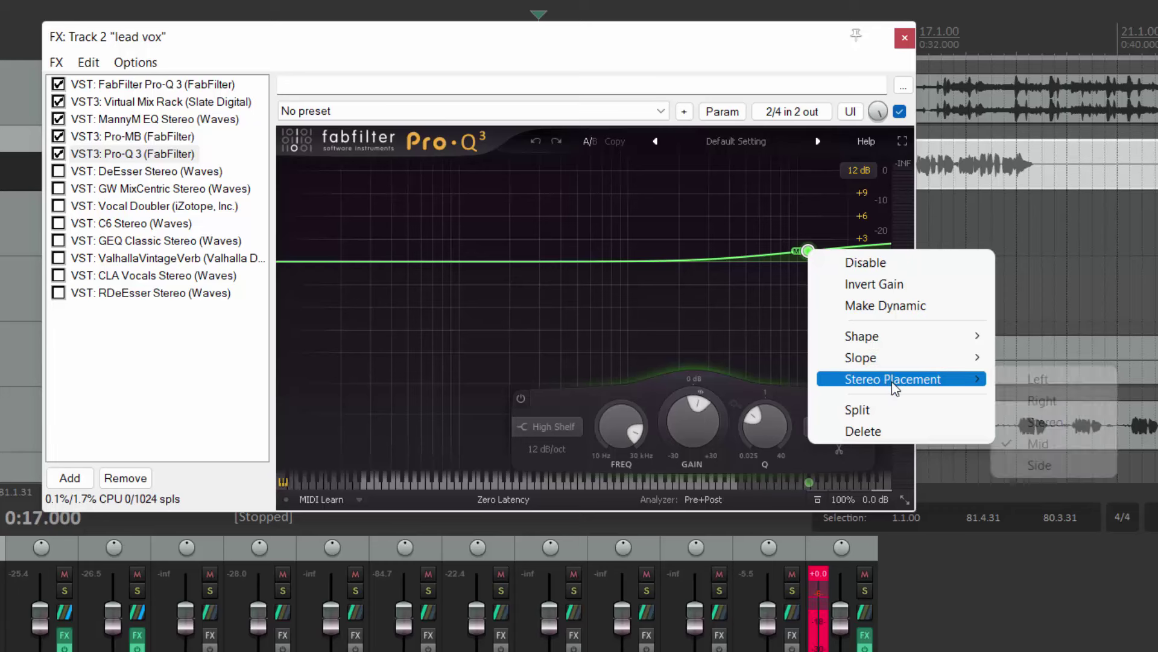
pyautogui.moveTo(892, 380)
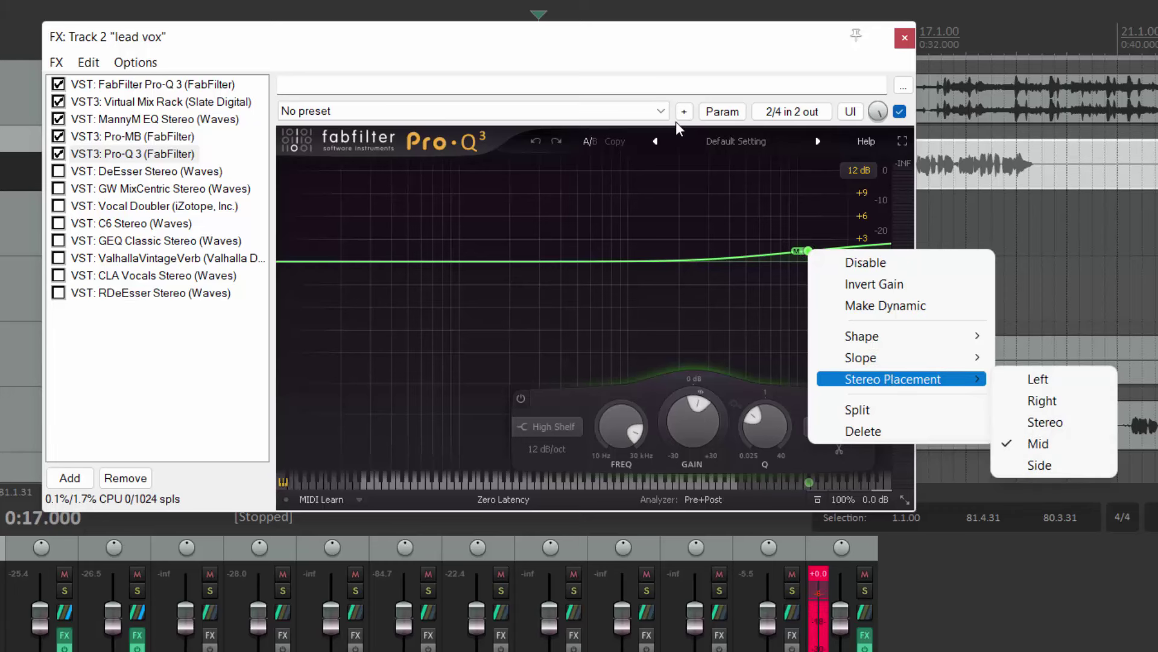
pyautogui.click(630, 38)
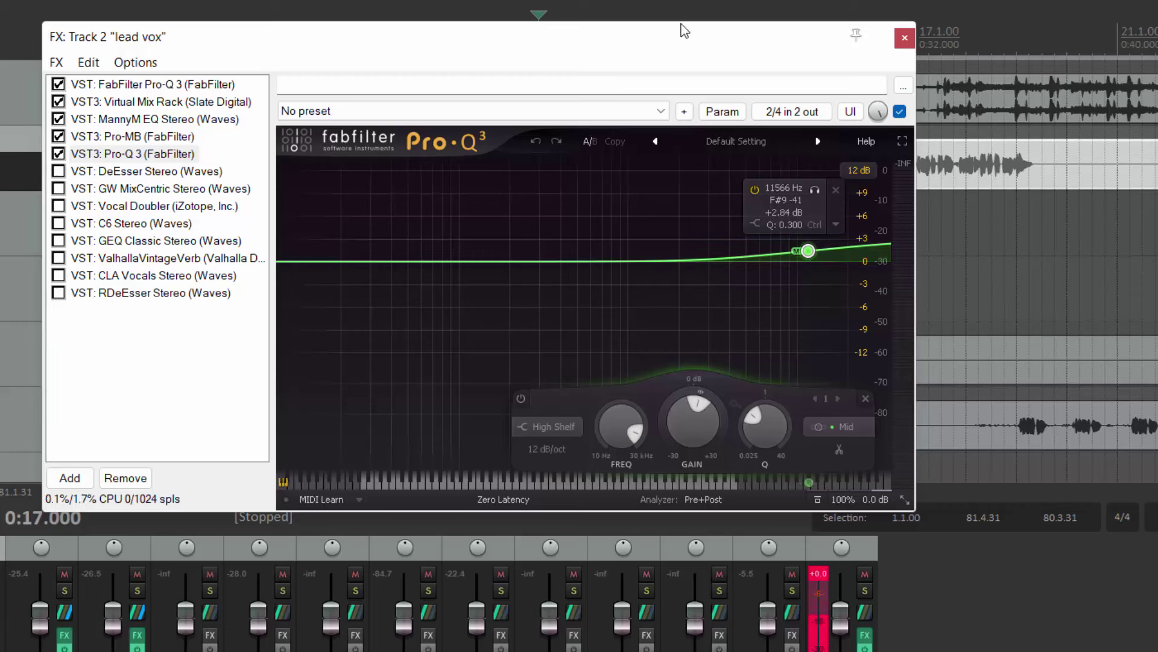
# Compare the lead vox with the second Pro-Q 3 bypassed and enabled during playback, leaving it enabled and playback stopped
pyautogui.press('space')
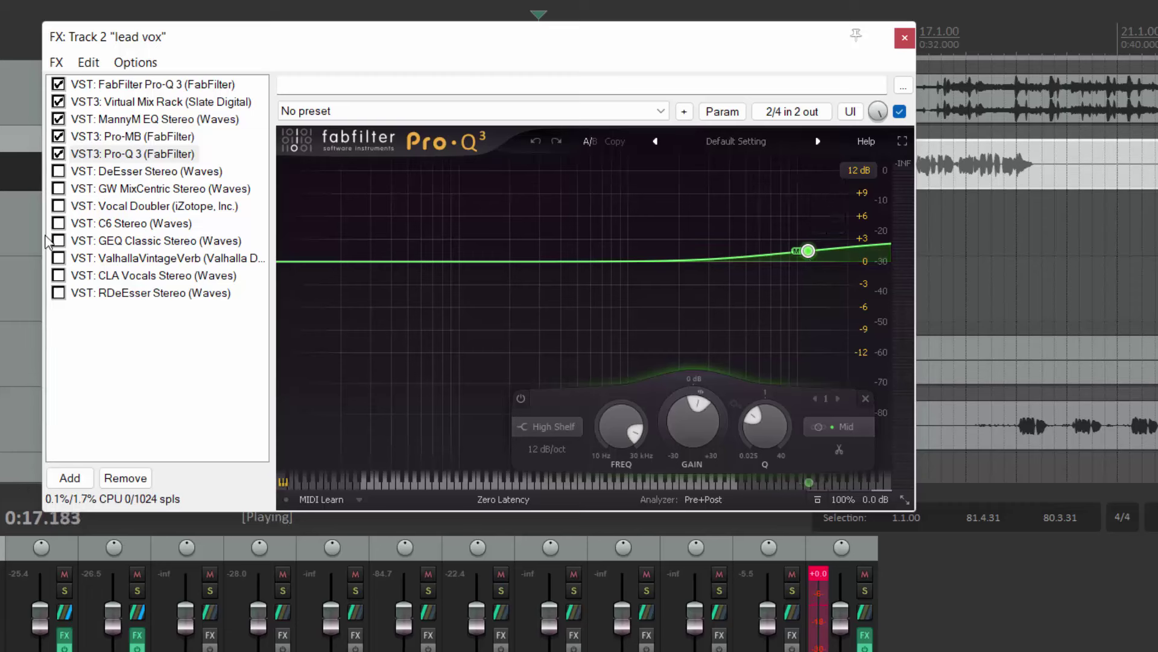
pyautogui.click(58, 154)
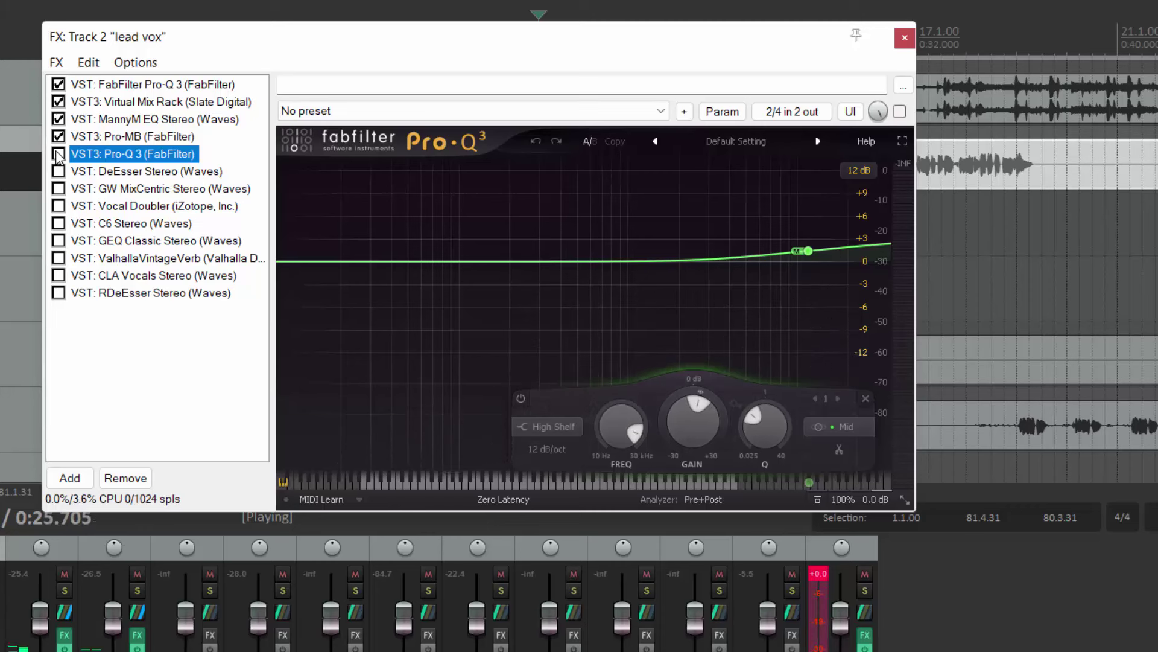
pyautogui.press('space')
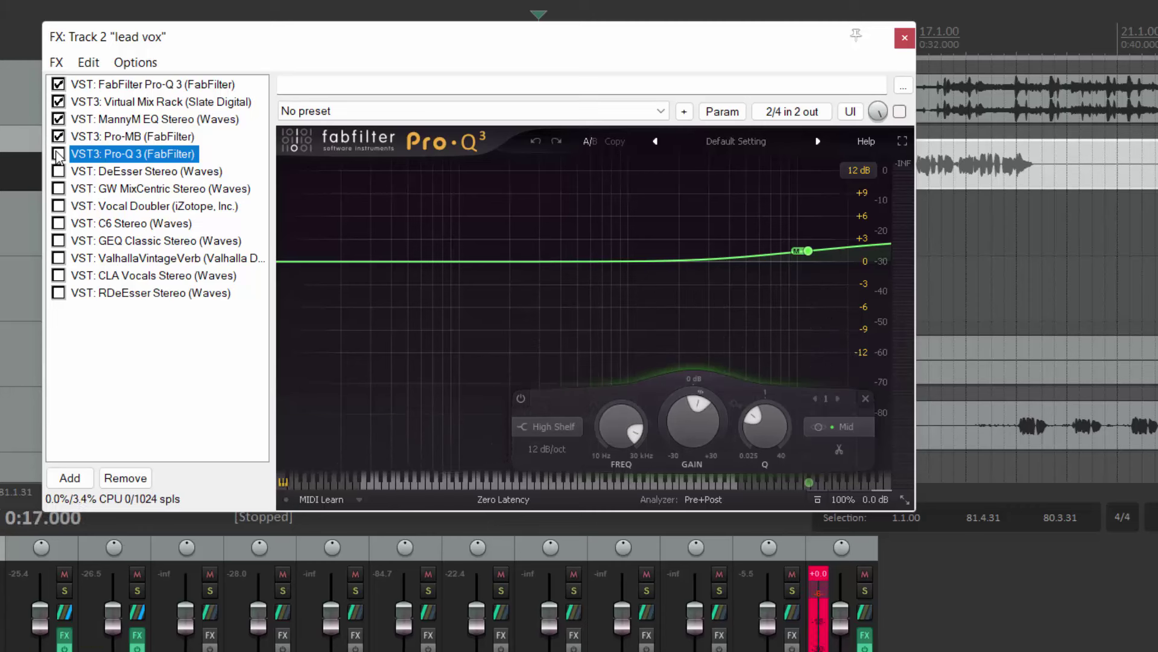
pyautogui.click(58, 154)
pyautogui.press('space')
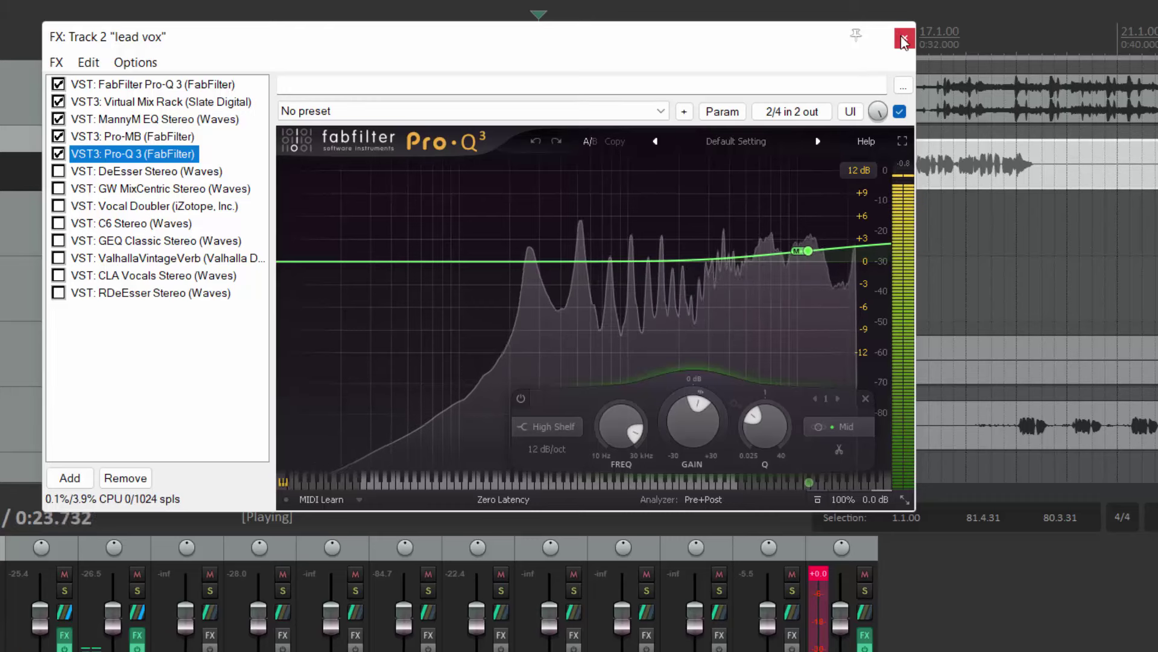
pyautogui.press('space')
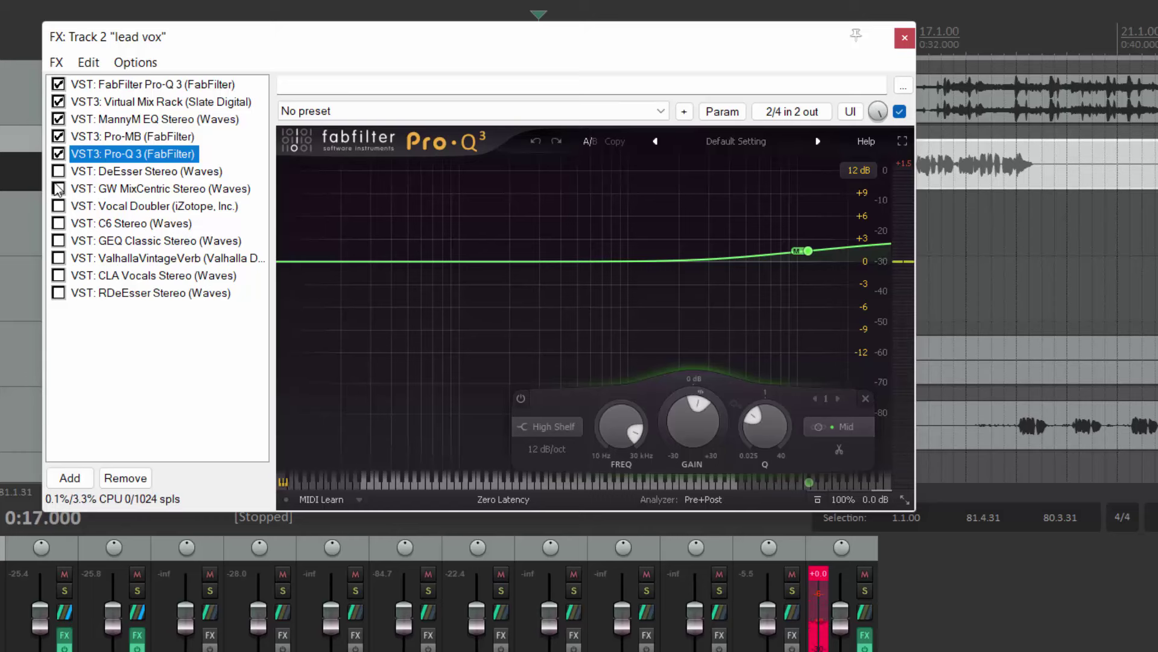
# Enable the DeEsser and play the lead vox through it to check its threshold and attenuation, stopping playback at the end
pyautogui.click(98, 169)
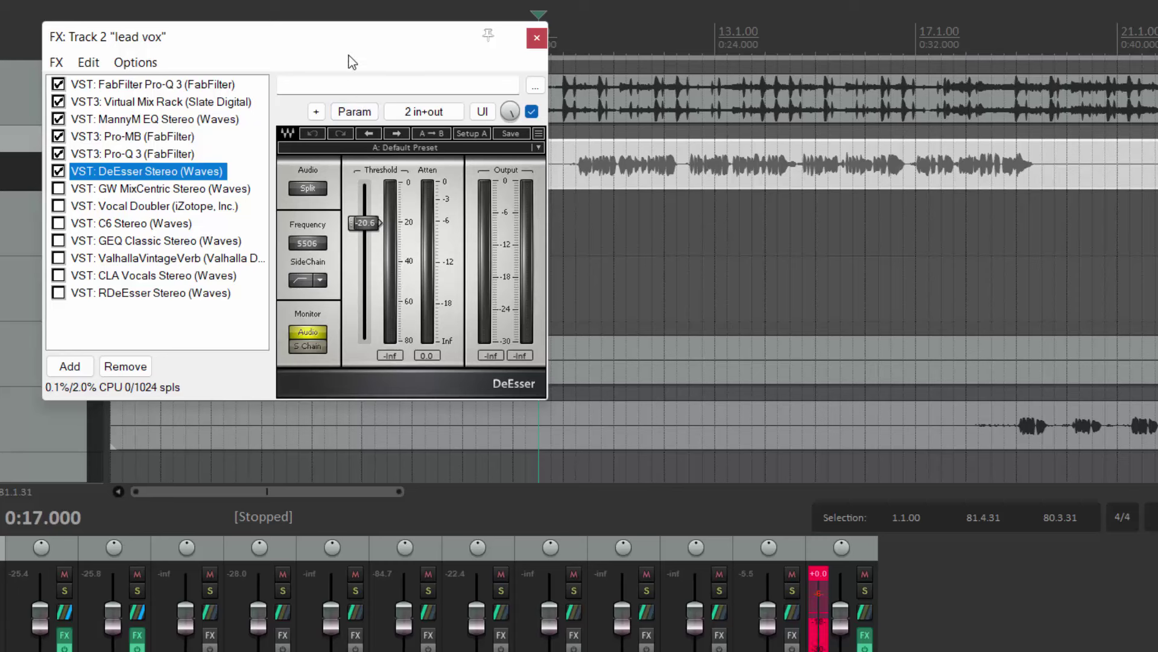
pyautogui.press('space')
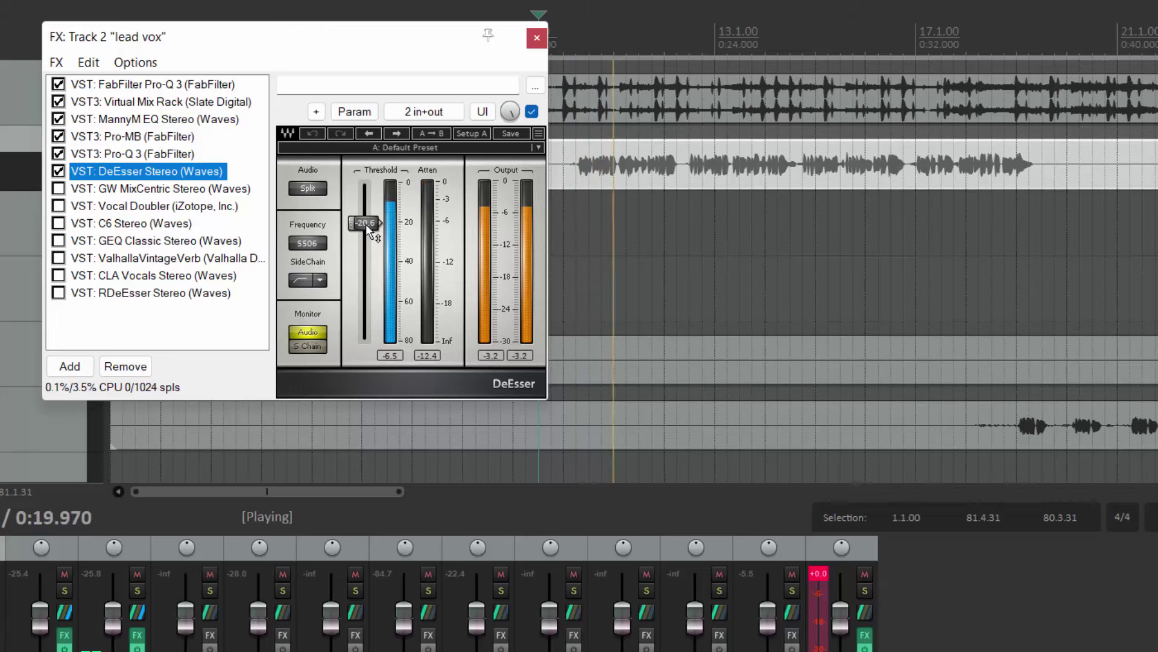
pyautogui.click(365, 223)
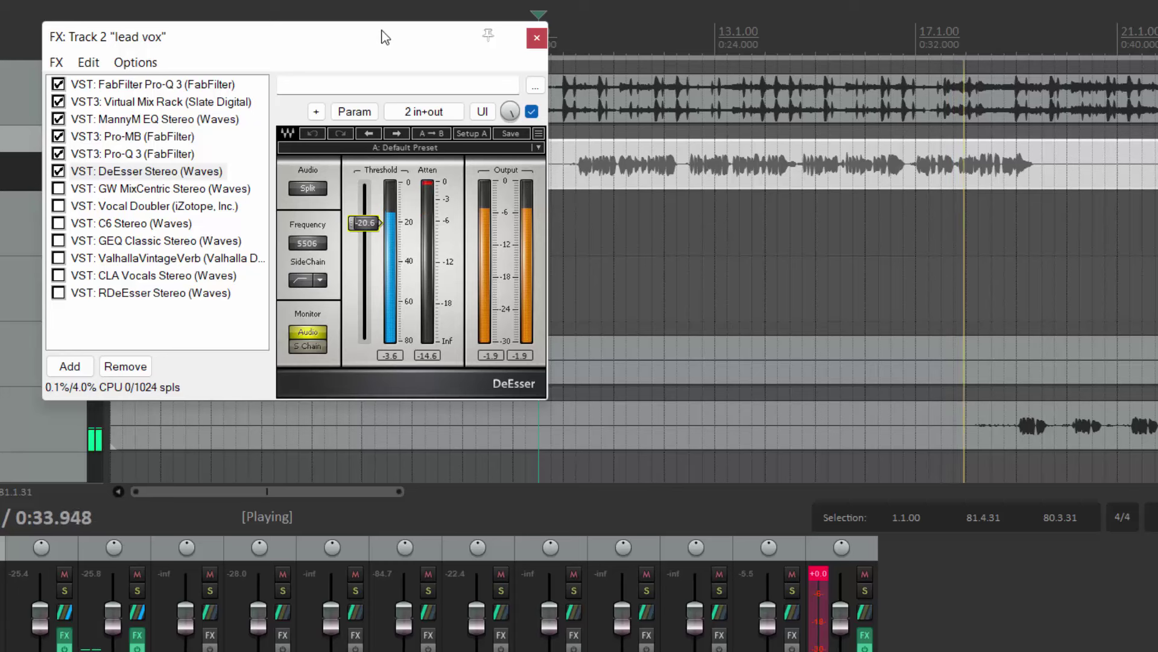
pyautogui.press('space')
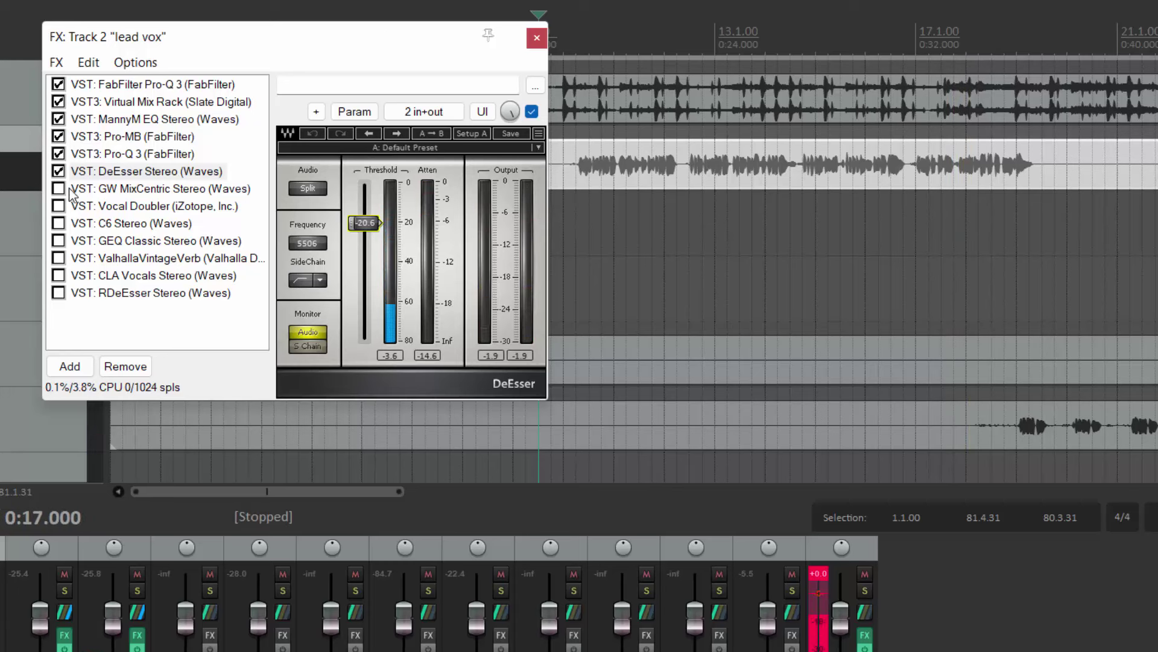
# Enable GW MixCentric and audition it on the lead vox with its Intensity turned down slightly
pyautogui.click(58, 188)
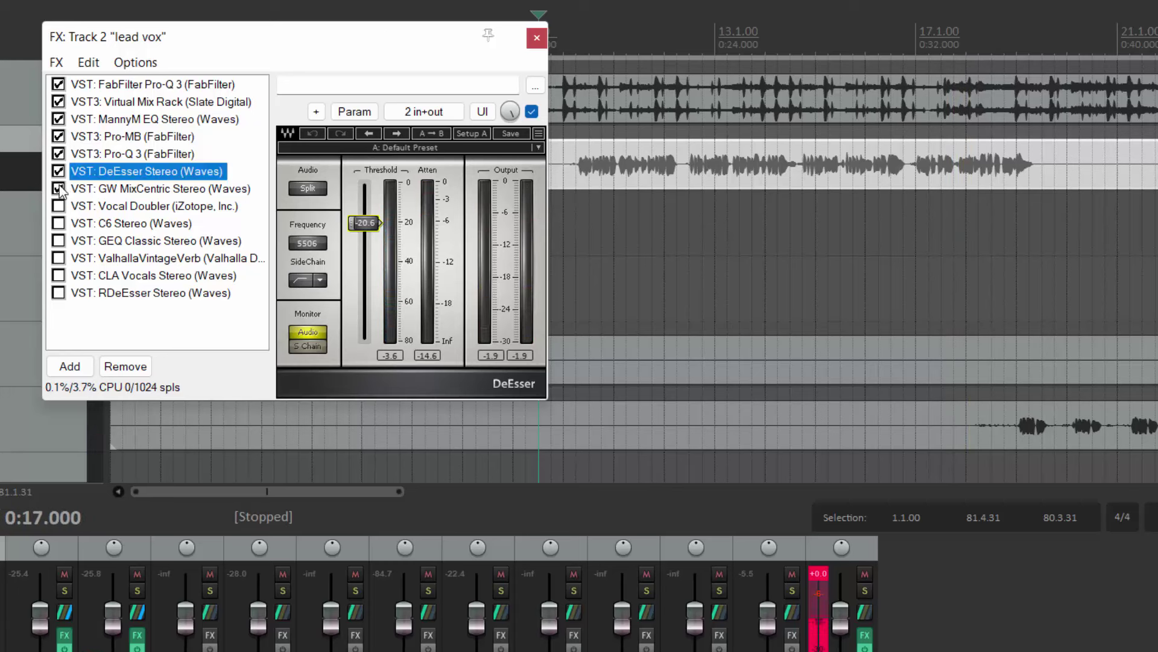
pyautogui.click(106, 190)
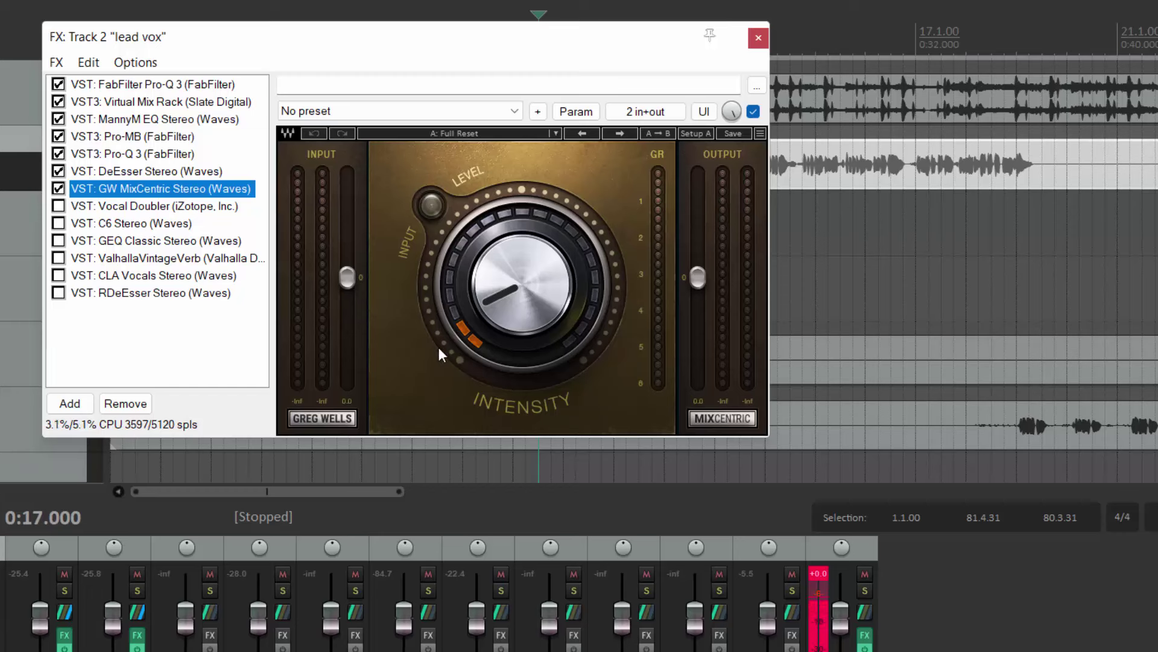
pyautogui.moveTo(499, 301)
pyautogui.click(498, 306)
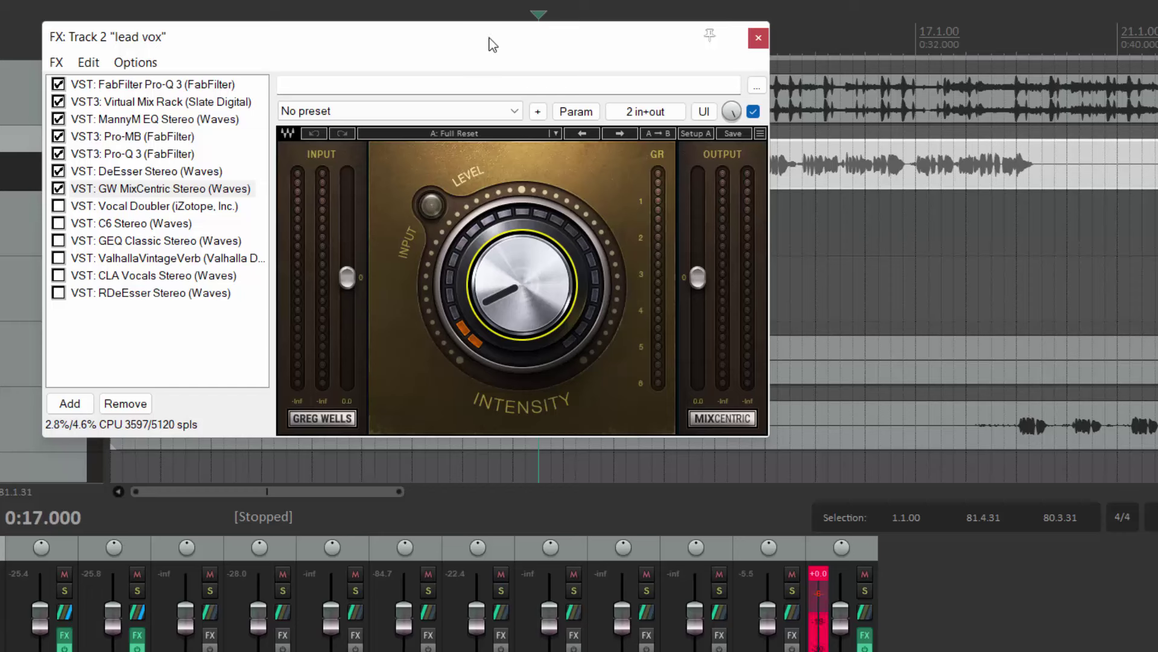
pyautogui.press('space')
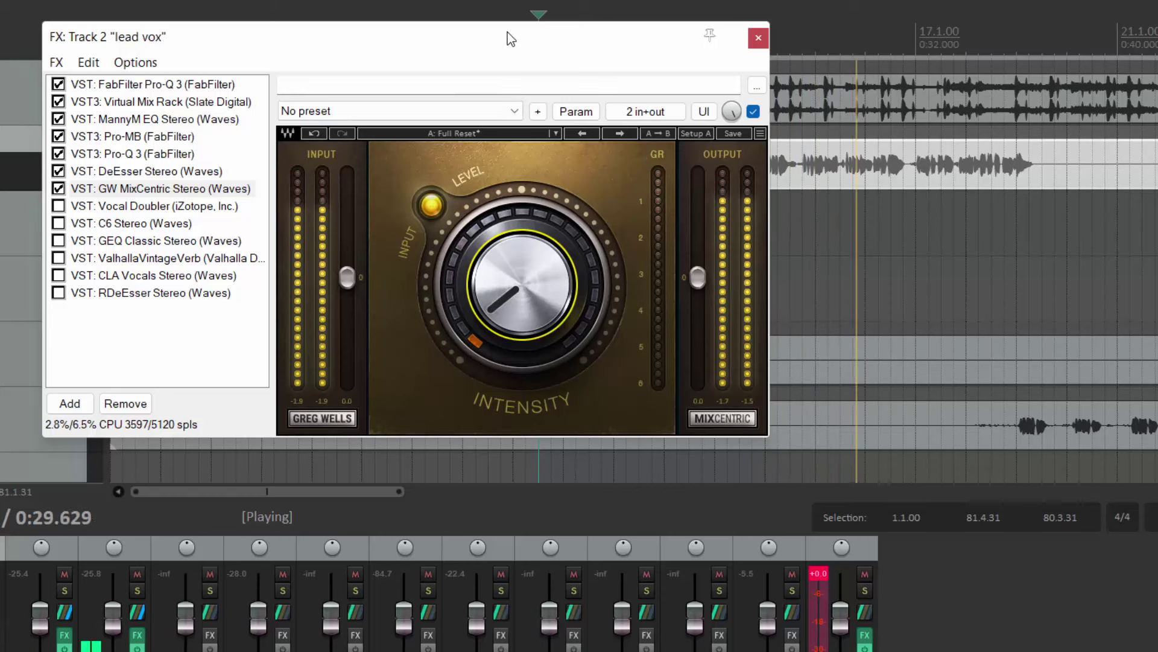
pyautogui.press('space')
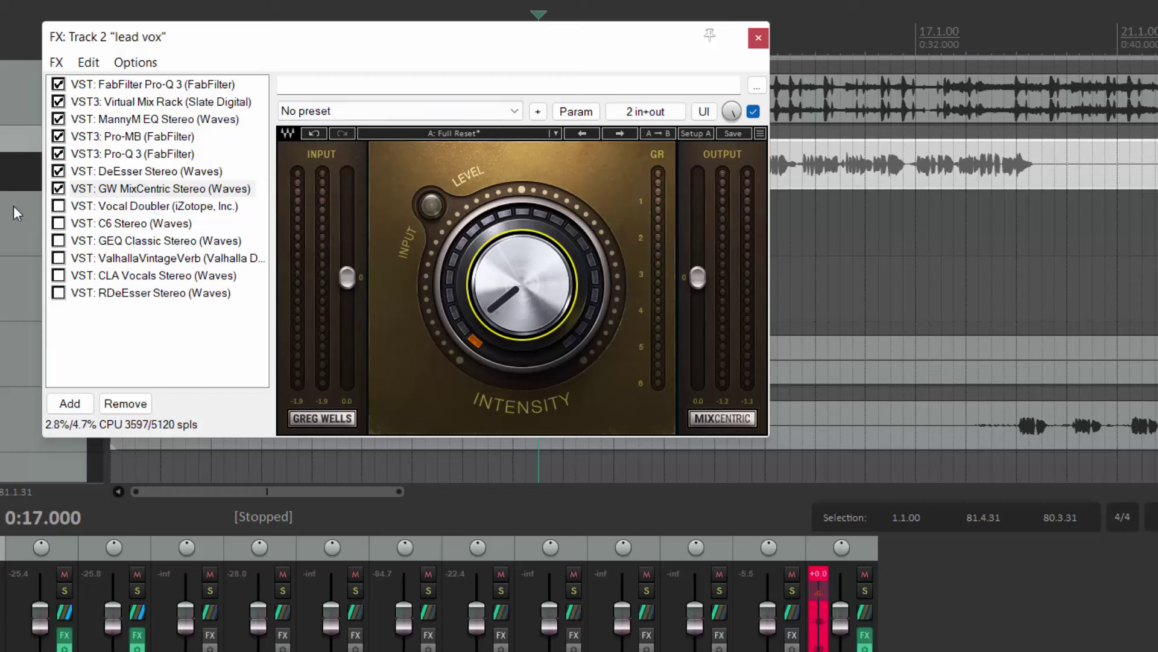
# Enable Vocal Doubler, show its Separation and Variation control, and audition the doubling on the lead vox
pyautogui.click(58, 207)
pyautogui.click(155, 211)
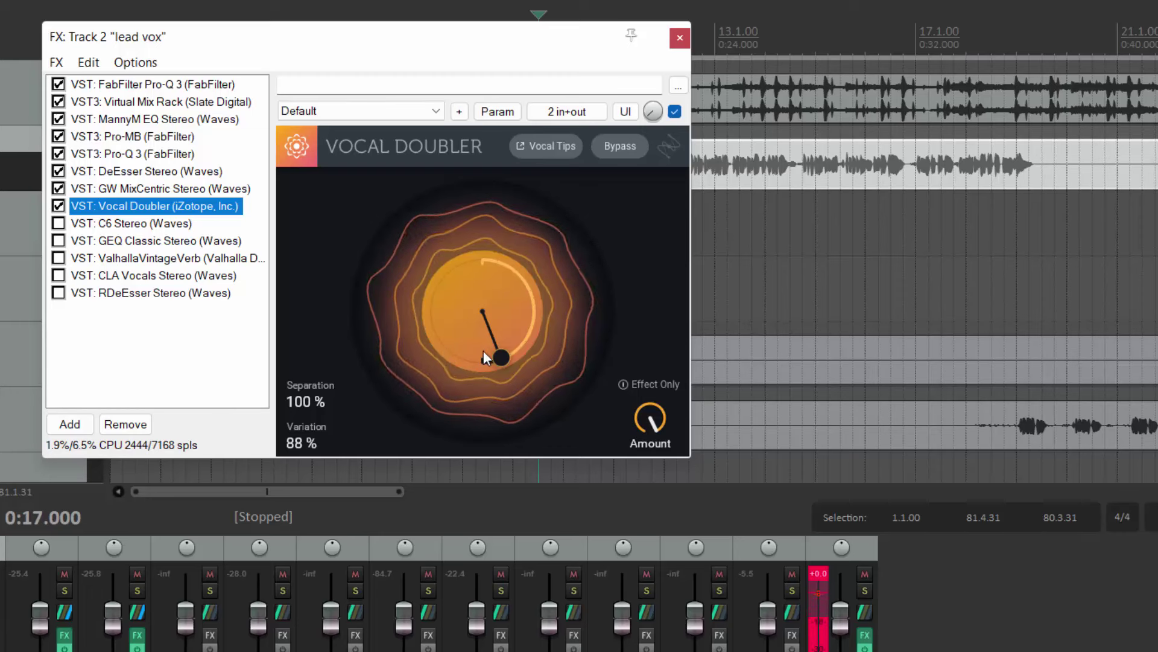
pyautogui.moveTo(498, 355); pyautogui.dragTo(484, 379)
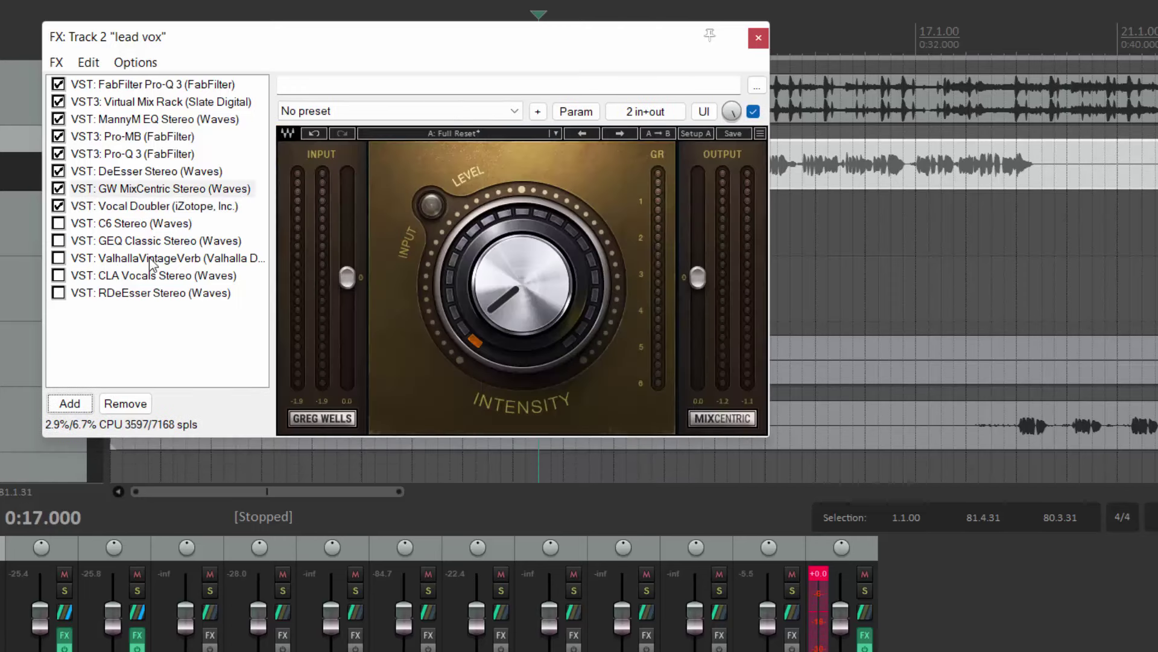
pyautogui.click(100, 208)
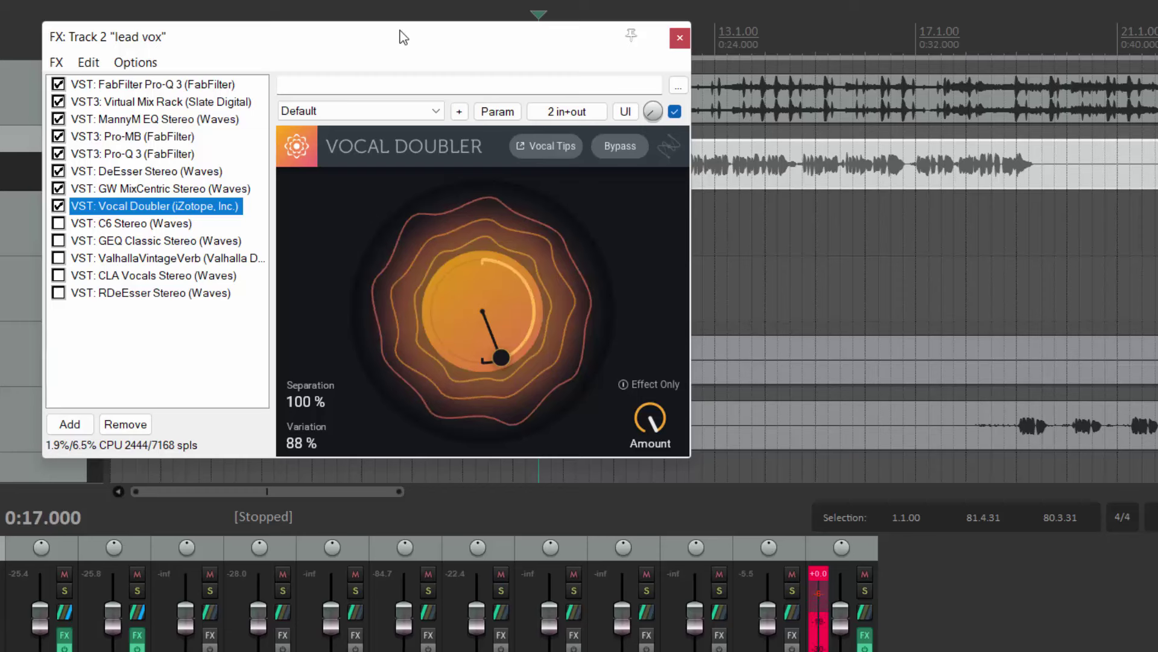
pyautogui.press('space')
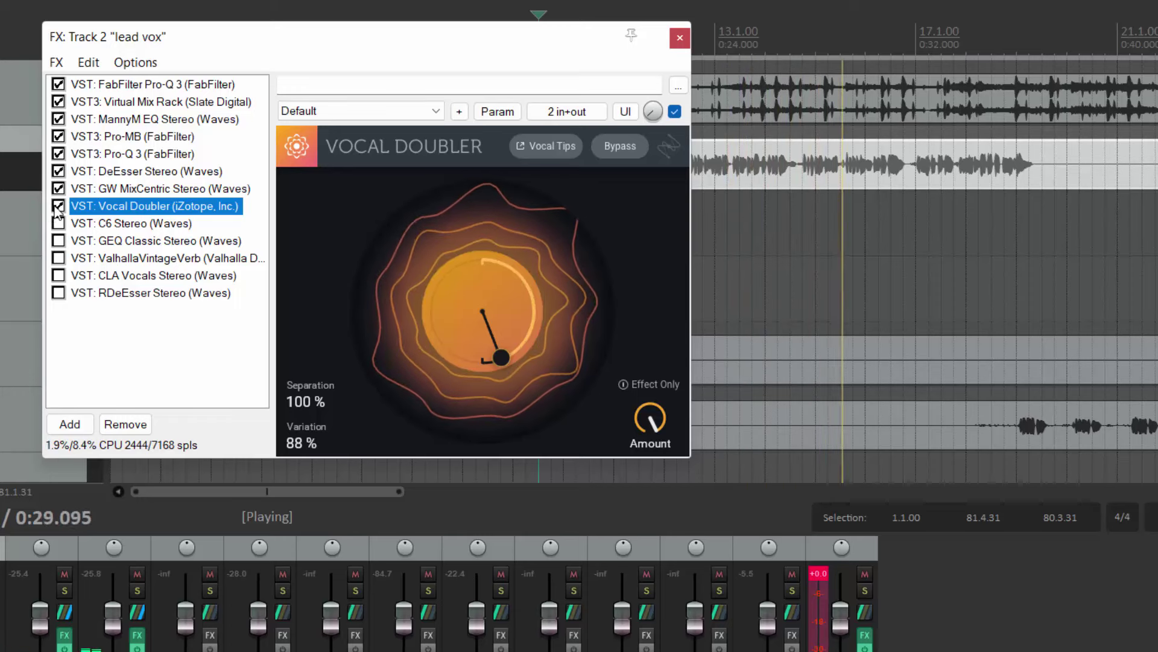
pyautogui.press('space')
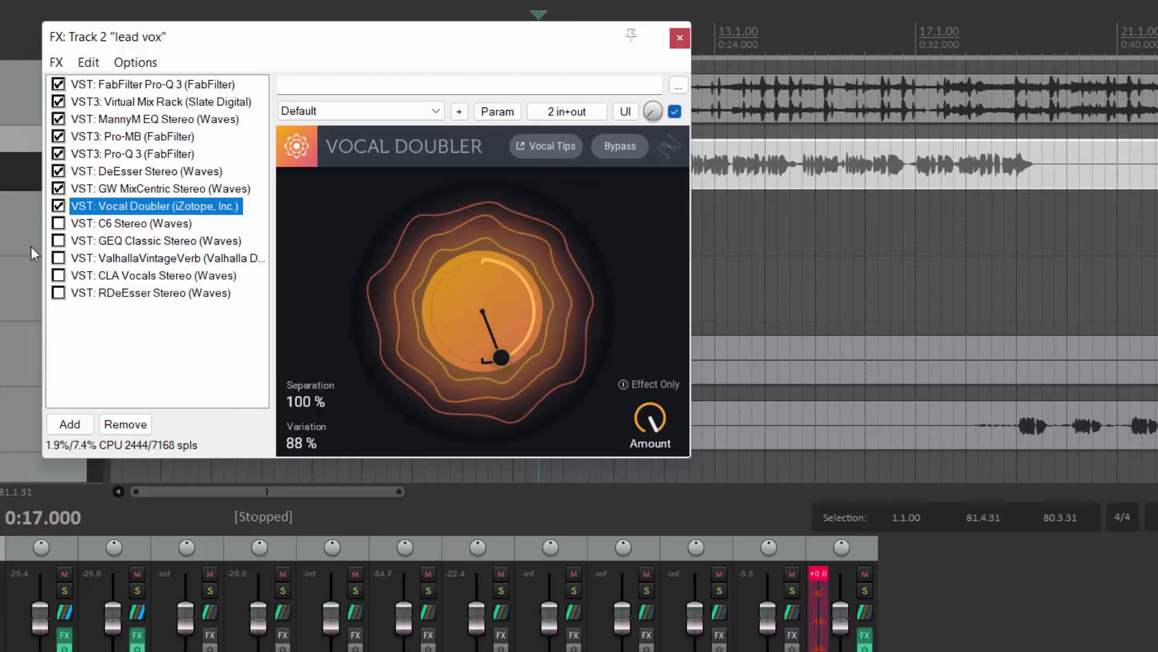
# Enable C6 Stereo, point out the thresholds of bands 5 and 2, and audition its multiband compression on the lead vox
pyautogui.click(58, 223)
pyautogui.click(85, 225)
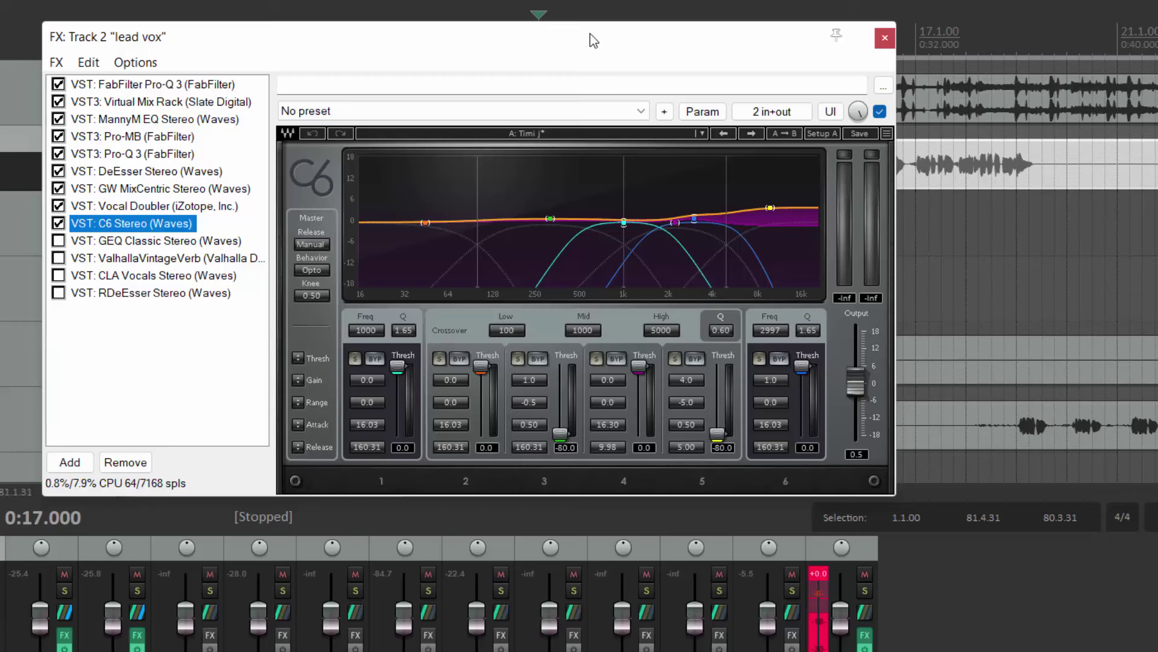
pyautogui.click(718, 434)
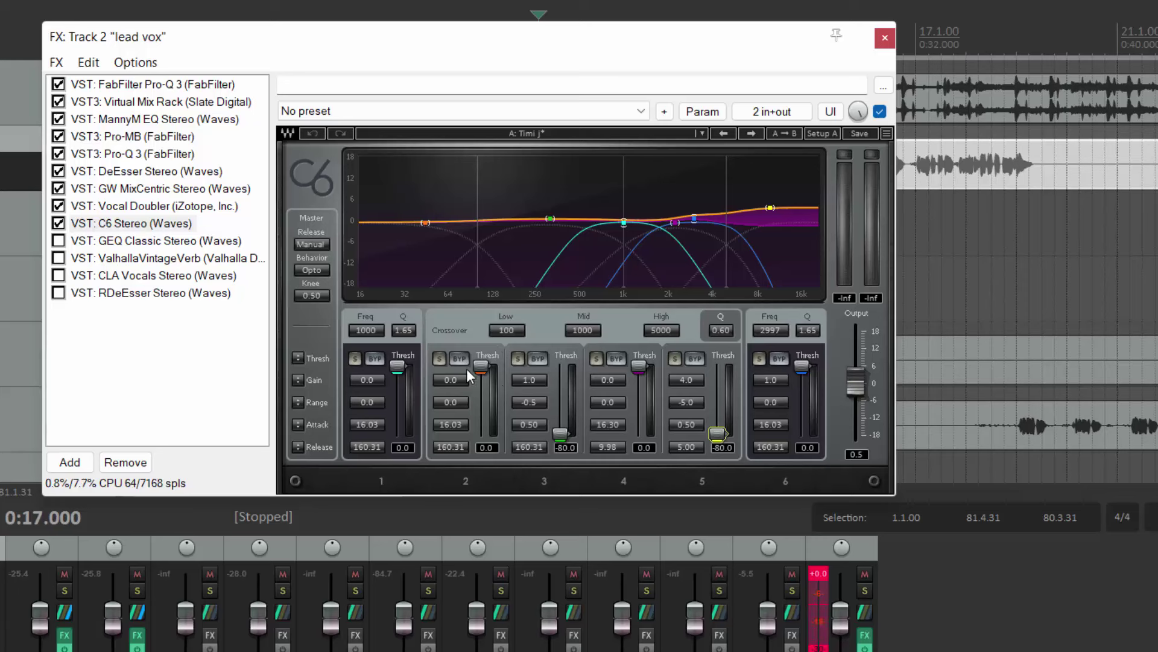
pyautogui.moveTo(481, 370)
pyautogui.mouseDown()
pyautogui.moveTo(482, 417)
pyautogui.moveTo(493, 353)
pyautogui.mouseUp()
pyautogui.press('space')
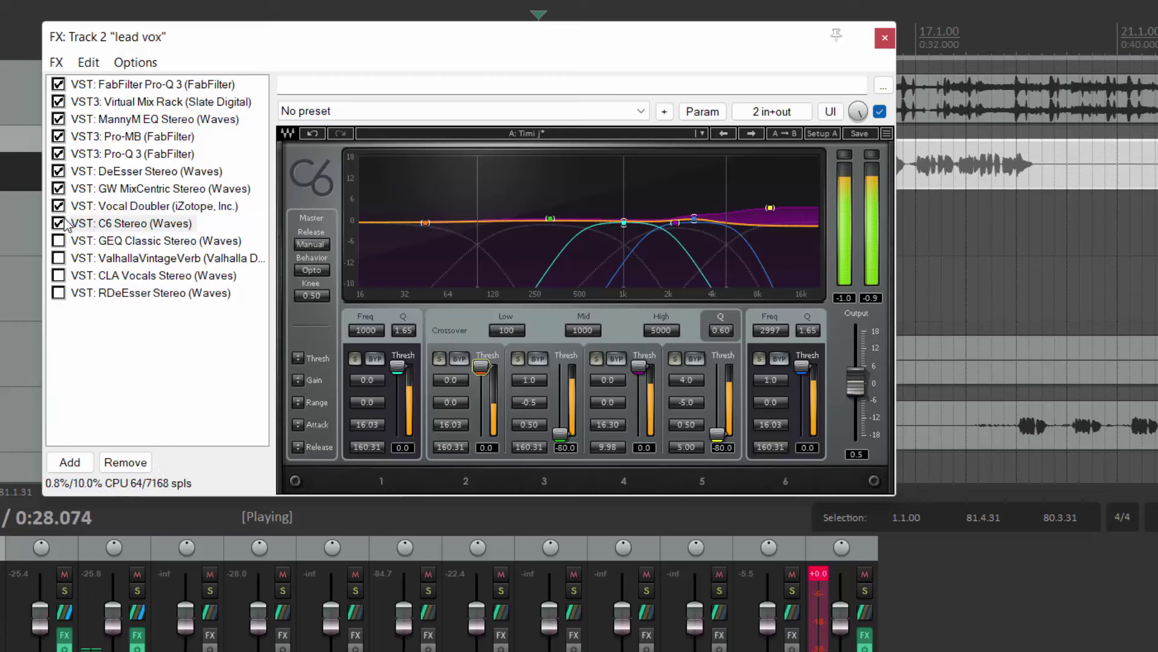
pyautogui.press('space')
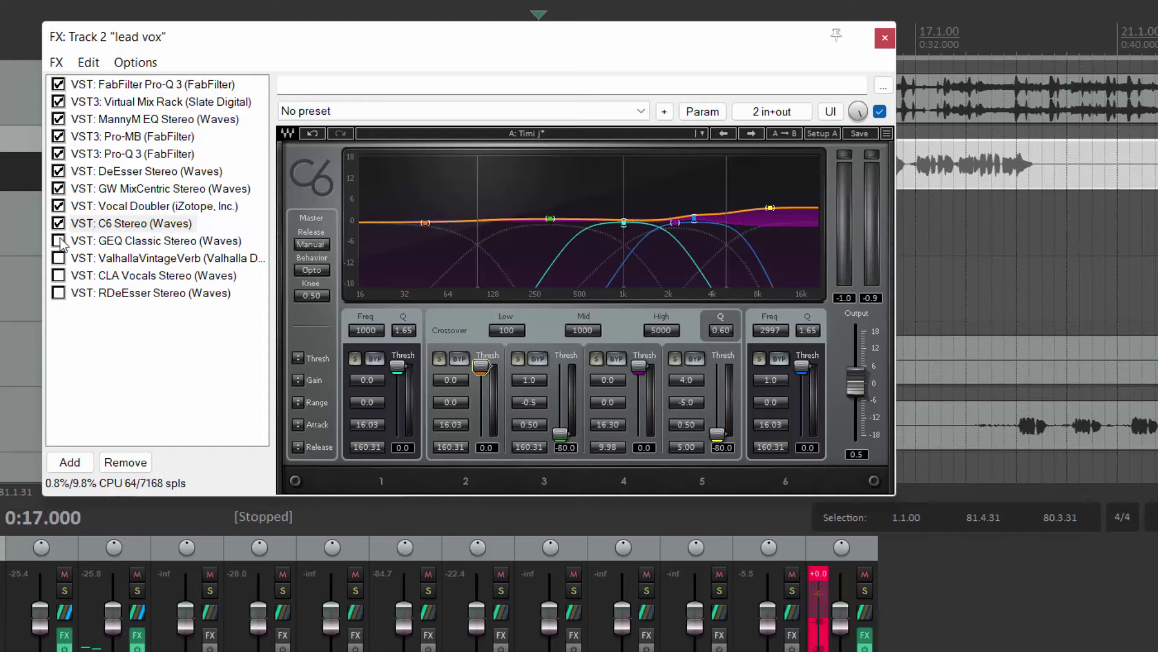
# Enable GEQ Classic Stereo, show its boost around 1 kHz and play the lead vox through it, stopping playback at the end
pyautogui.click(59, 241)
pyautogui.click(119, 246)
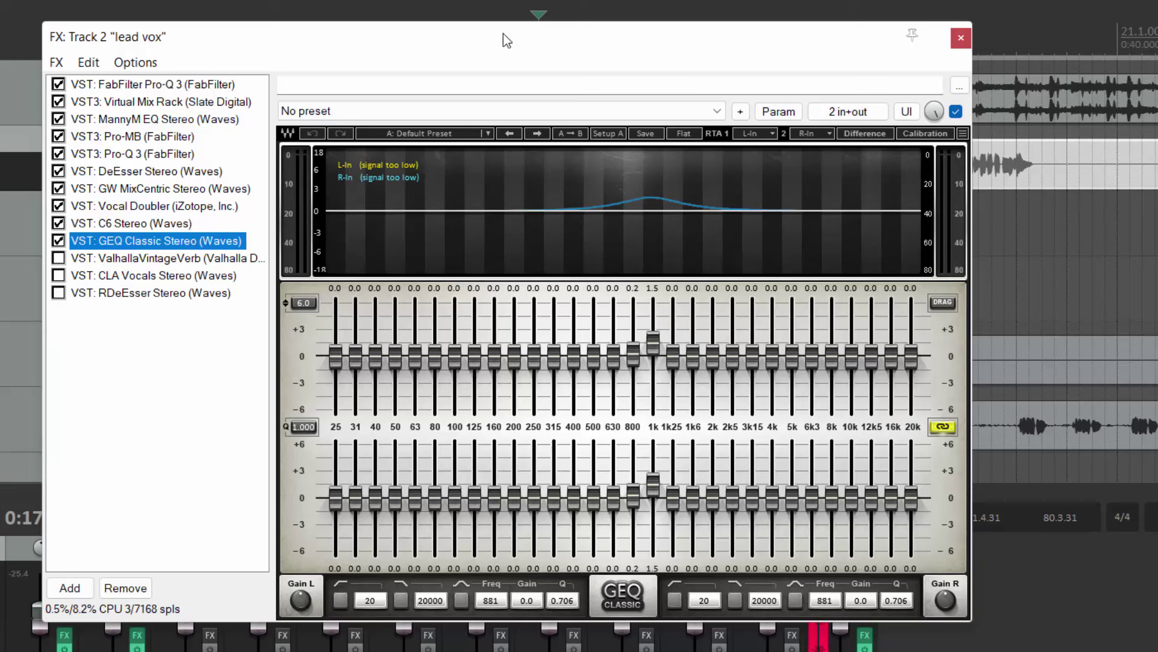
pyautogui.press('space')
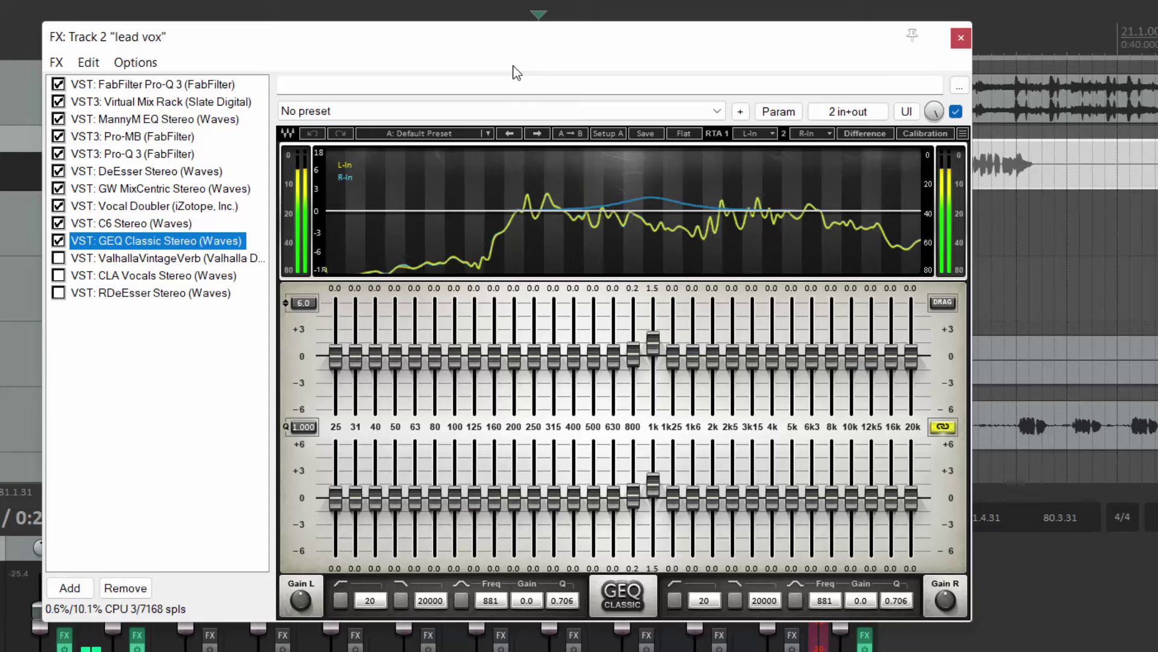
pyautogui.press('space')
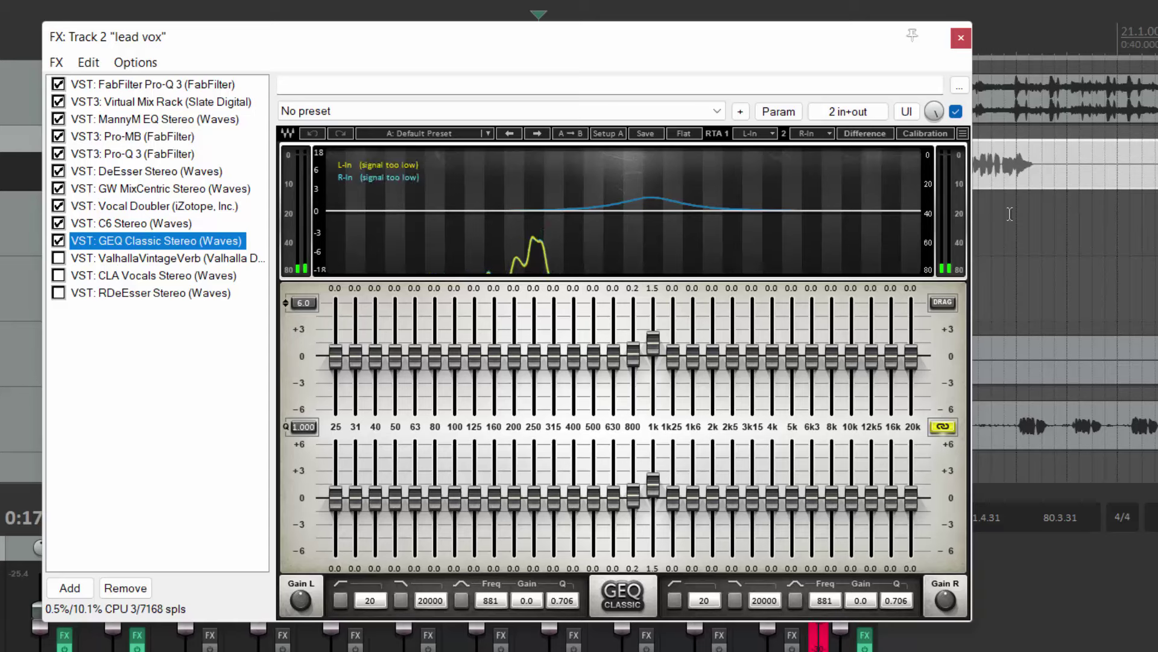
# Enable ValhallaVintageVerb, show its settings and choose NOW as the reverb color
pyautogui.click(58, 260)
pyautogui.click(113, 260)
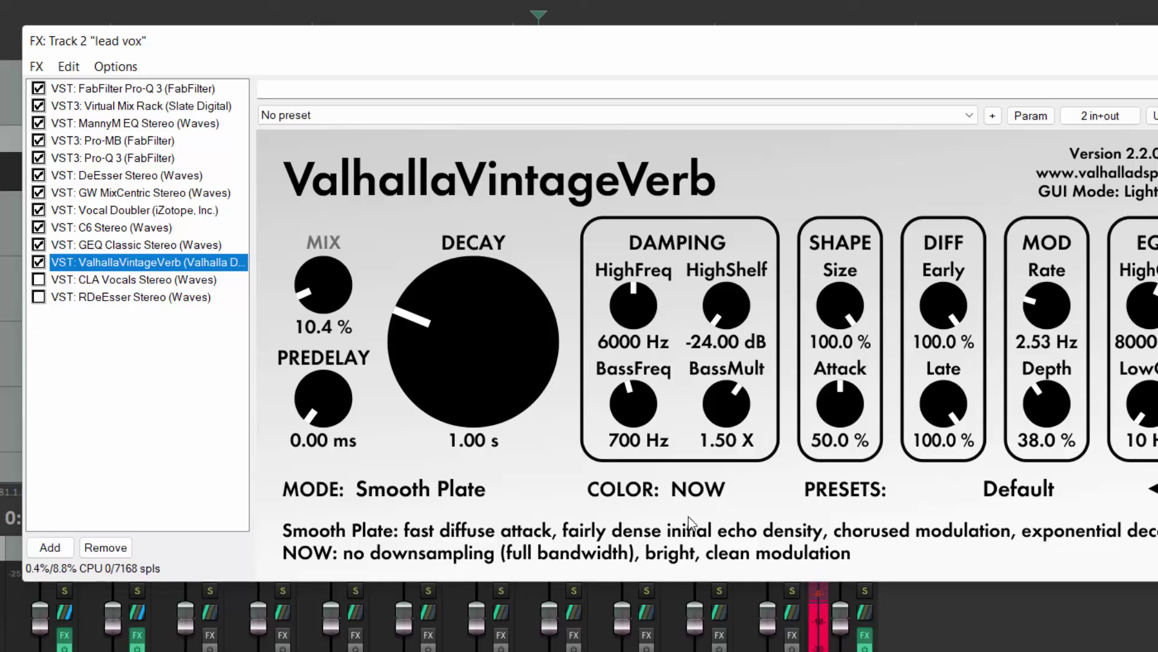
pyautogui.click(703, 495)
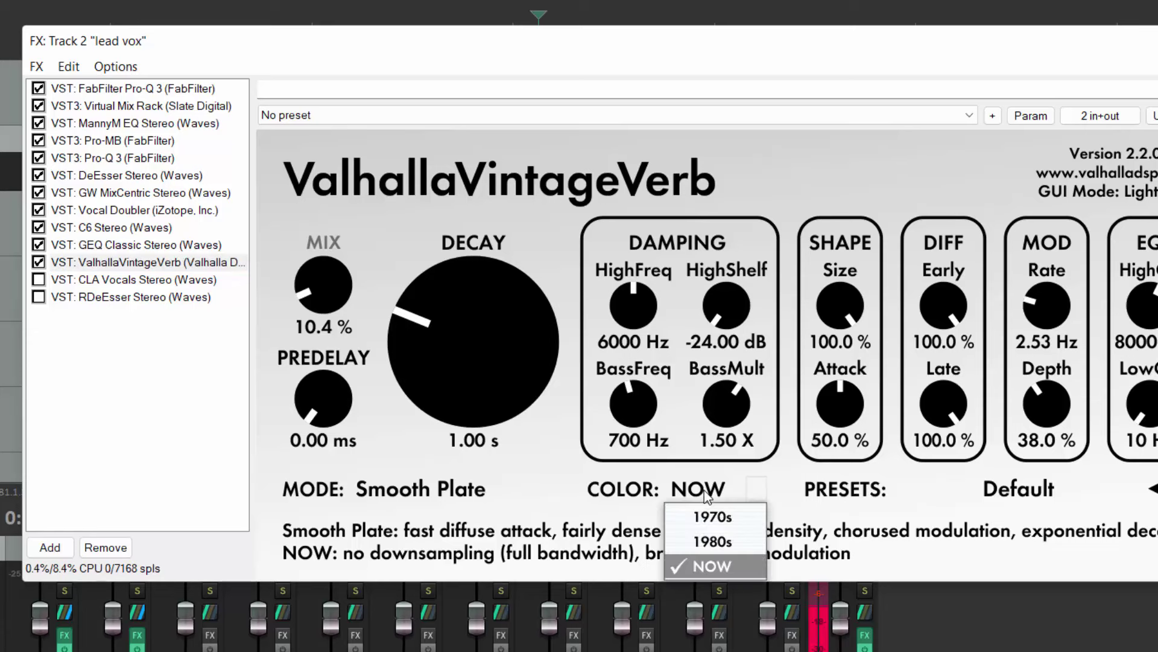
pyautogui.click(732, 567)
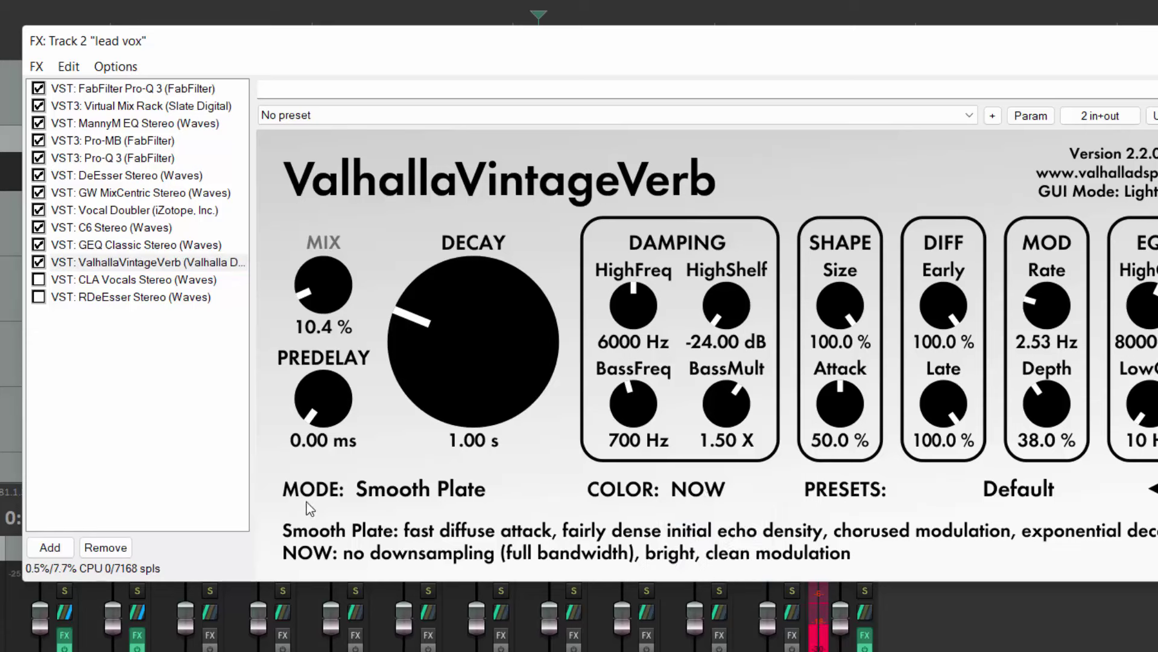
# Review the available reverb modes, keeping Smooth Plate, and raise the reverb's Mix to 10.7 %
pyautogui.click(351, 494)
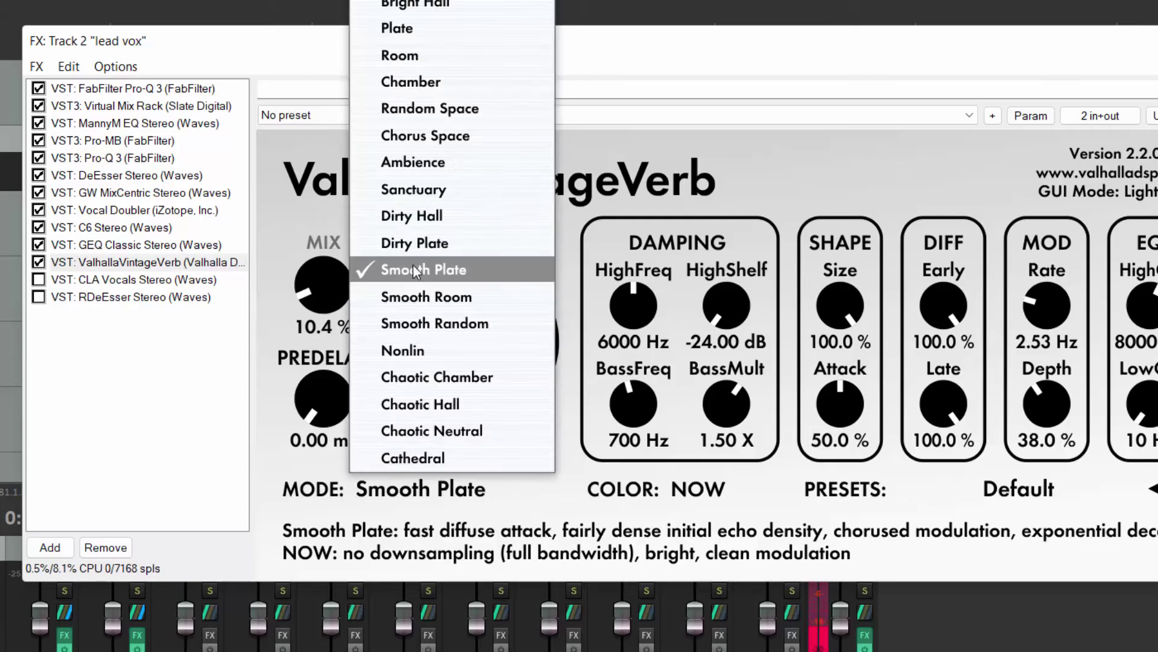
pyautogui.click(347, 339)
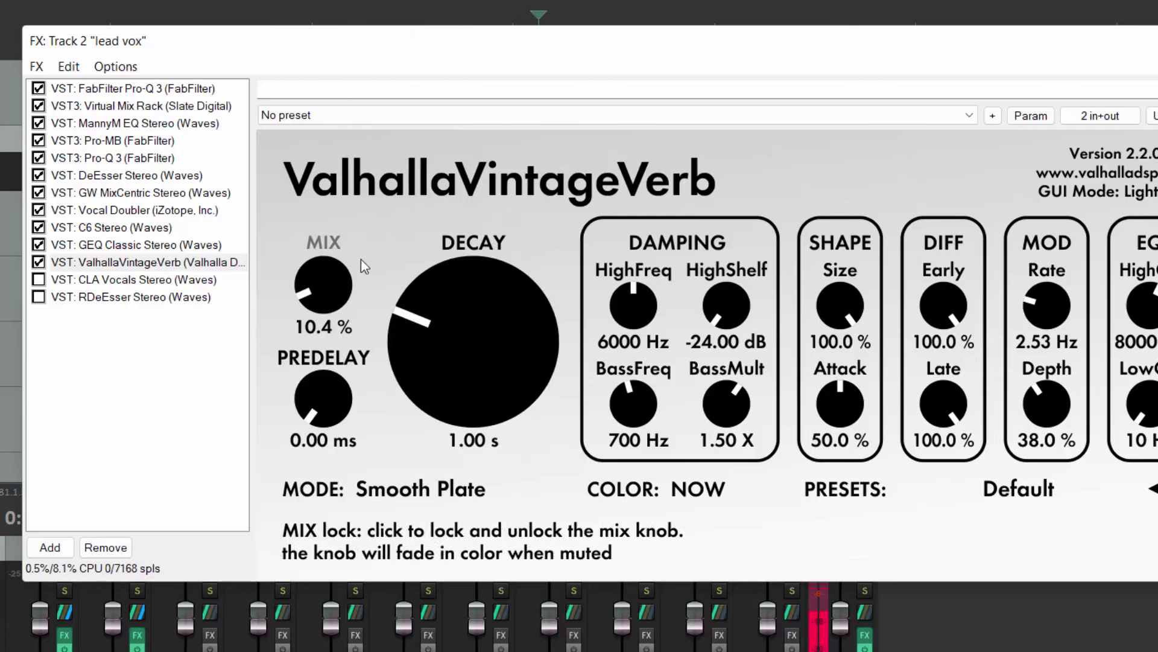
pyautogui.scroll(1, 317, 289)
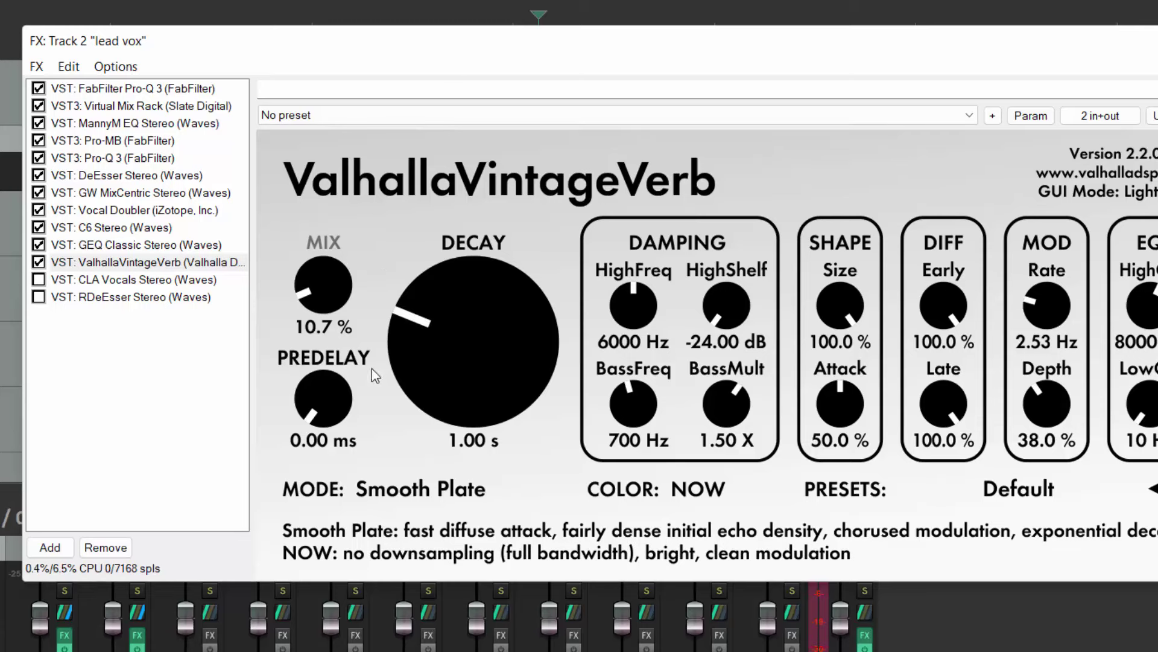
# Set the ValhallaVintageVerb Mix to 14.2 % and its Predelay to 23.10 ms
pyautogui.moveTo(316, 286); pyautogui.dragTo(294, 272)
pyautogui.moveTo(316, 411); pyautogui.dragTo(310, 362)
pyautogui.moveTo(323, 280); pyautogui.dragTo(322, 301)
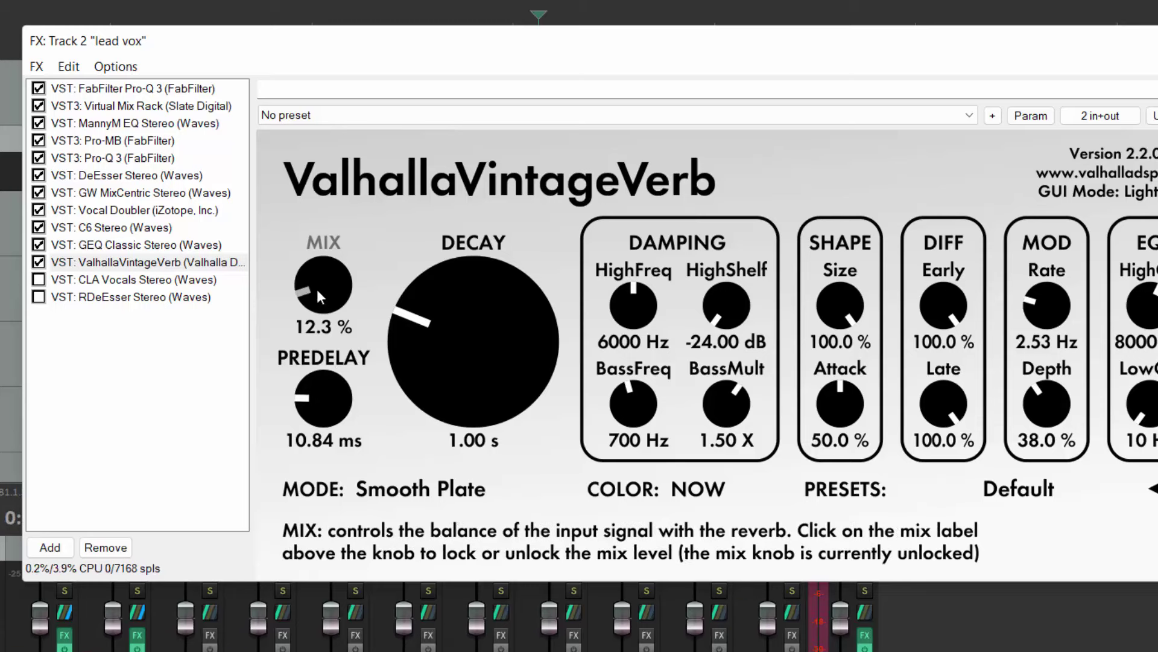
pyautogui.moveTo(317, 289); pyautogui.dragTo(325, 285)
pyautogui.moveTo(310, 382); pyautogui.dragTo(316, 385)
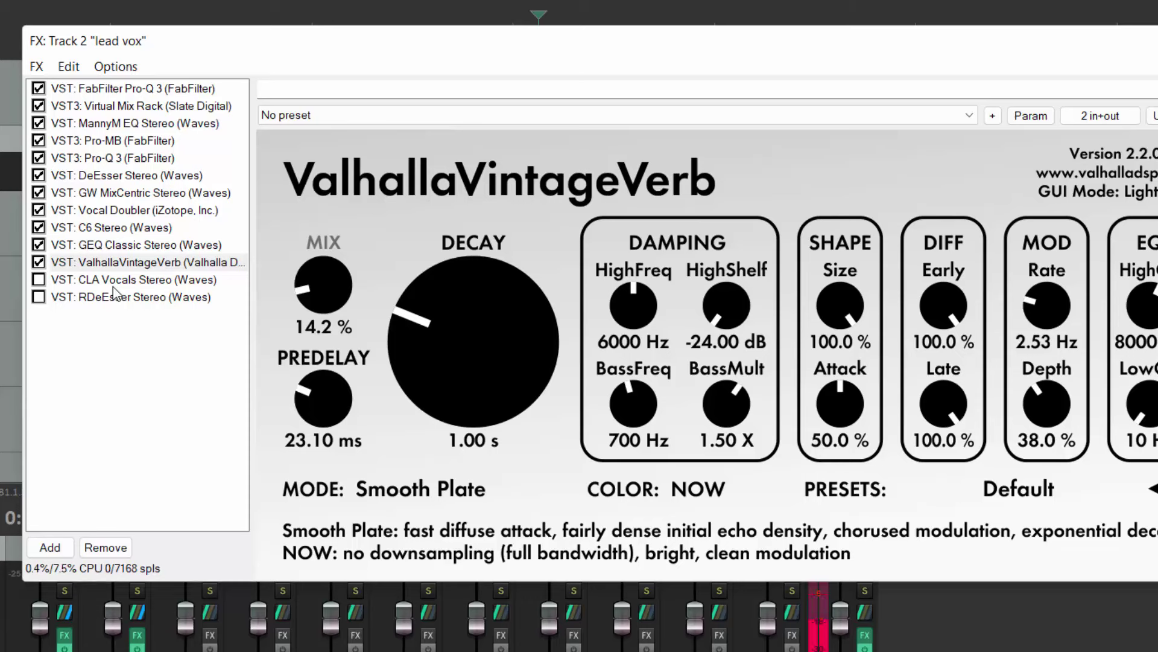
# Enable CLA Vocals Stereo, show its settings and raise the Treble fader slightly with the Top setting active
pyautogui.click(42, 280)
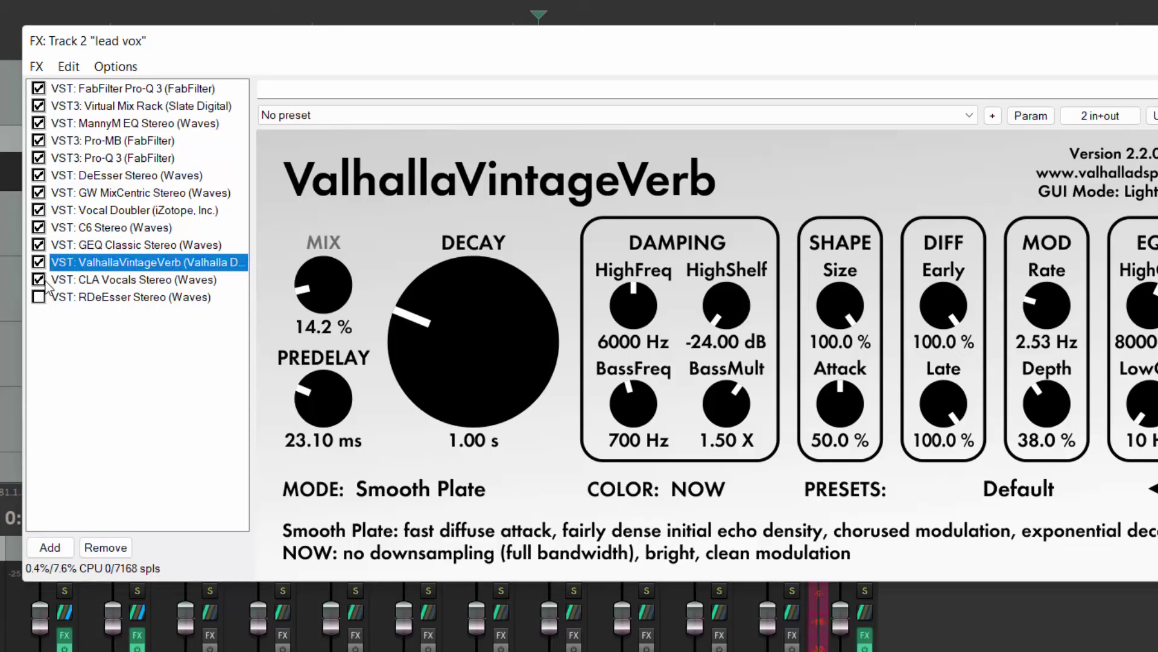
pyautogui.click(107, 282)
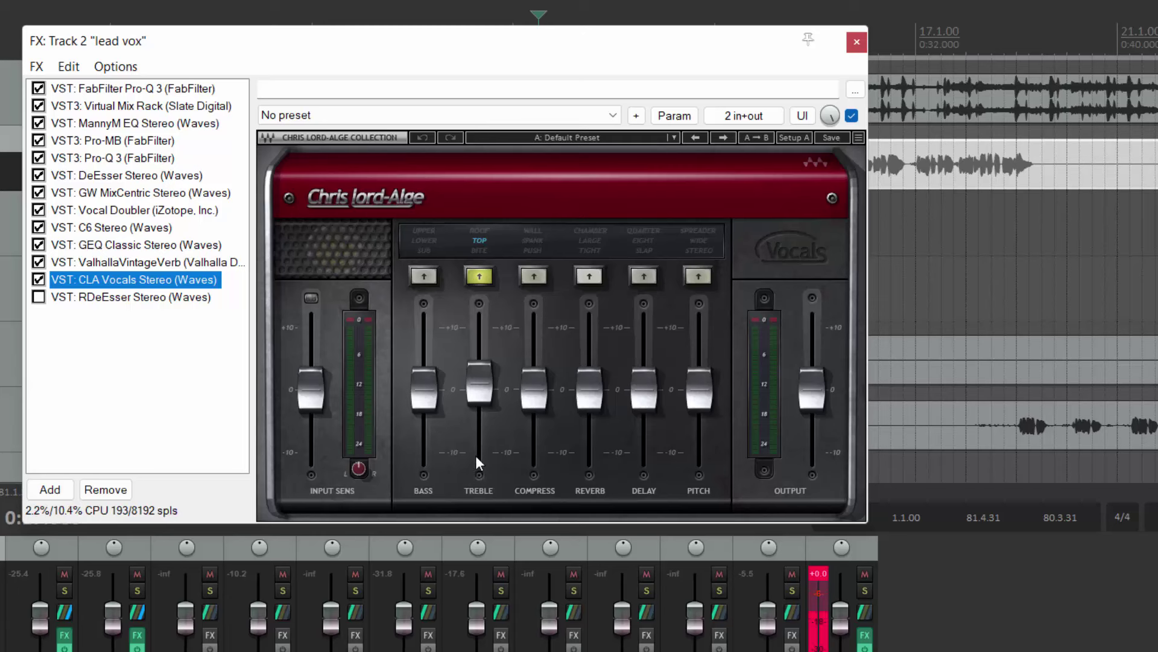
pyautogui.moveTo(476, 385); pyautogui.dragTo(477, 382)
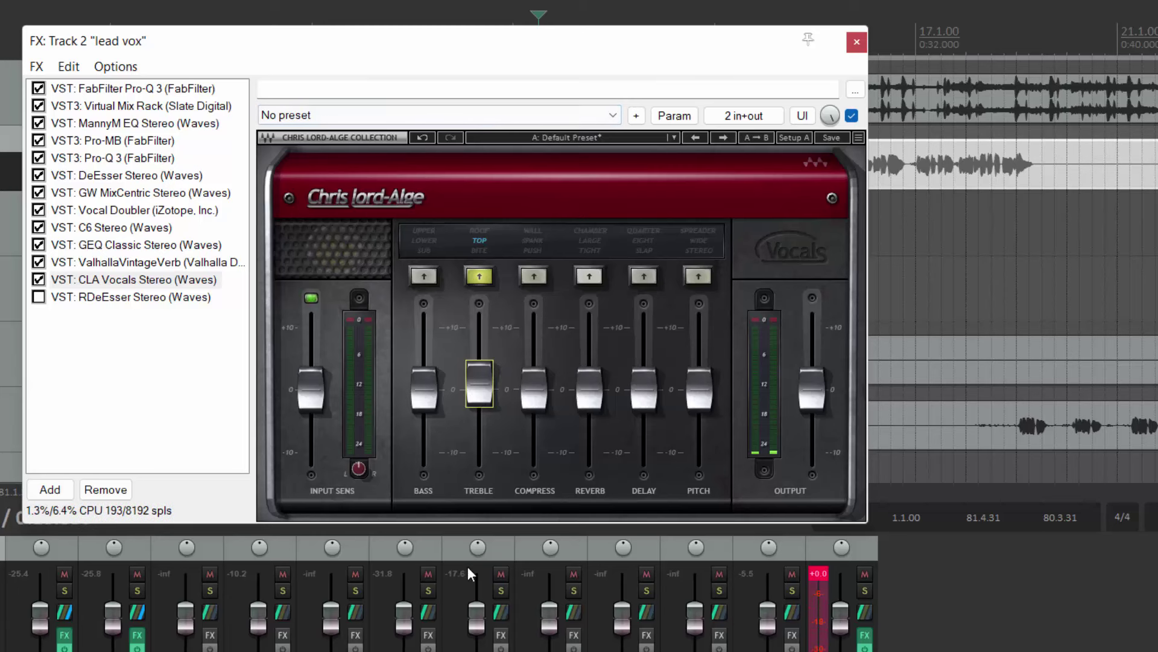
pyautogui.moveTo(472, 395); pyautogui.dragTo(486, 367)
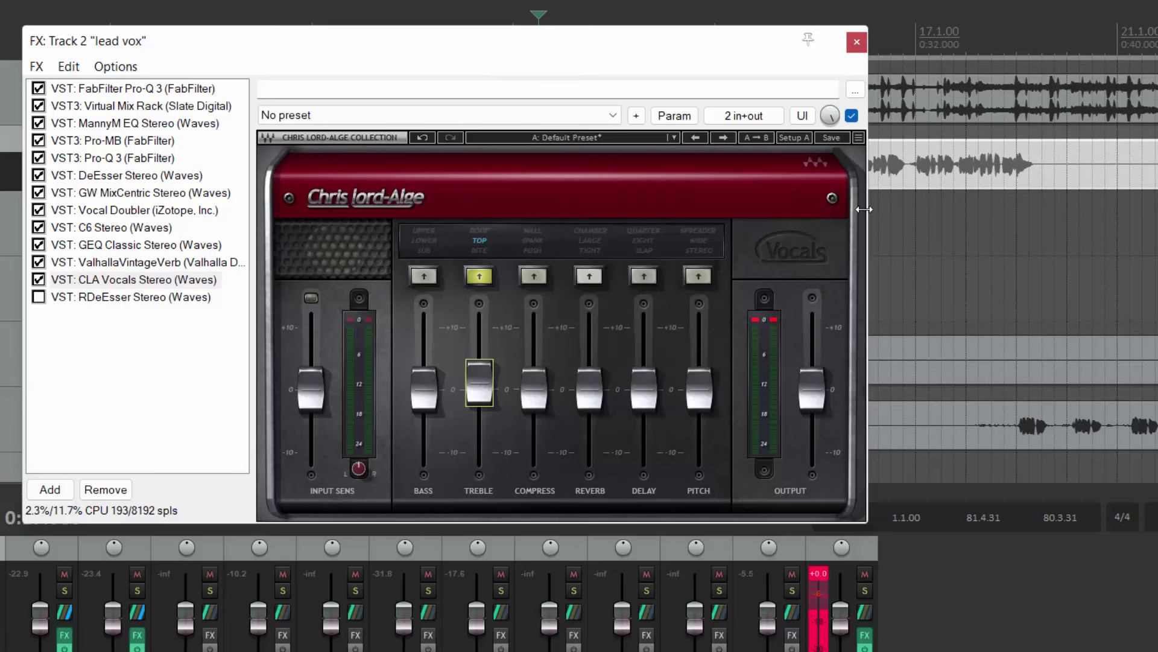
# Enable RDeEsser Stereo, show its settings and compare the band-pass filter type, returning to the high-pass type
pyautogui.click(38, 298)
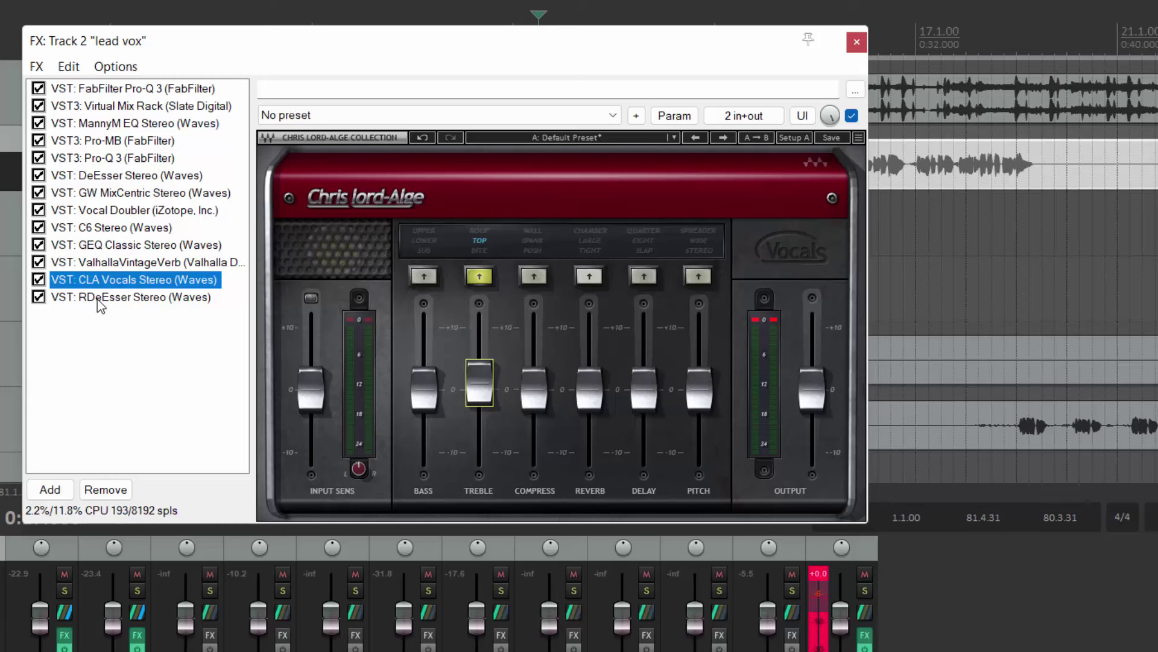
pyautogui.click(101, 298)
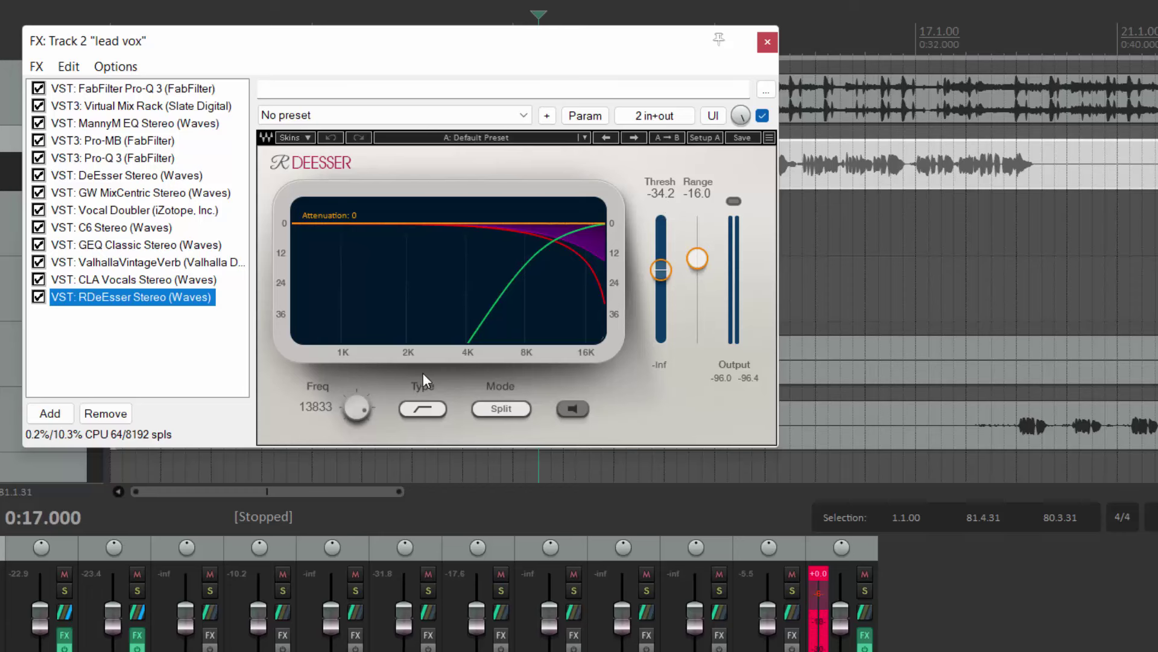
pyautogui.click(427, 409)
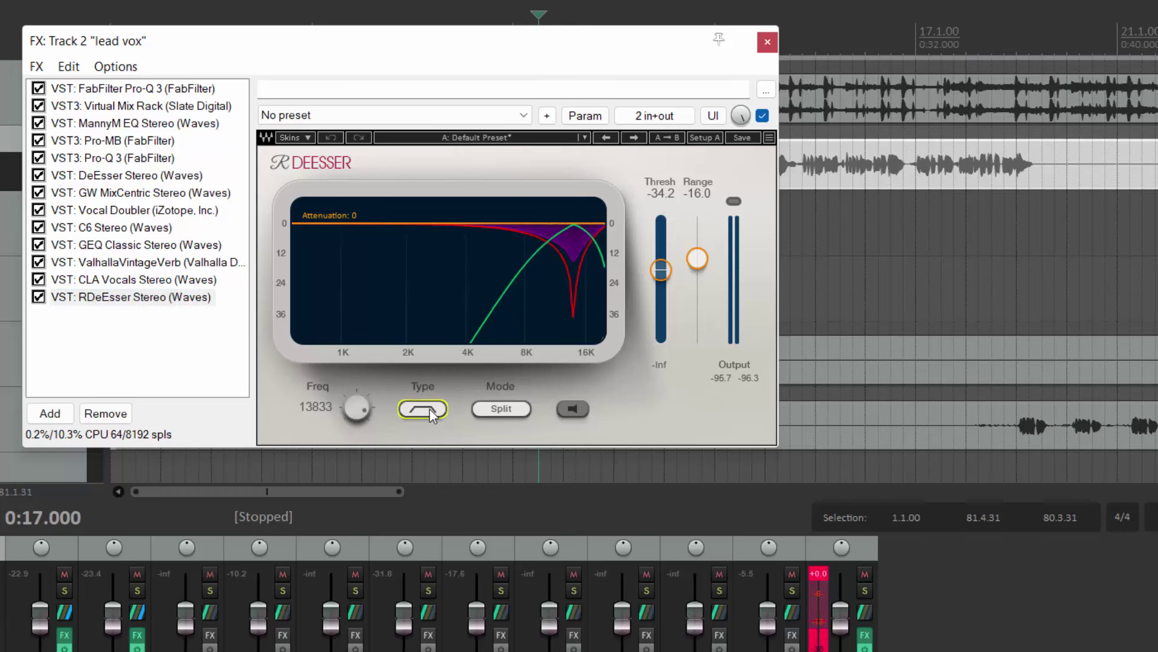
pyautogui.click(430, 408)
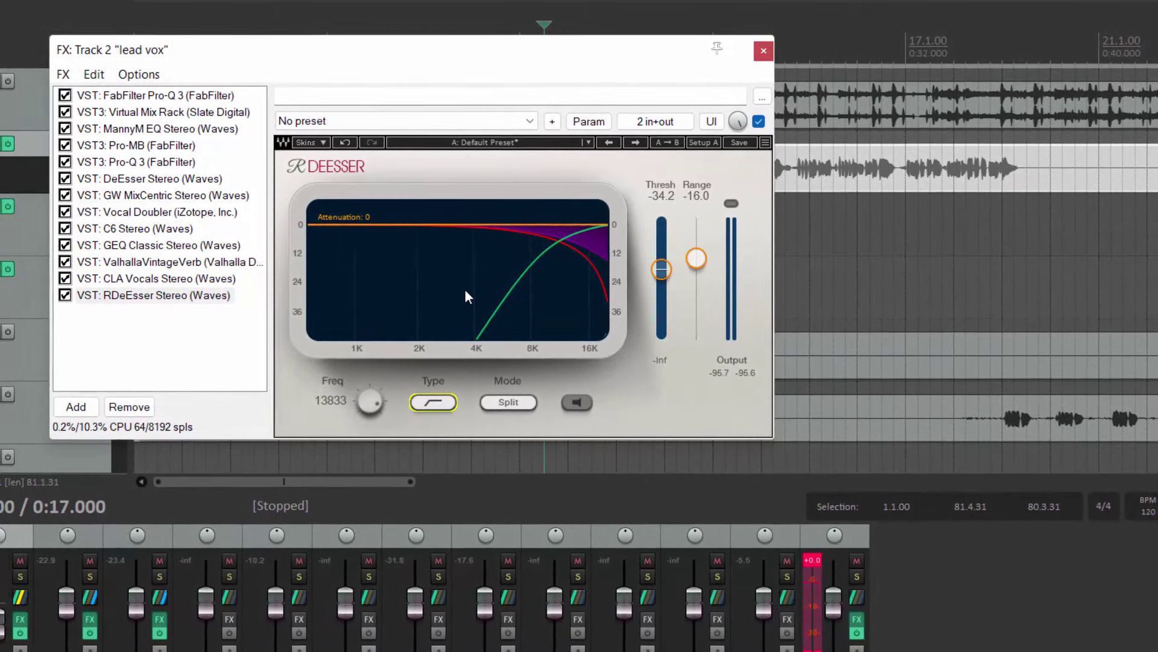
# Play the lead vox through the complete plug-in chain, stop playback and close the track's FX window
pyautogui.press('space')
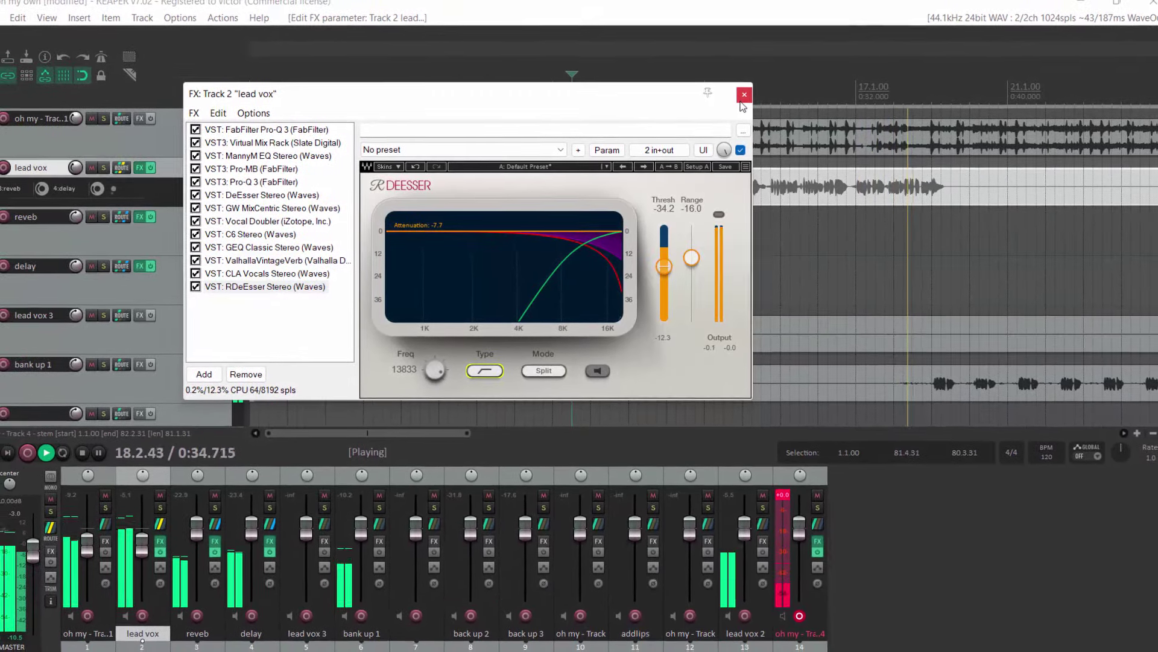
pyautogui.press('space')
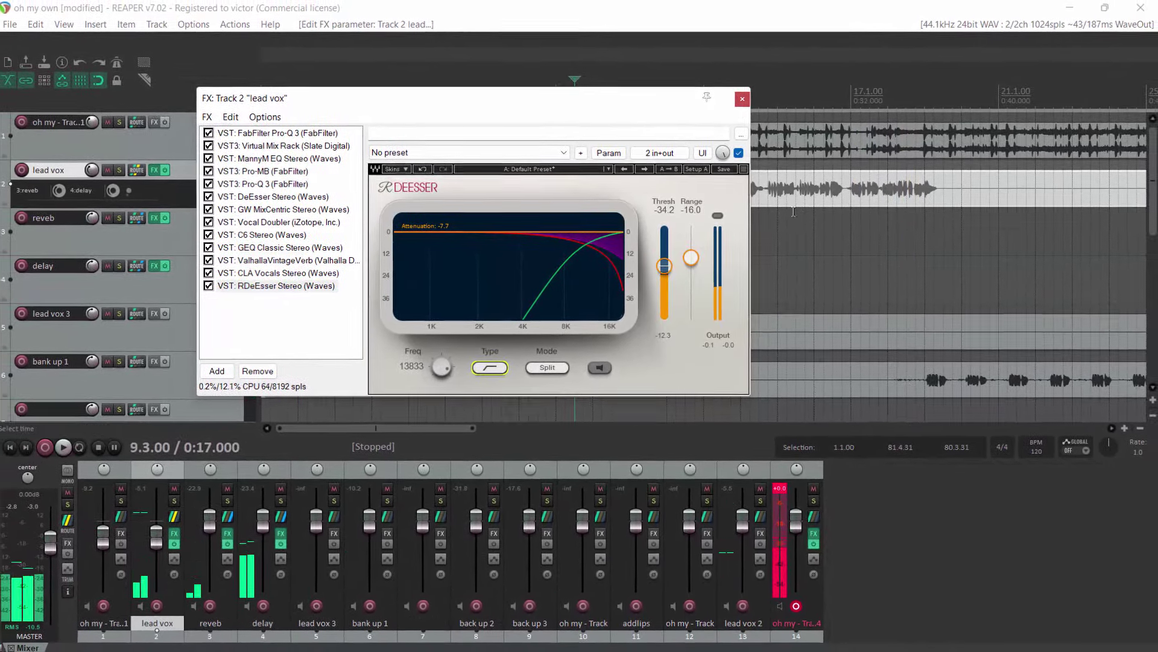
pyautogui.click(742, 99)
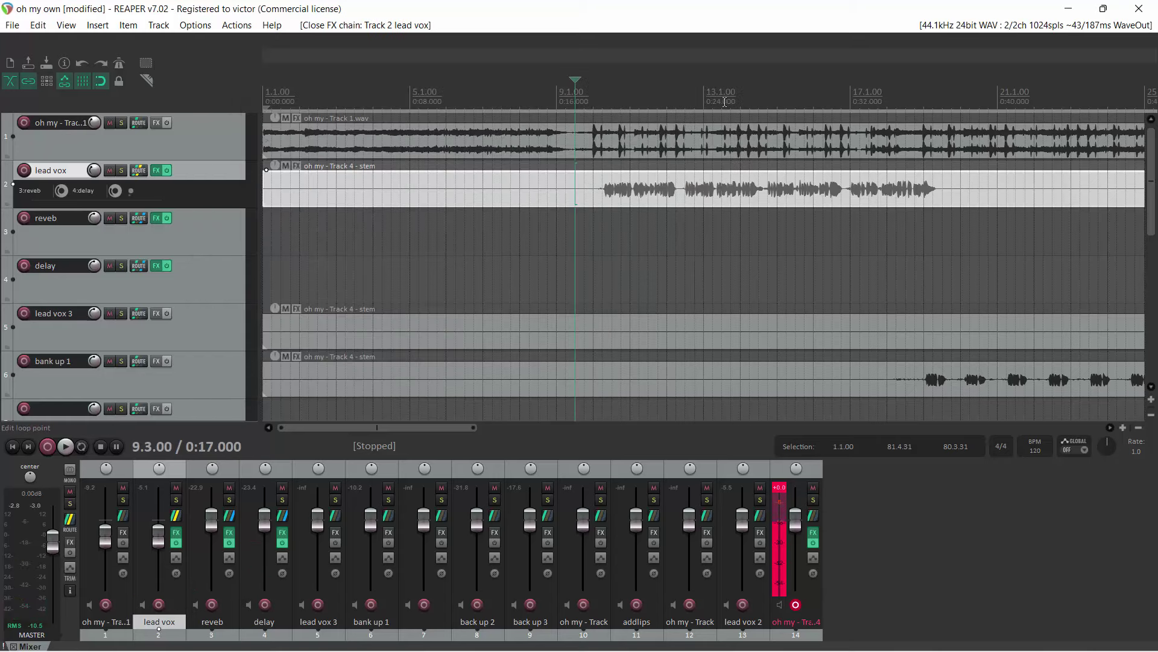